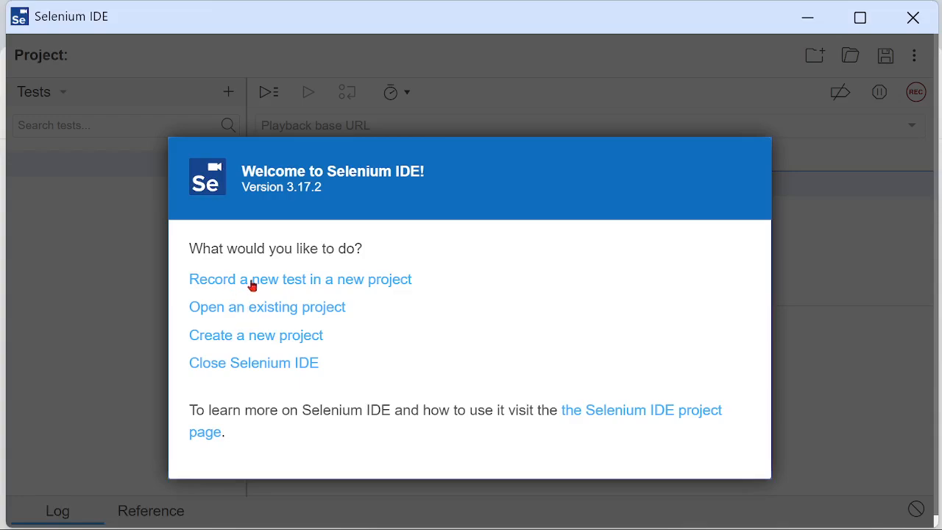
# Create a new project named "DEMO SELENIUM IDE PROJECT"
pyautogui.click(267, 340)
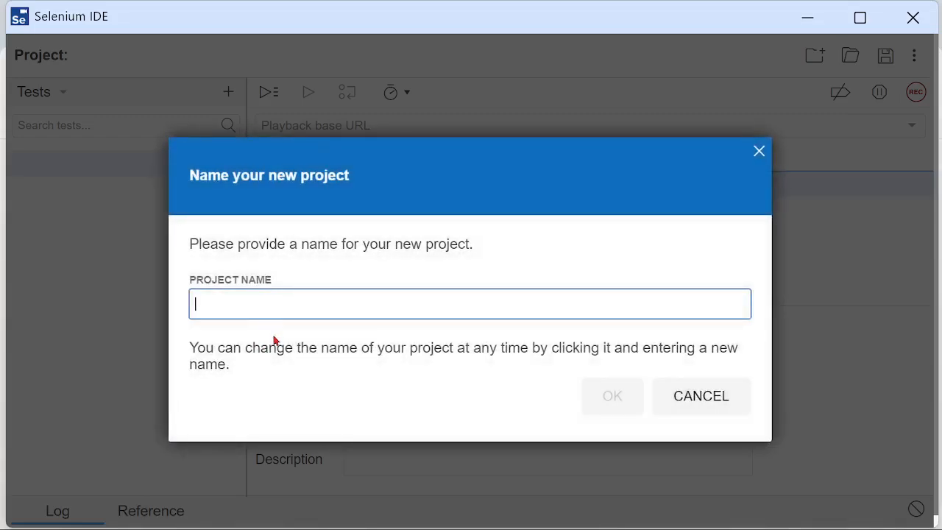
pyautogui.write('DEMO SELENIUM IDE')
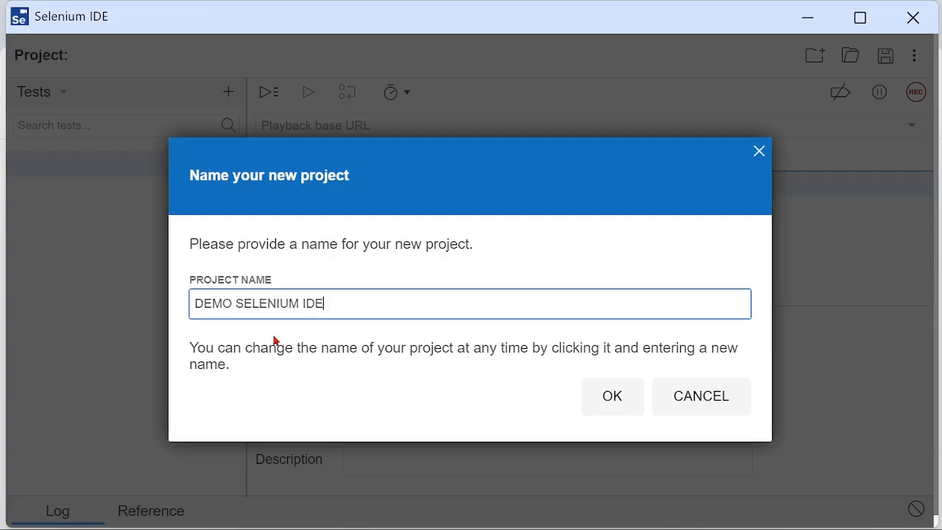
pyautogui.write(' PROJECT')
pyautogui.click(616, 396)
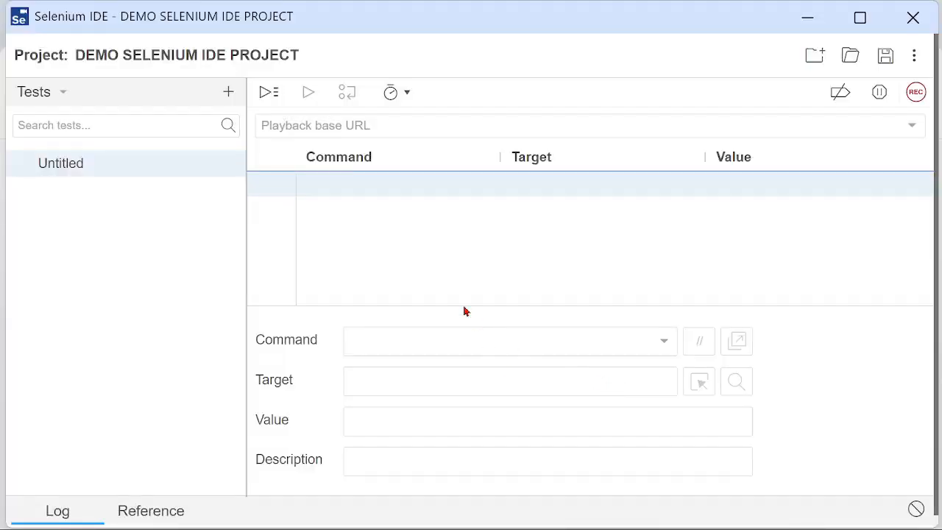
# Show the project's test suites and permanently delete the Default Suite
pyautogui.click(63, 97)
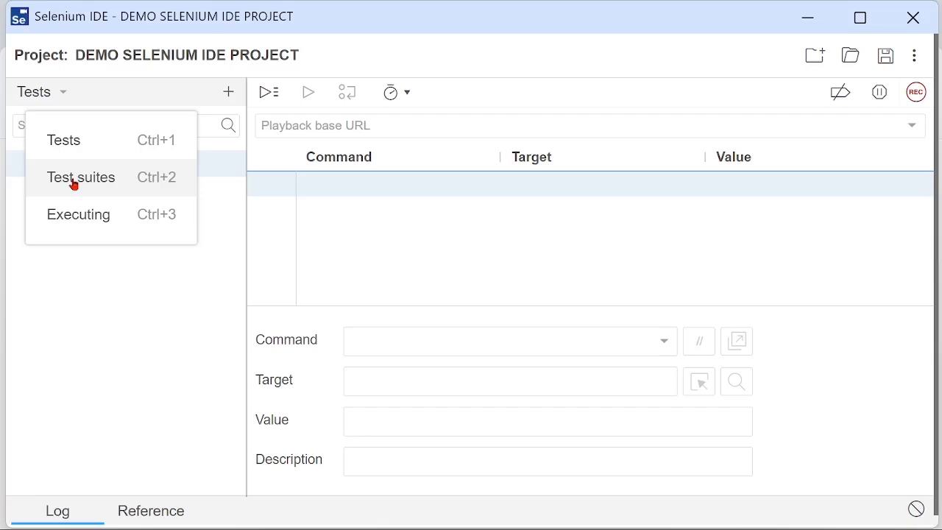
pyautogui.click(74, 185)
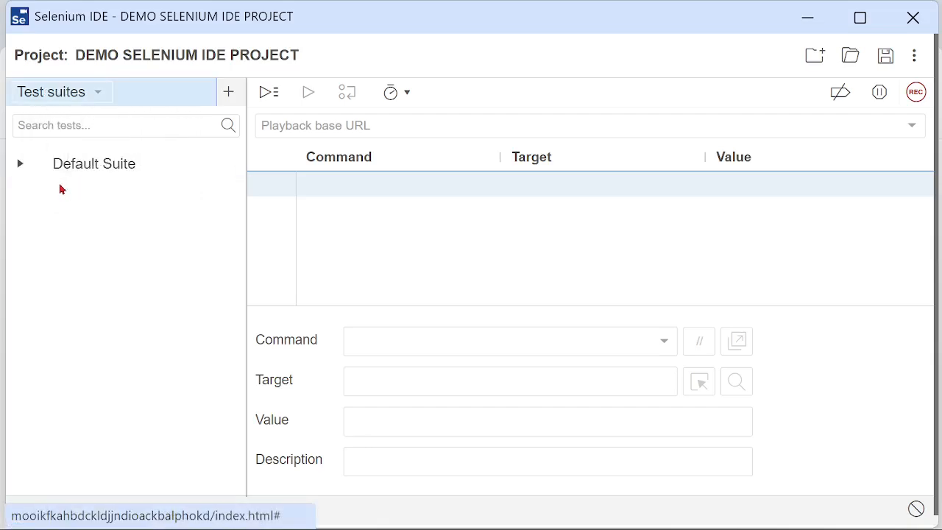
pyautogui.click(233, 166)
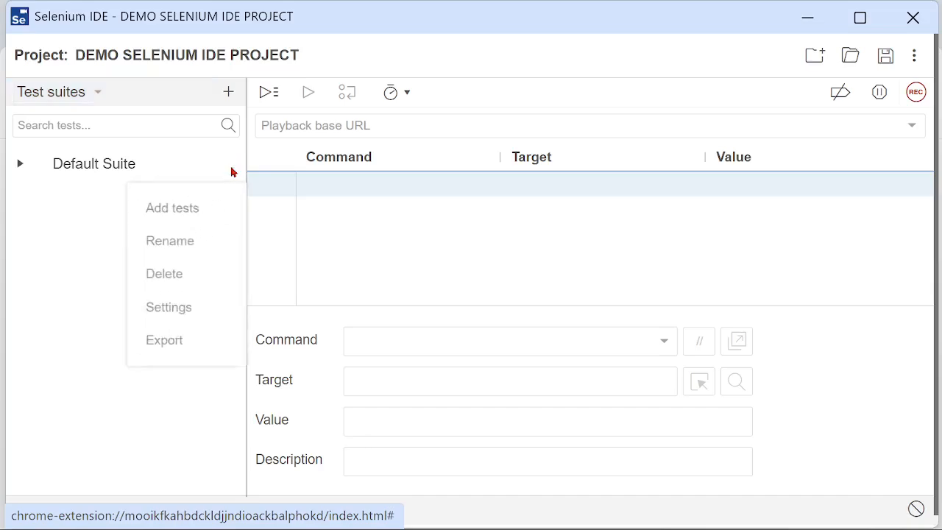
pyautogui.click(170, 292)
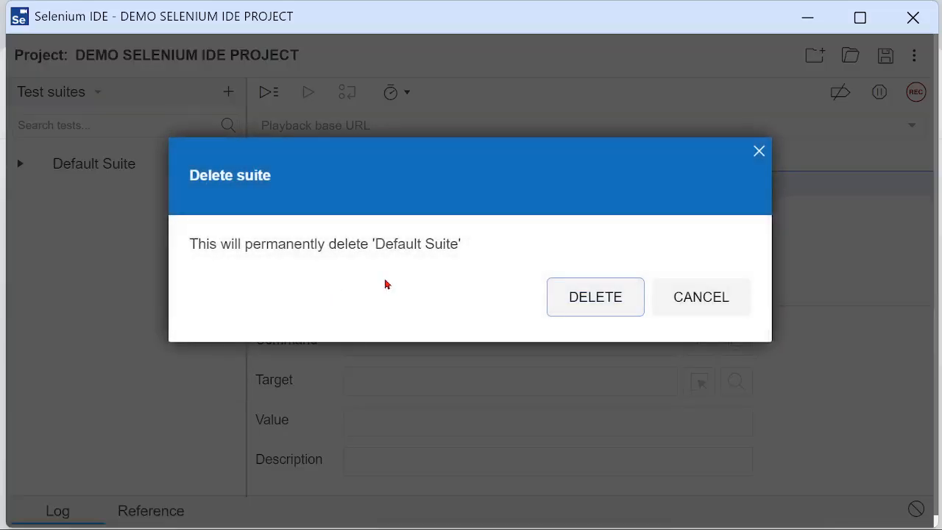
pyautogui.click(584, 309)
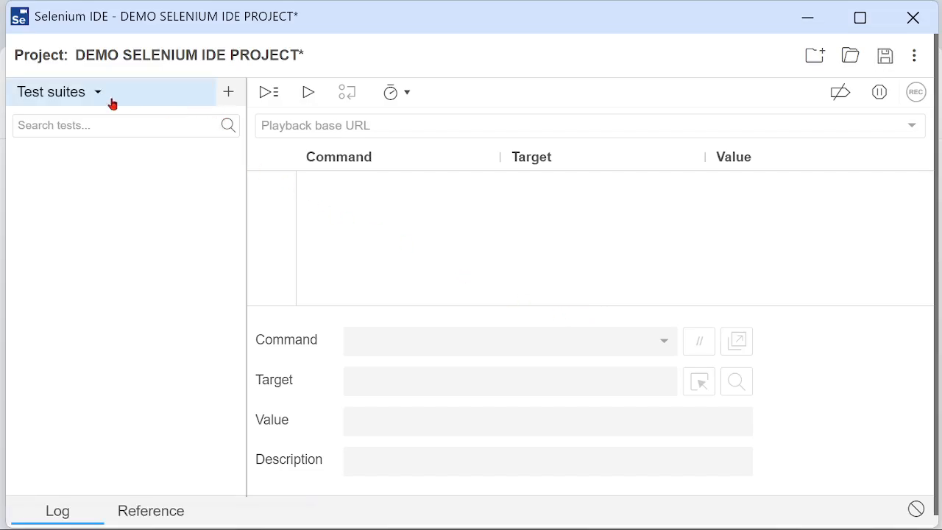
# Add a test suite named "DEMO FINANCIAL TEST SUITE" and widen the suite list until its full name fits
pyautogui.click(229, 95)
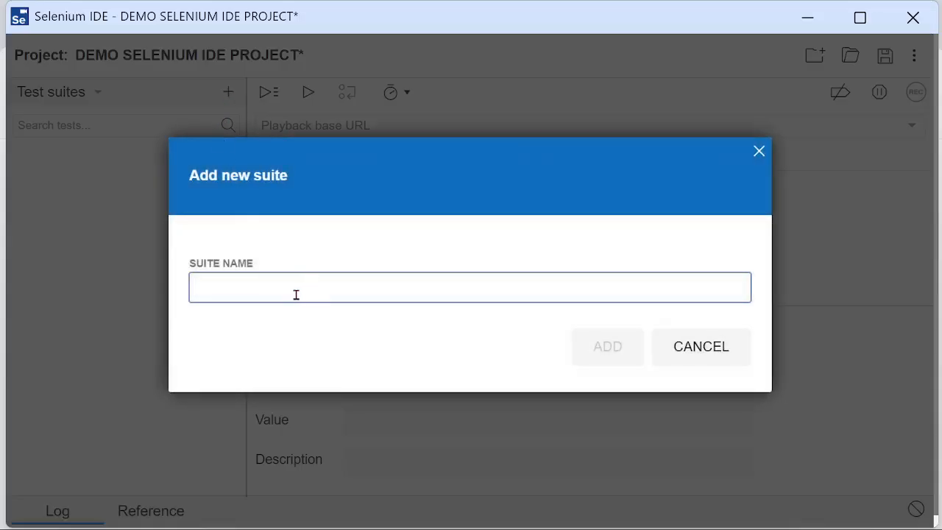
pyautogui.write('DEMO')
pyautogui.write('FINANCIAL')
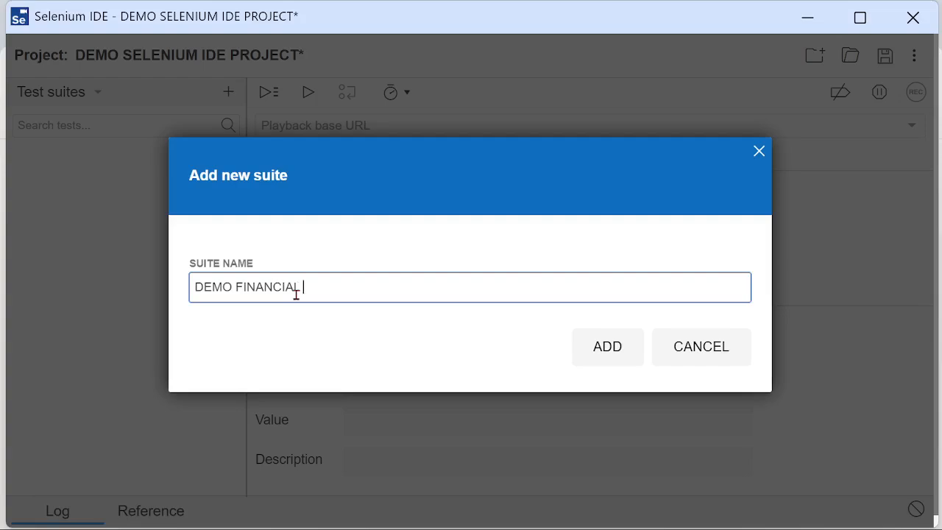
pyautogui.write(' TEST SUITE')
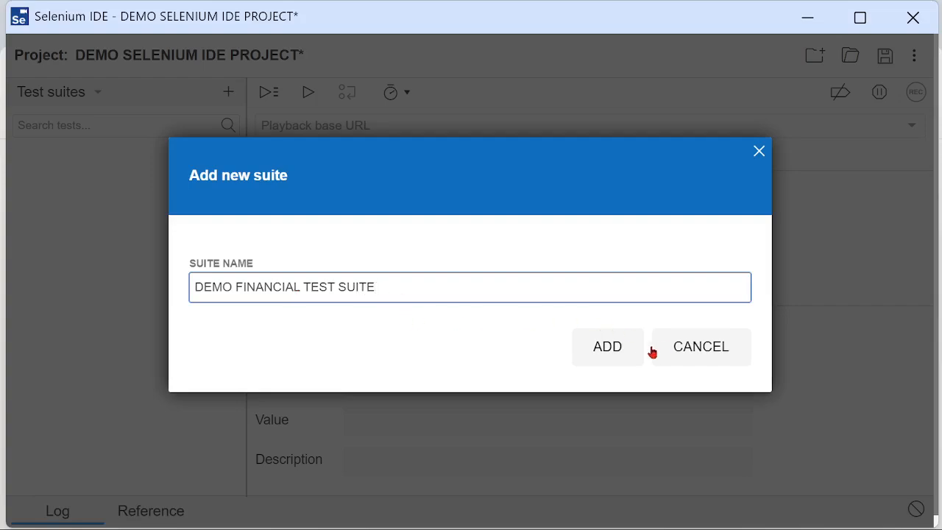
pyautogui.click(613, 350)
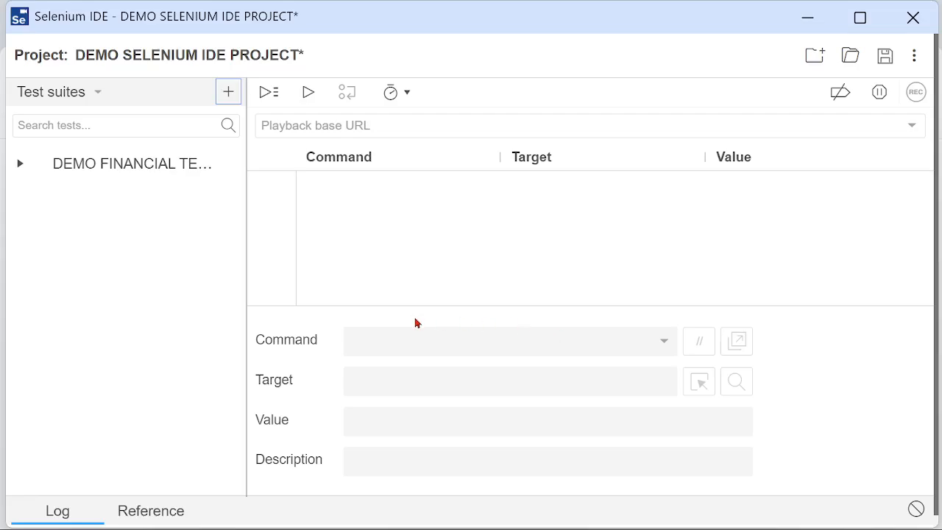
pyautogui.moveTo(248, 226); pyautogui.dragTo(350, 232)
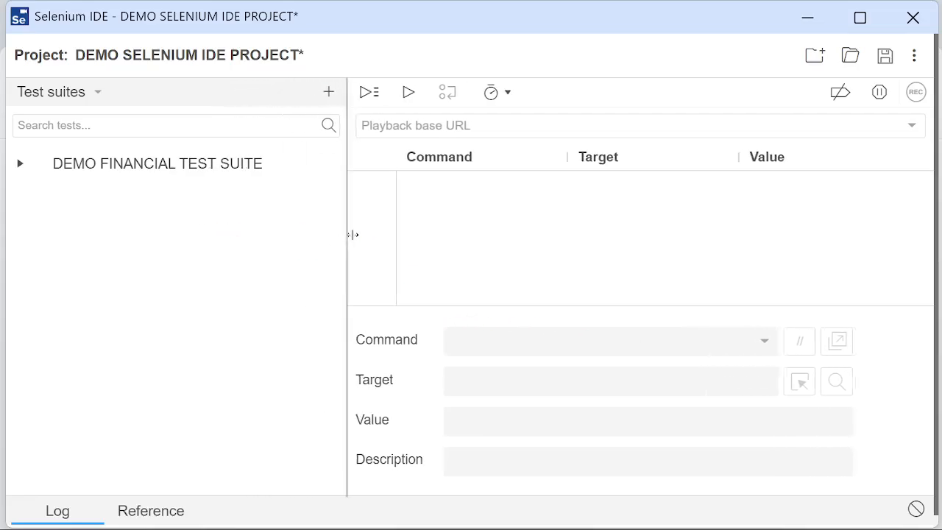
# Add a second test suite named "DEMO EXTRA TEST SUITE"
pyautogui.click(328, 93)
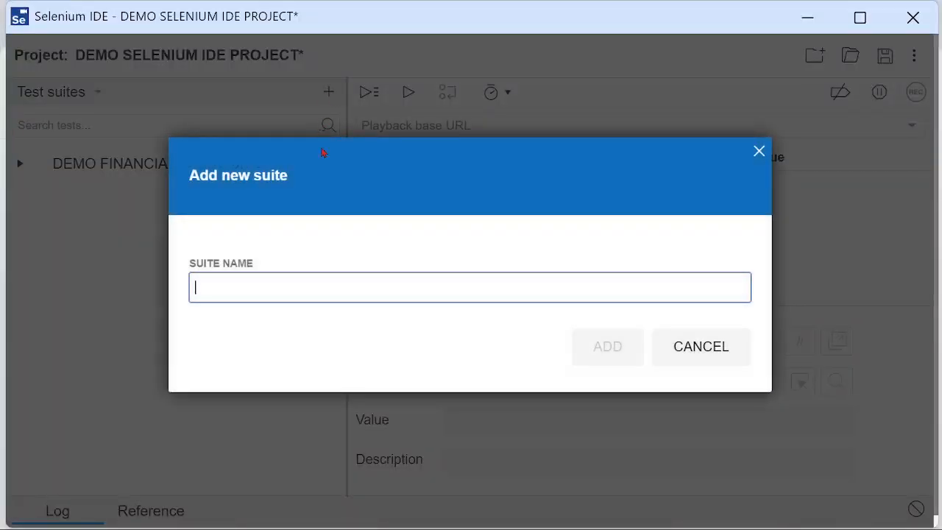
pyautogui.click(309, 289)
pyautogui.write('DEMO EXT')
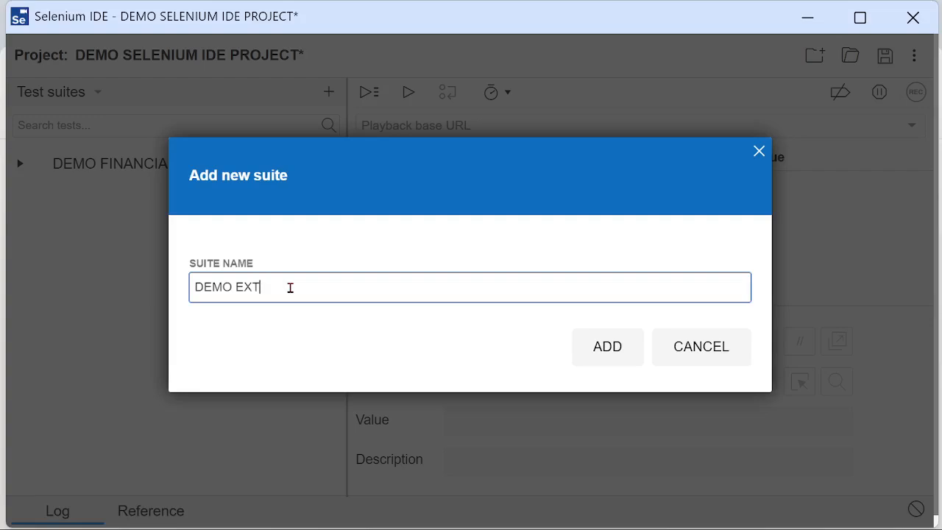
pyautogui.write('RA TEST SUITE')
pyautogui.click(609, 353)
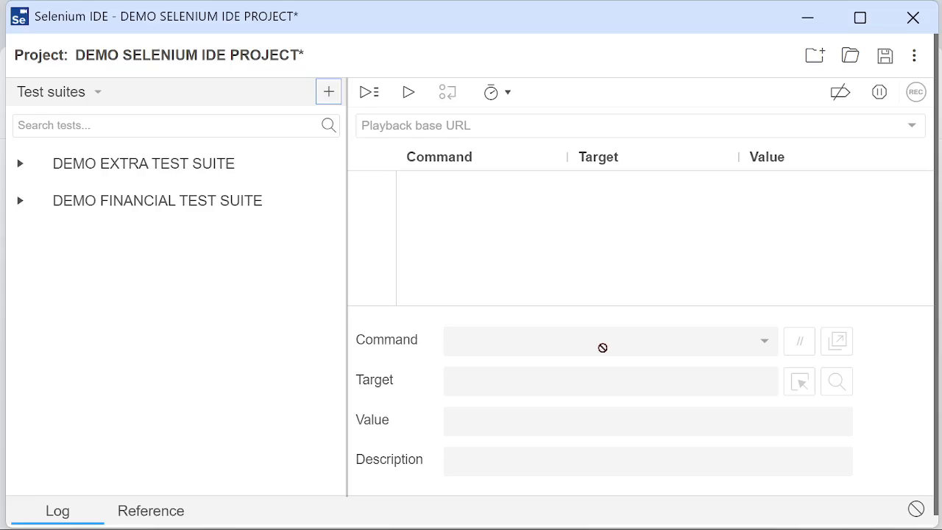
# Switch the list to individual tests, delete the Untitled test, and make the test list narrower
pyautogui.click(98, 95)
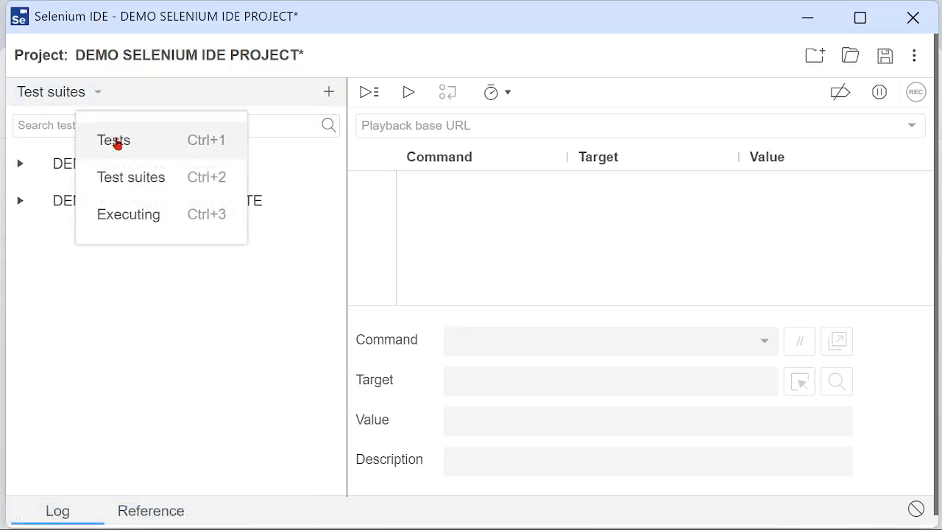
pyautogui.click(114, 141)
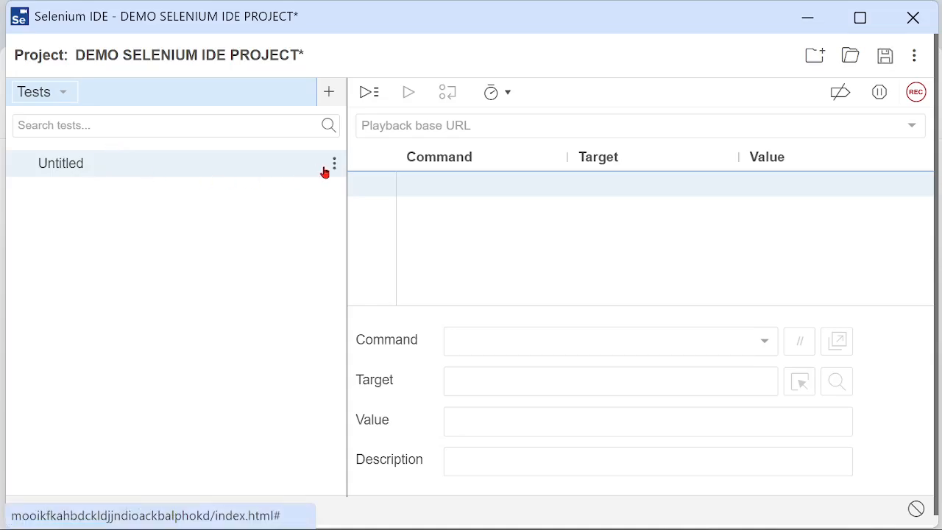
pyautogui.click(332, 167)
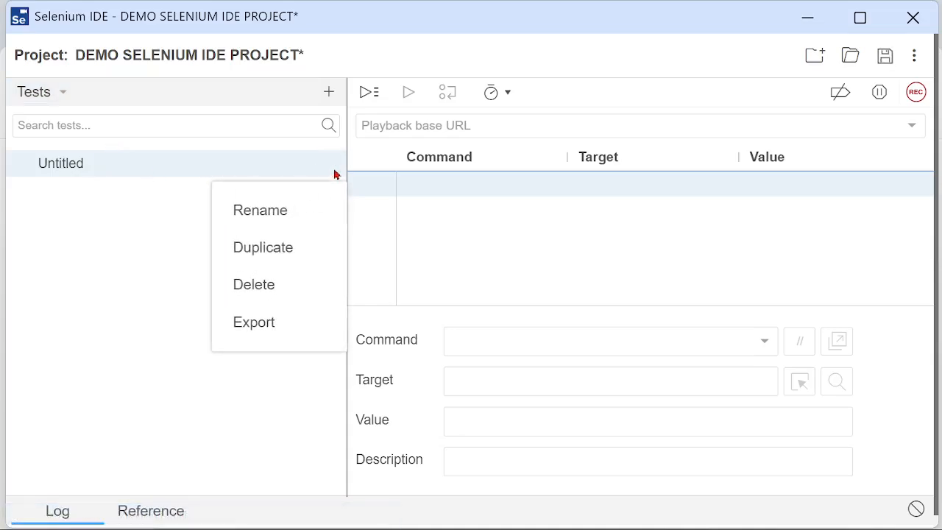
pyautogui.click(269, 288)
pyautogui.click(574, 295)
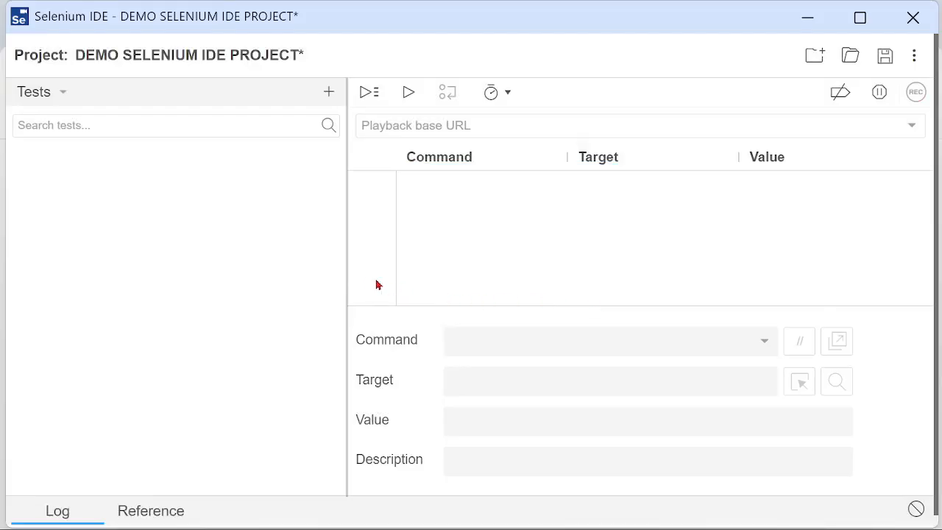
pyautogui.moveTo(347, 276); pyautogui.dragTo(270, 282)
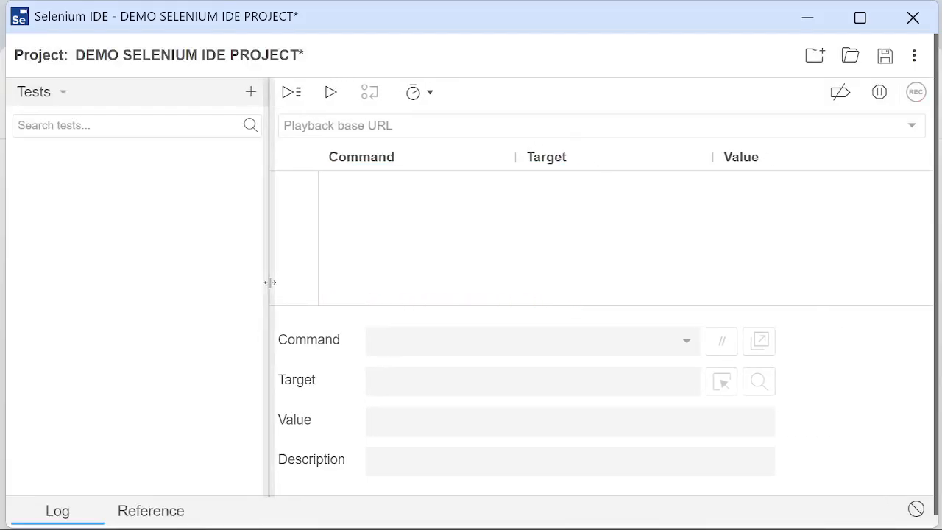
# Add a new test case named "DEMO MORTGAGE TEST CASE" to the project
pyautogui.click(251, 93)
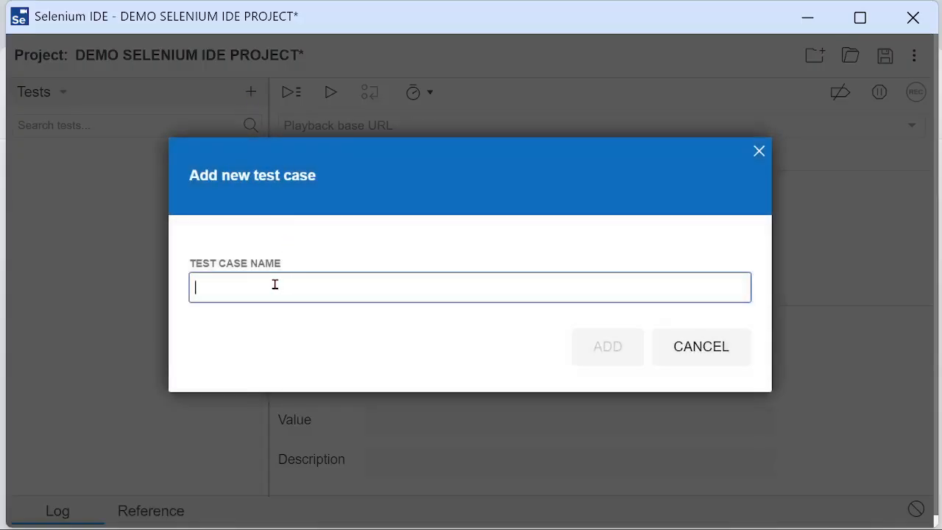
pyautogui.write('DEMO MORTGAGE TEST')
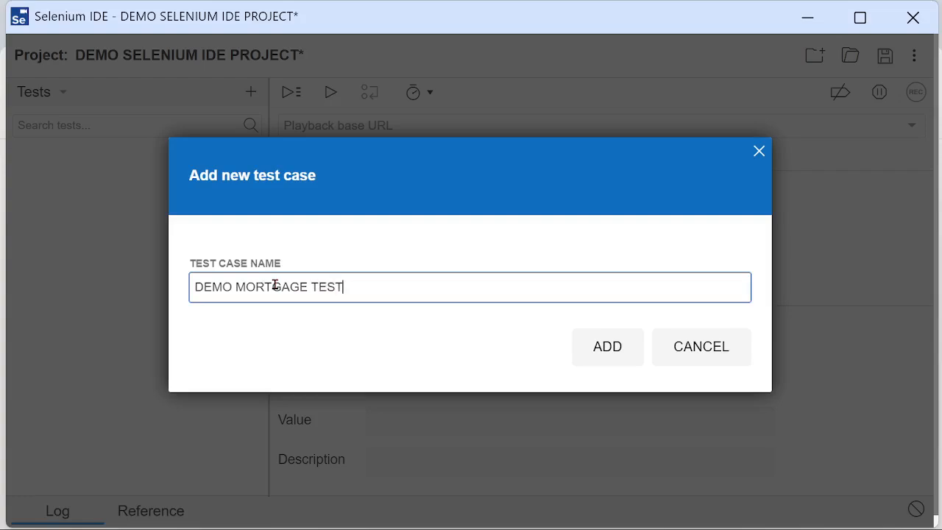
pyautogui.write(' CASE')
pyautogui.click(608, 355)
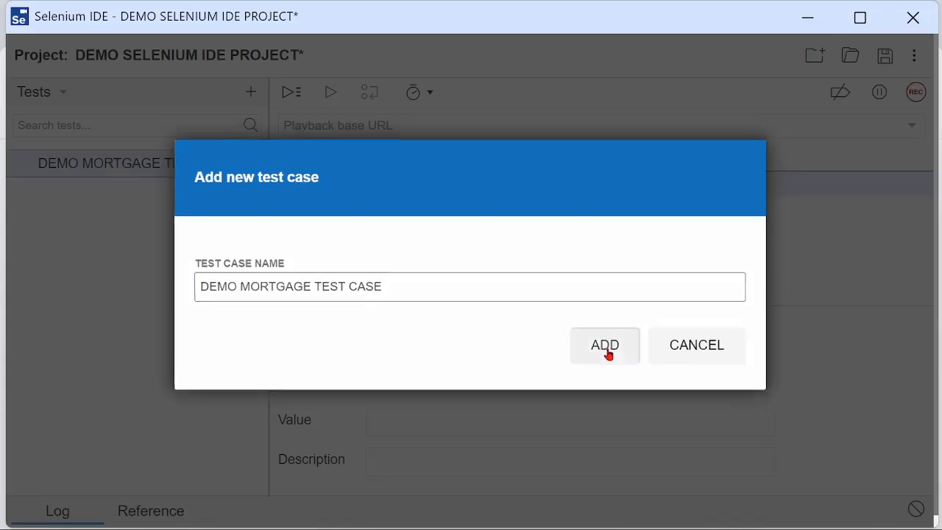
# Add a new test case named "DEMO LOAN TEST CASE" to the project
pyautogui.click(251, 93)
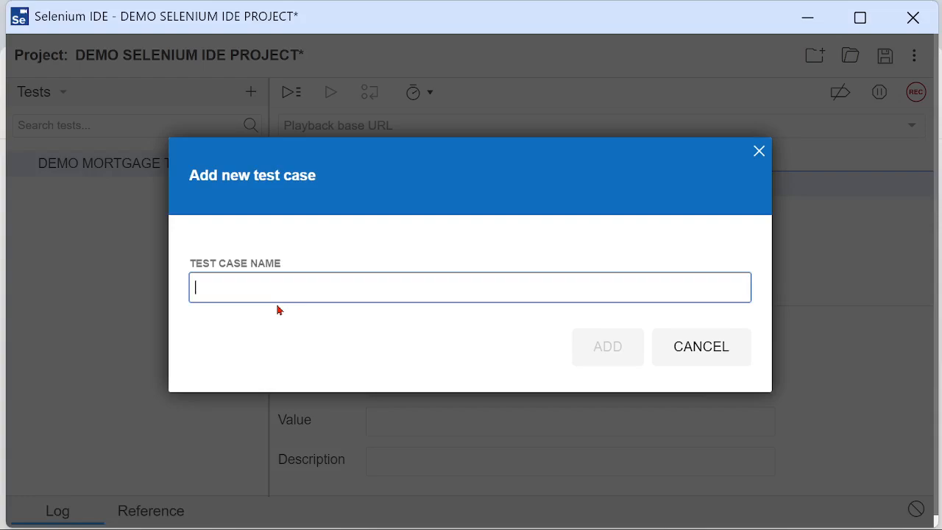
pyautogui.write('DEMO LOAN TEST CASE')
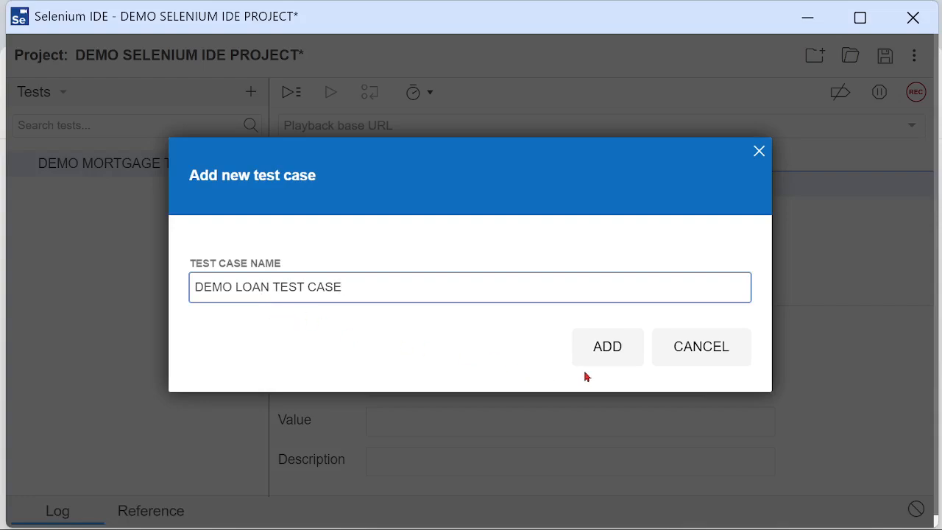
pyautogui.click(608, 352)
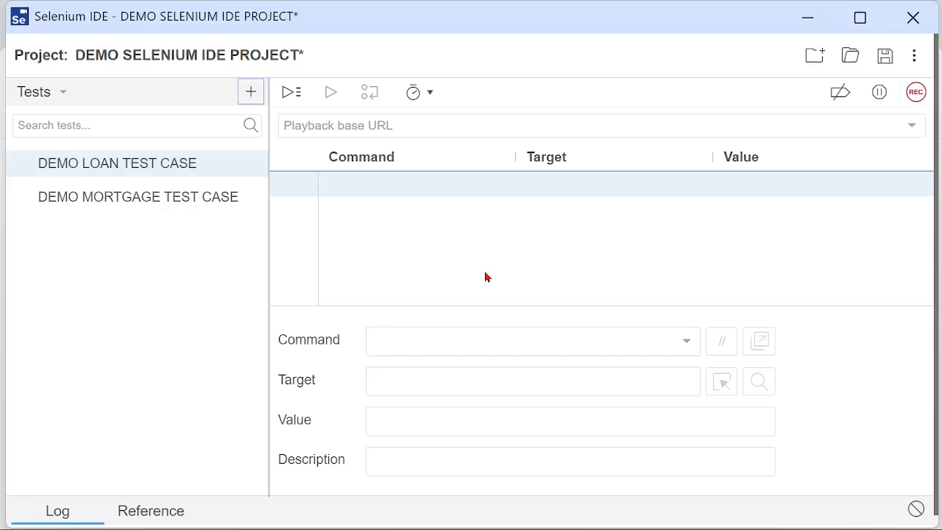
# Add a new test case named "DEMO AUTO TEST CASE" to the project
pyautogui.click(251, 92)
pyautogui.write('DEM')
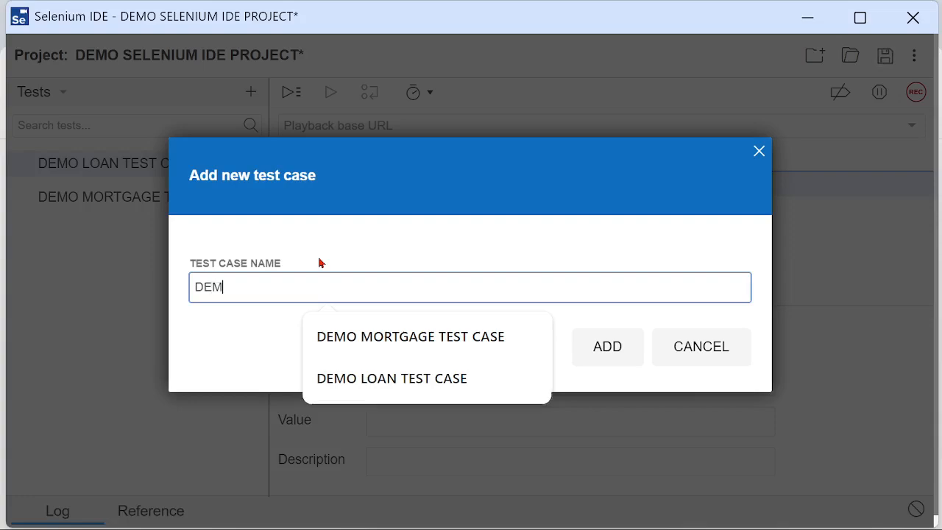
pyautogui.write('O AUTO TEST CASE')
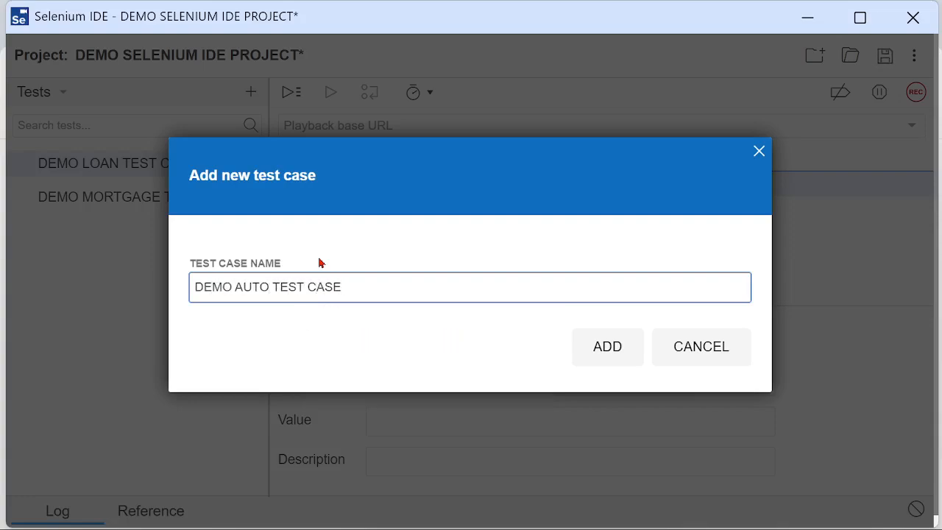
pyautogui.click(607, 354)
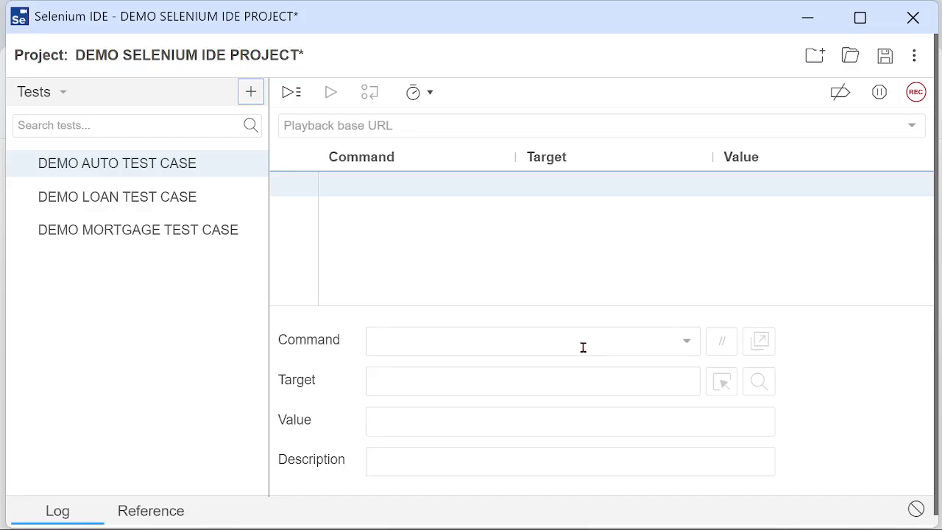
# Add a new test case named "DEMO RETIREMENT TEST CASE", and select the DEMO MORTGAGE TEST CASE in the test list
pyautogui.click(249, 93)
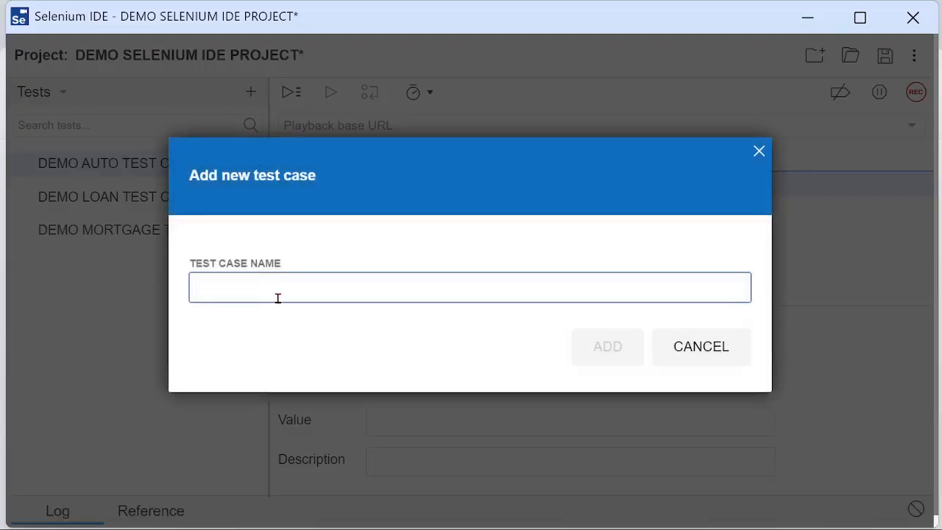
pyautogui.write('DEMO RE')
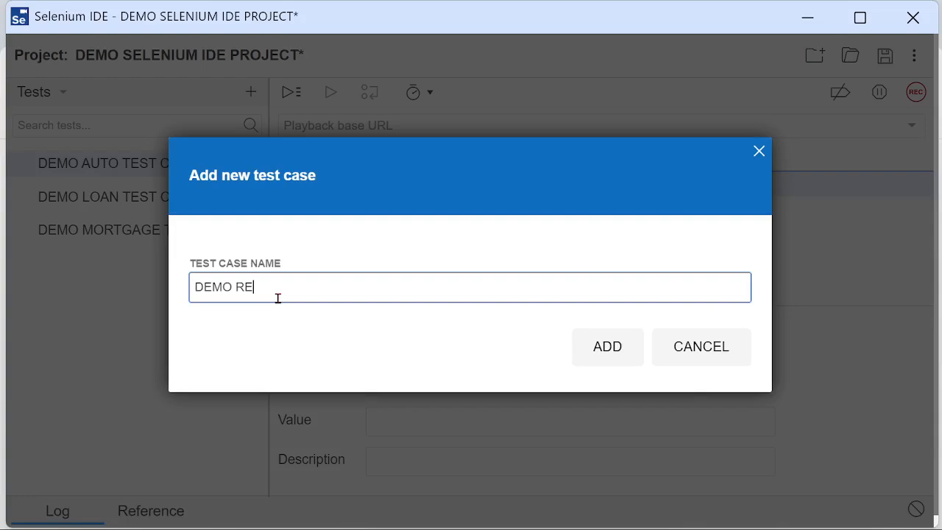
pyautogui.write('TIREMENT TEST CASE')
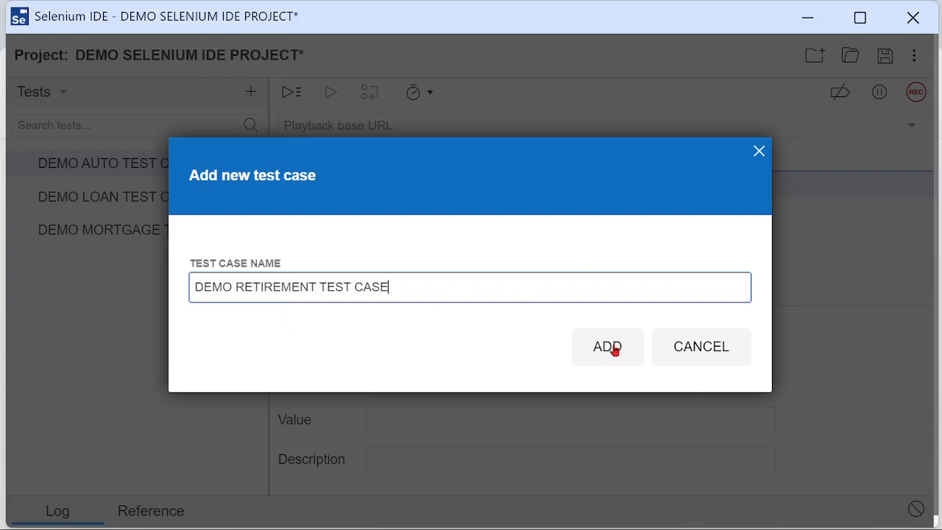
pyautogui.click(609, 347)
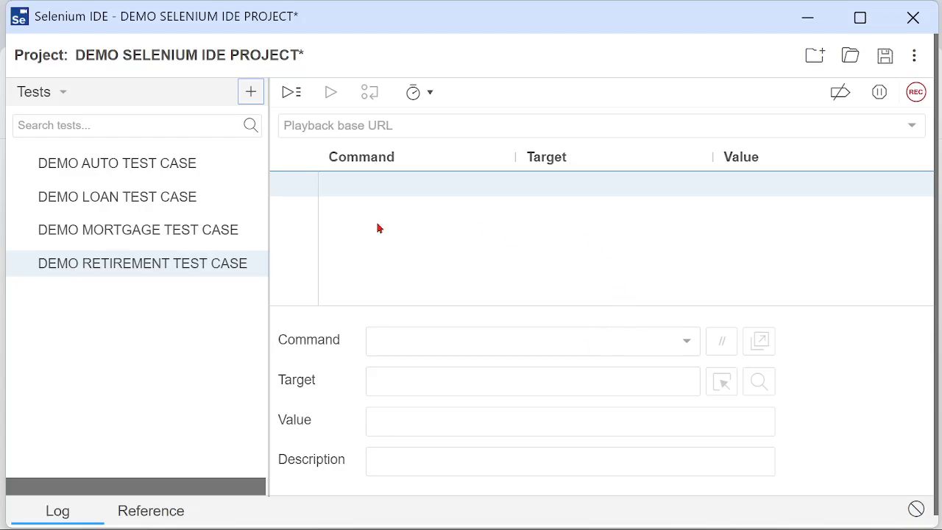
pyautogui.click(161, 234)
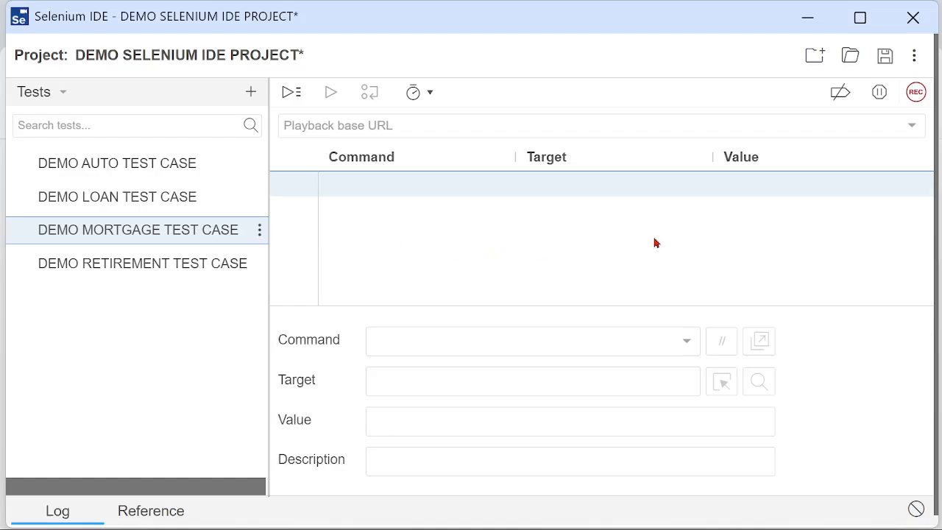
pyautogui.click(914, 94)
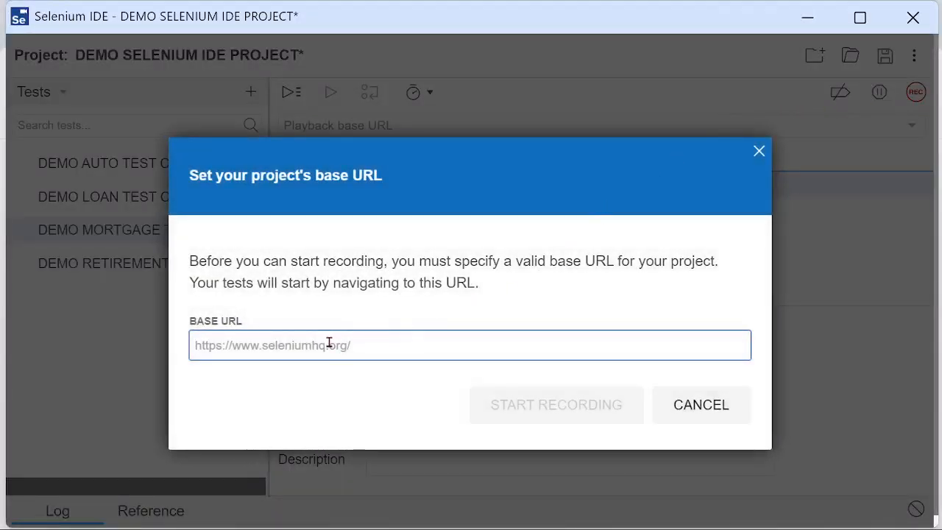
pyautogui.write('https://www.calculator.net/mortgage-calculator.html')
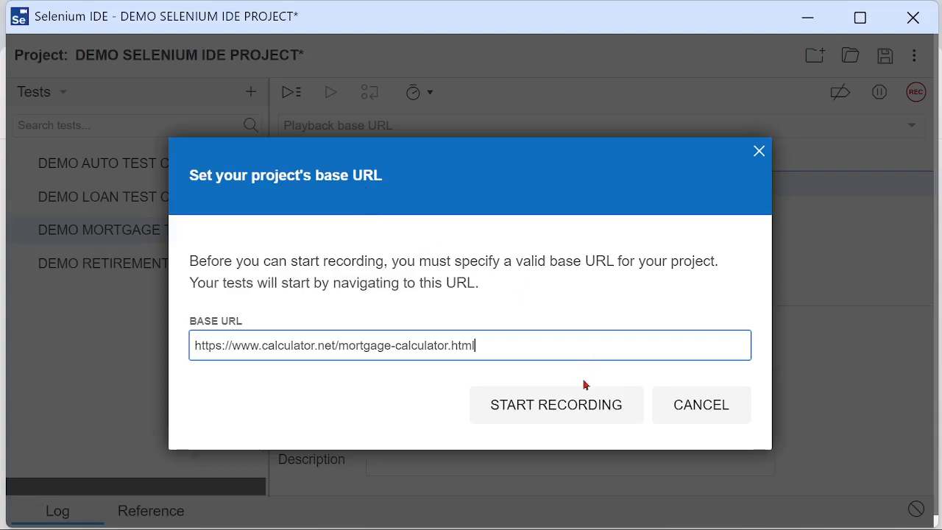
pyautogui.click(551, 407)
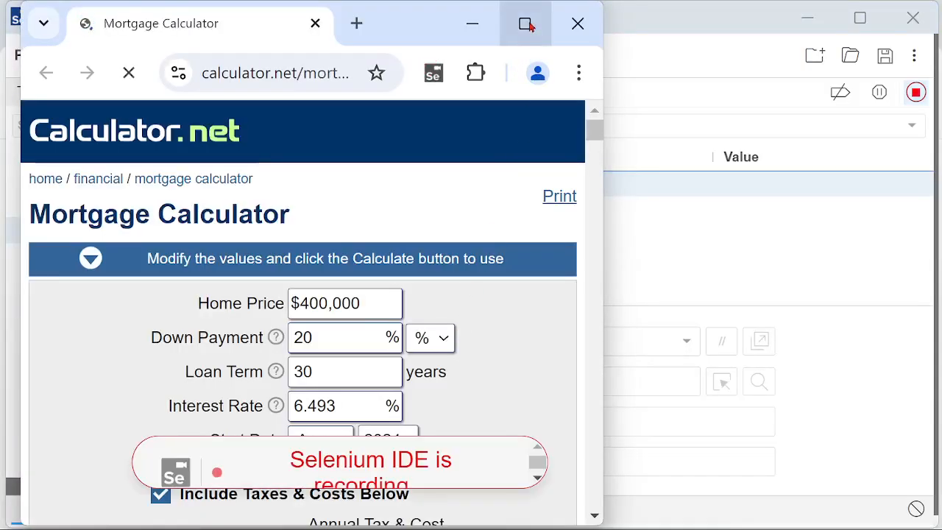
pyautogui.click(527, 25)
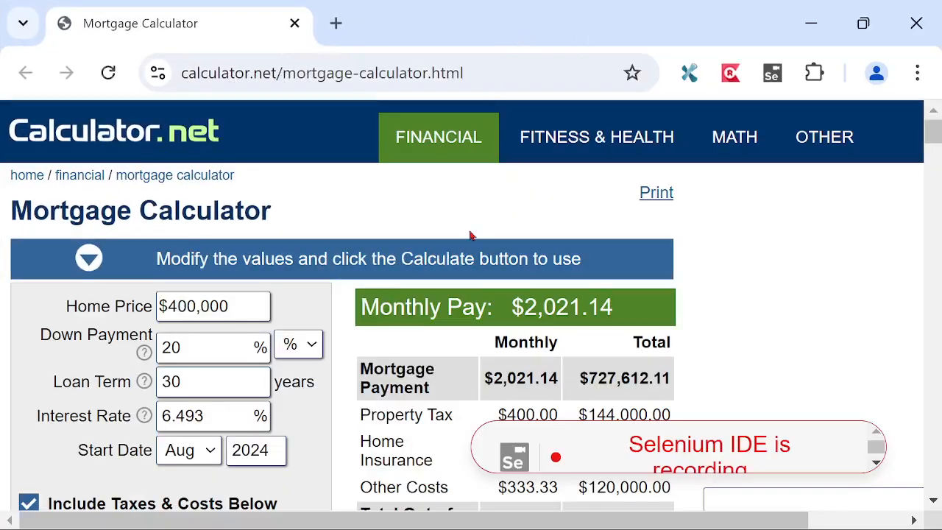
# Clear all values in the mortgage calculator form and set the home price to 1000000
pyautogui.scroll(-5, 340, 315)
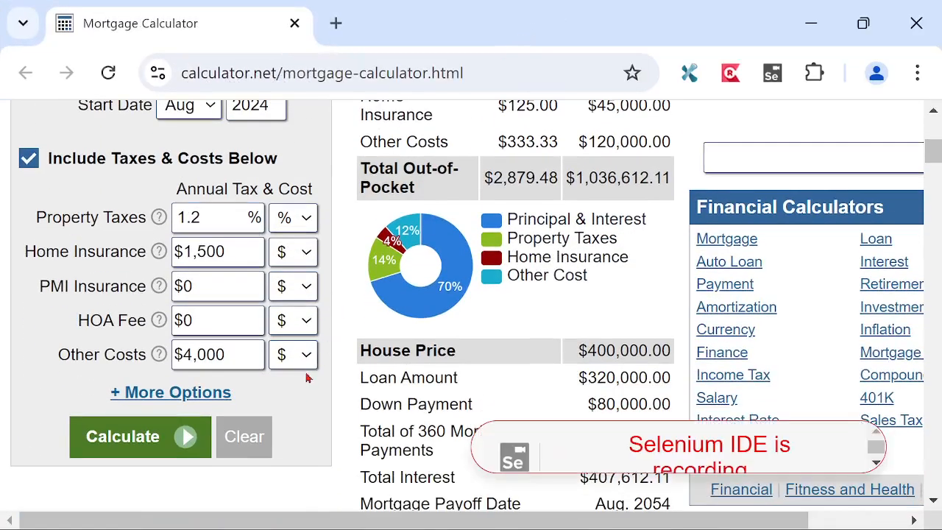
pyautogui.click(249, 439)
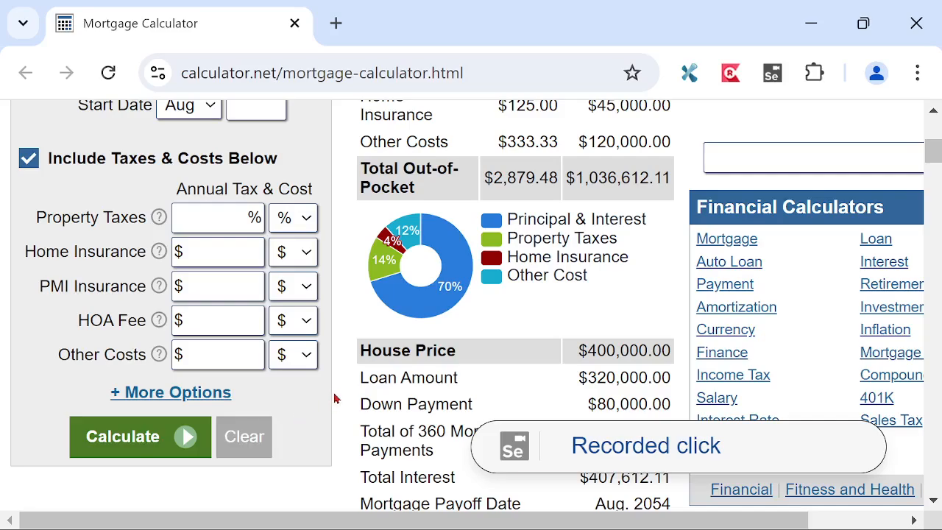
pyautogui.scroll(5, 337, 395)
pyautogui.click(231, 306)
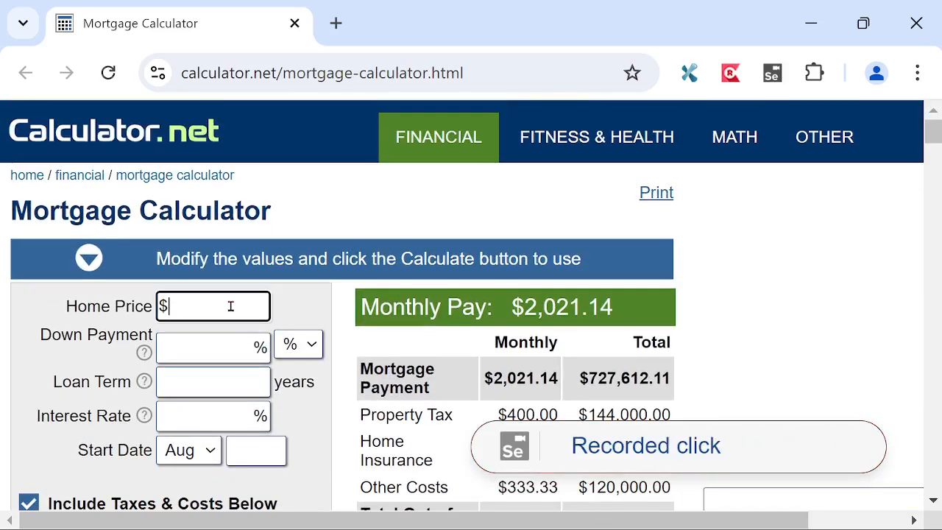
pyautogui.write('1000000')
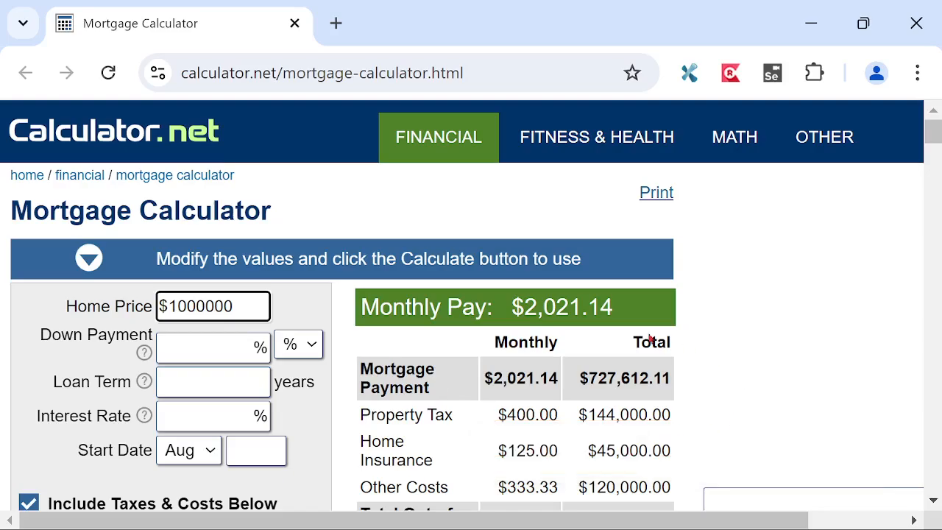
# Switch the down payment unit to $ and enter a down payment of 100000
pyautogui.click(312, 346)
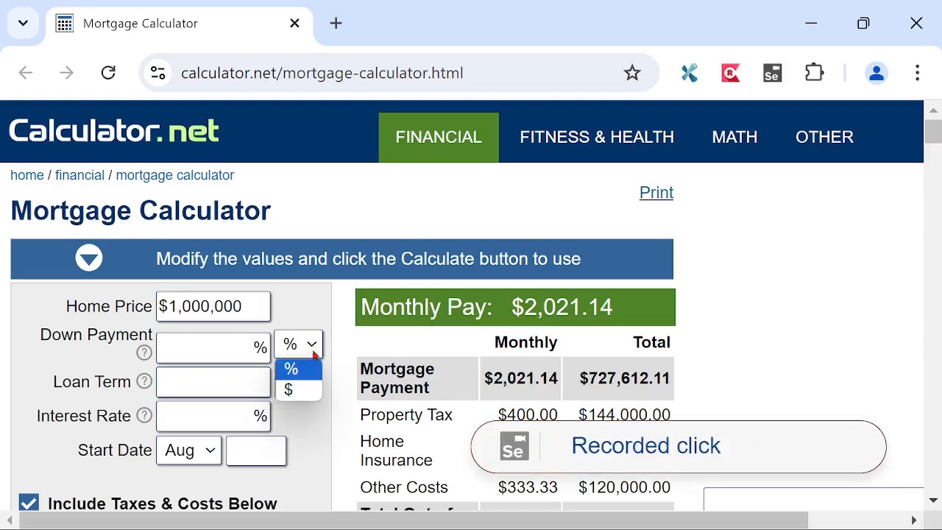
pyautogui.click(307, 390)
pyautogui.click(223, 351)
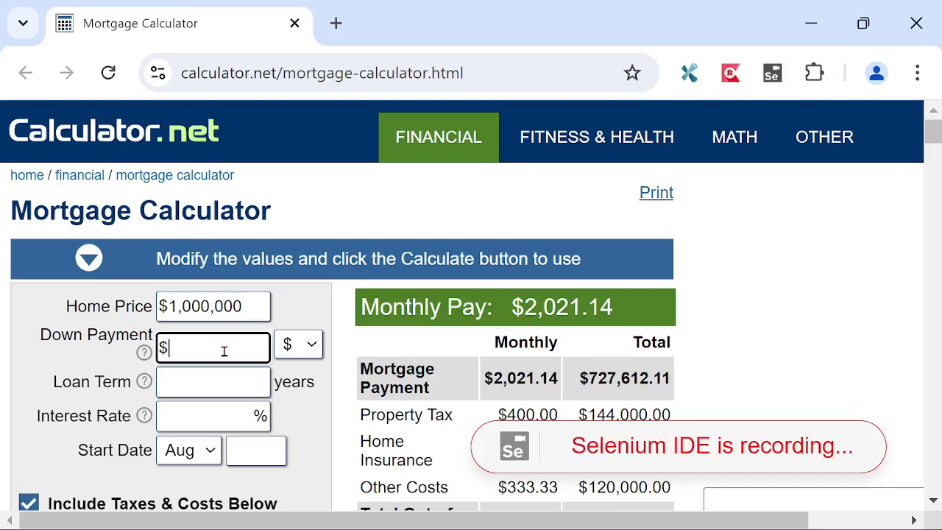
pyautogui.write('100000')
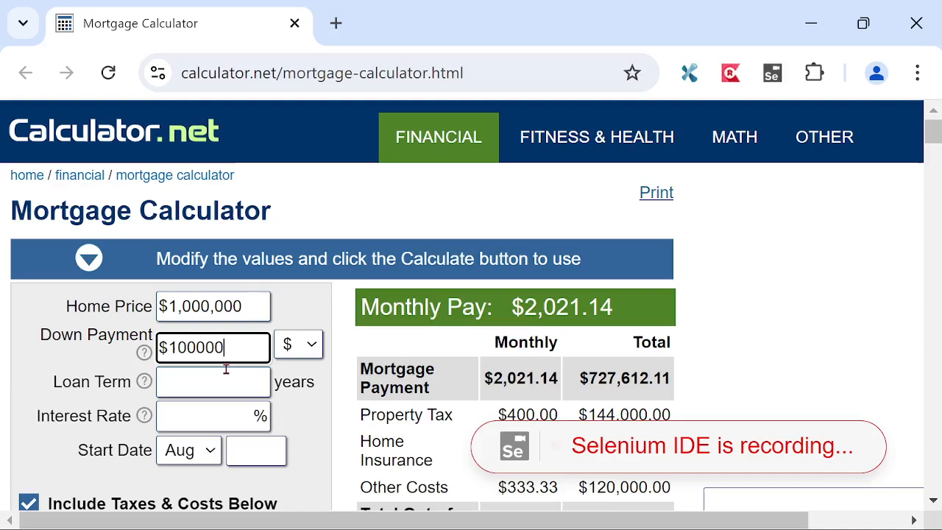
# Set the loan term to 25 years and the interest rate to 5.5%
pyautogui.click(221, 378)
pyautogui.write('25')
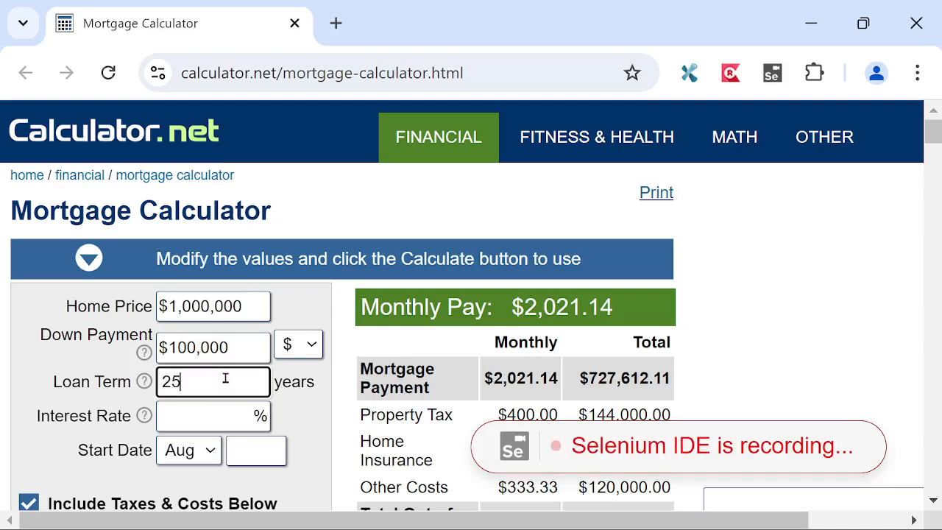
pyautogui.click(233, 412)
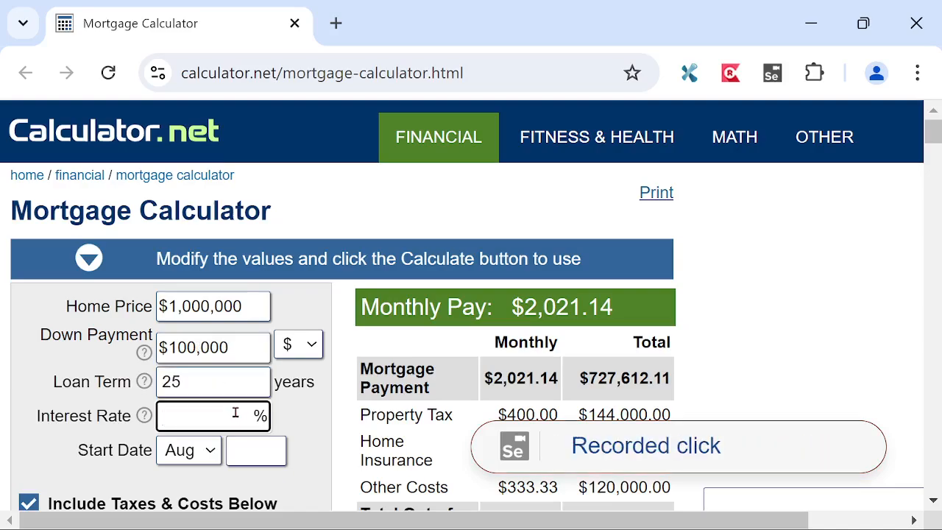
pyautogui.write('5.5')
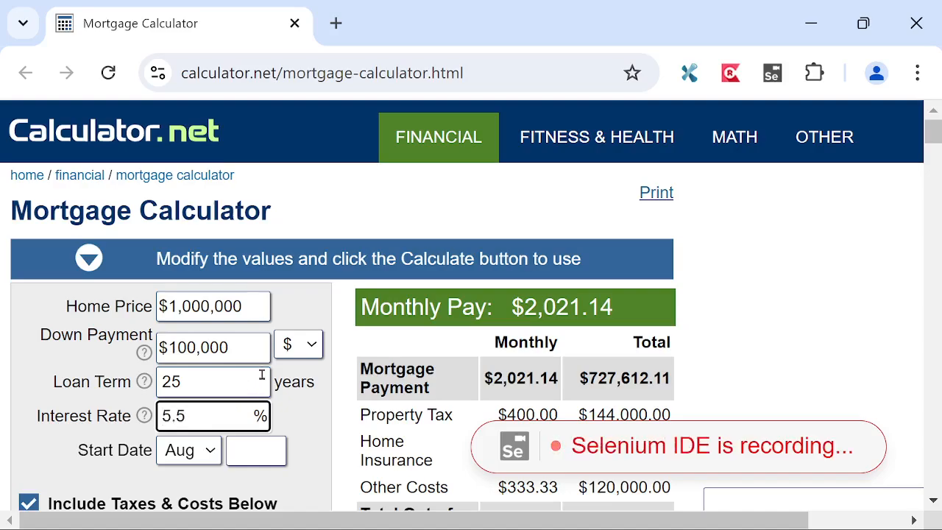
# Set the mortgage start date to Jan 2025
pyautogui.scroll(-2, 281, 361)
pyautogui.click(209, 340)
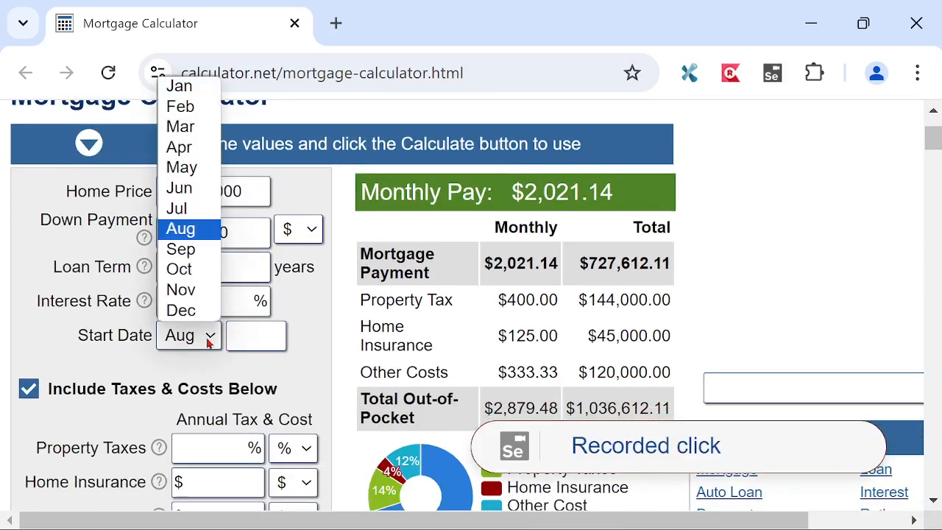
pyautogui.click(184, 88)
pyautogui.click(241, 331)
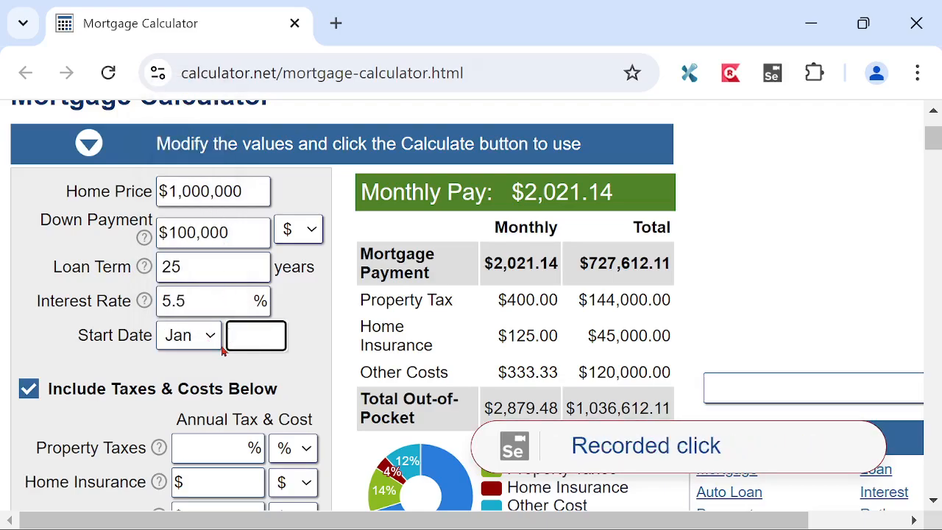
pyautogui.write('2025')
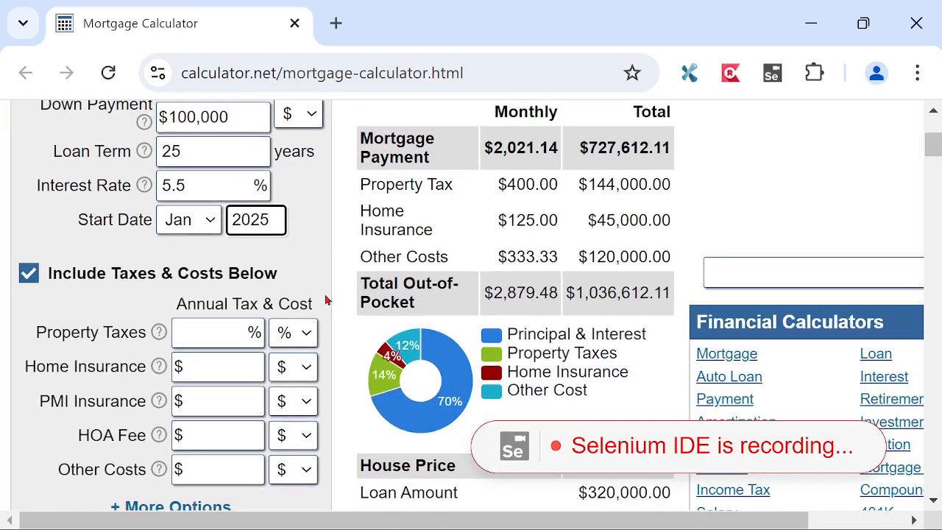
# Exclude taxes and costs from the mortgage form and calculate the result
pyautogui.scroll(1, 325, 301)
pyautogui.scroll(-1, 325, 300)
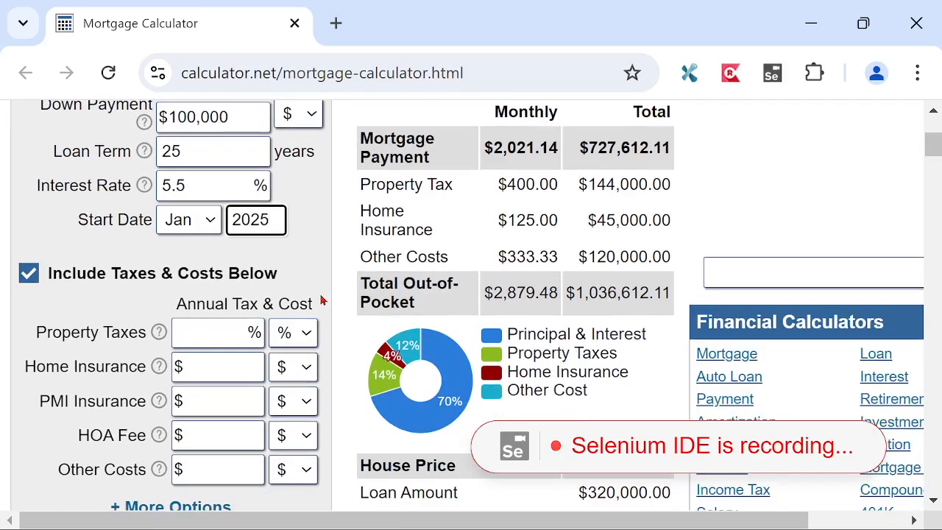
pyautogui.scroll(-1, 325, 301)
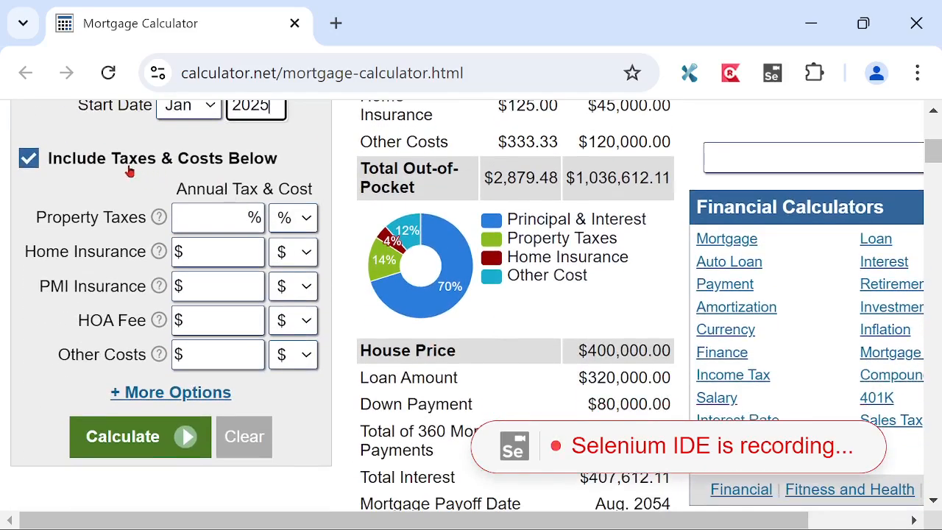
pyautogui.click(27, 169)
pyautogui.scroll(2, 279, 260)
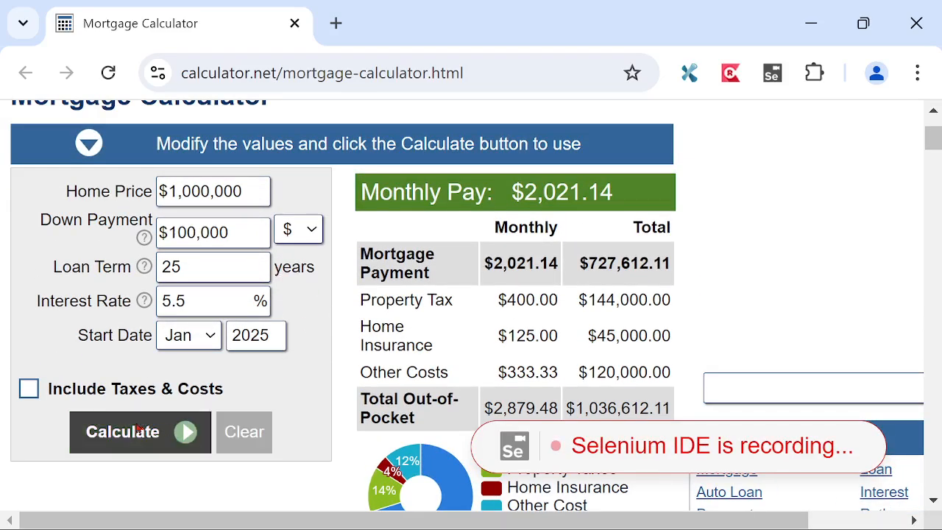
pyautogui.click(123, 432)
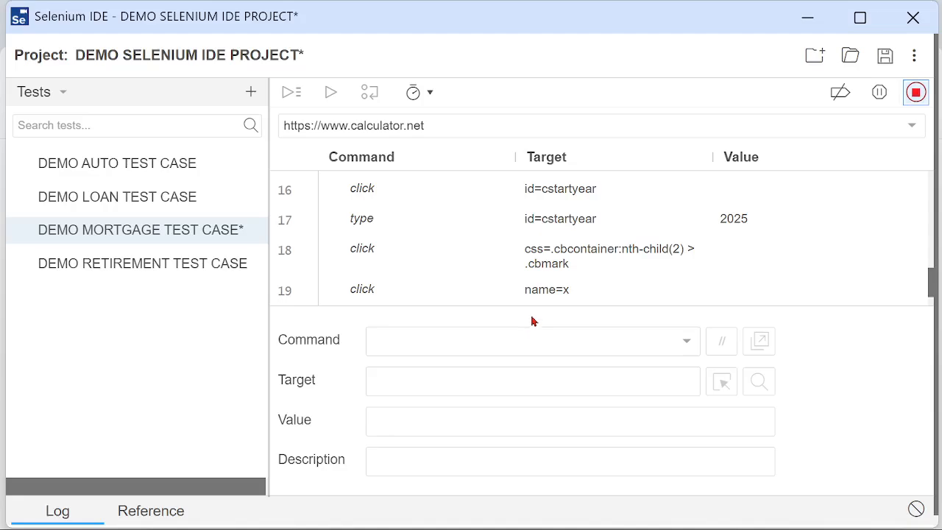
# Back in Selenium IDE, stop the recording, review the recorded commands and run the DEMO MORTGAGE TEST CASE
pyautogui.scroll(3, 841, 181)
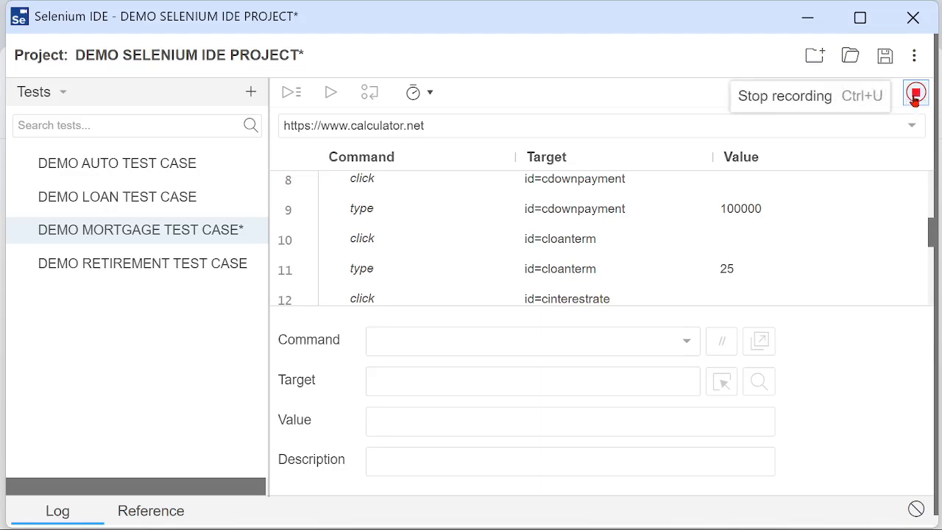
pyautogui.click(915, 100)
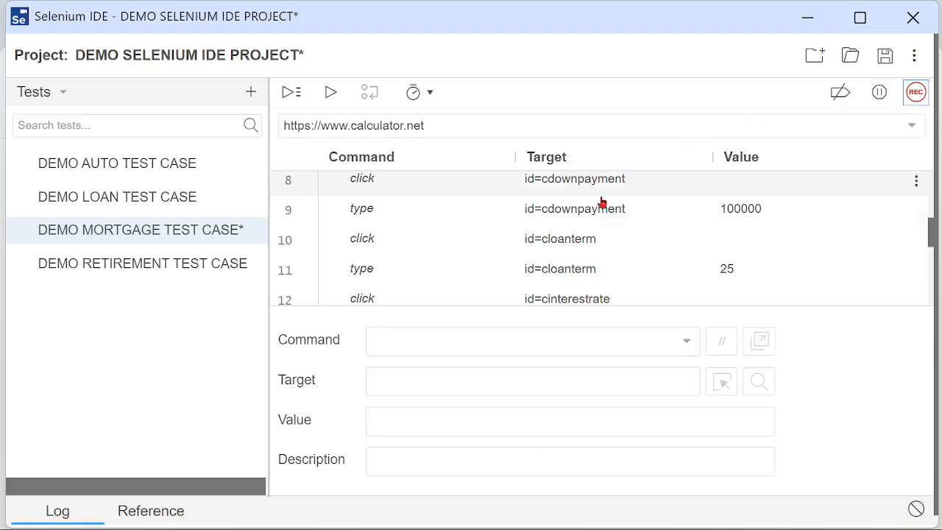
pyautogui.scroll(3, 526, 275)
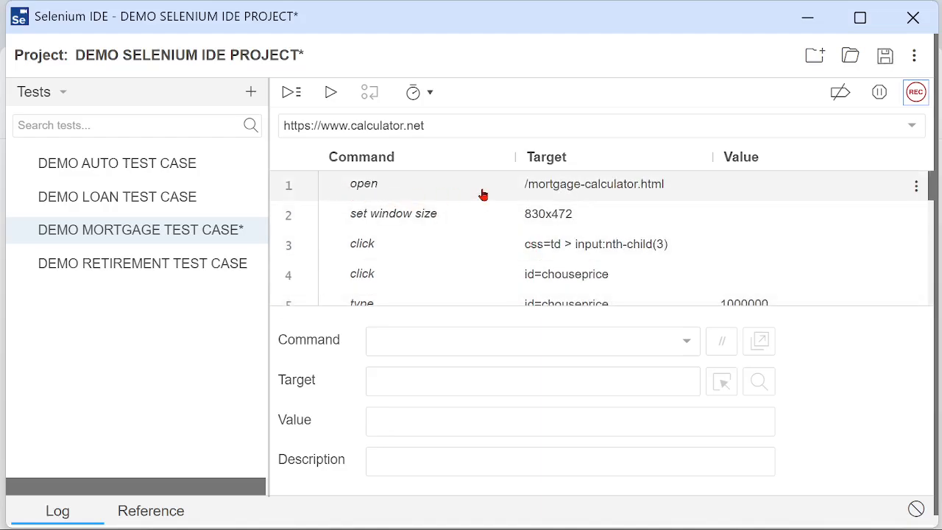
pyautogui.scroll(-2, 603, 233)
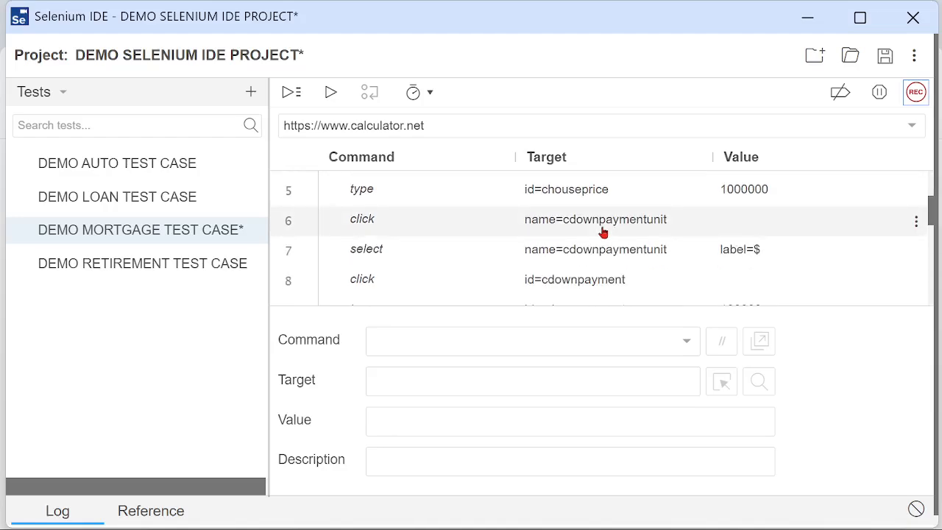
pyautogui.scroll(-6, 602, 231)
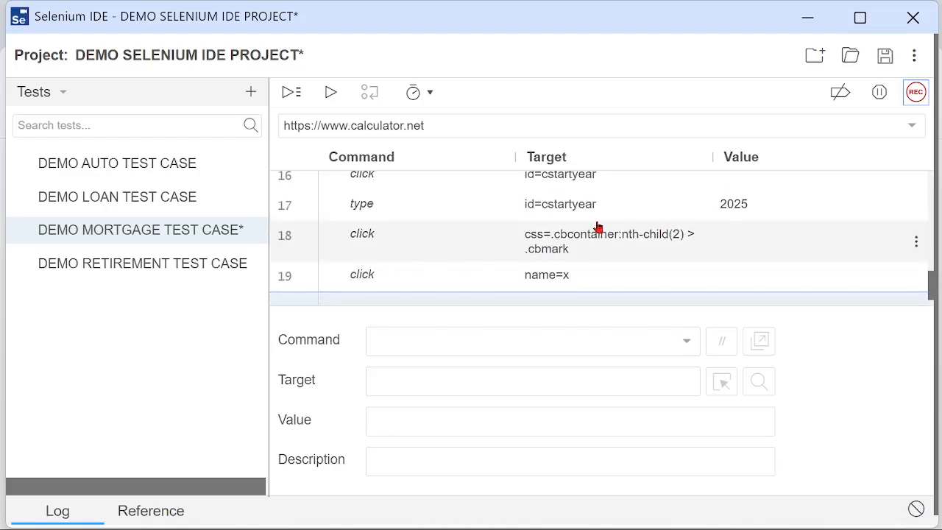
pyautogui.scroll(8, 589, 231)
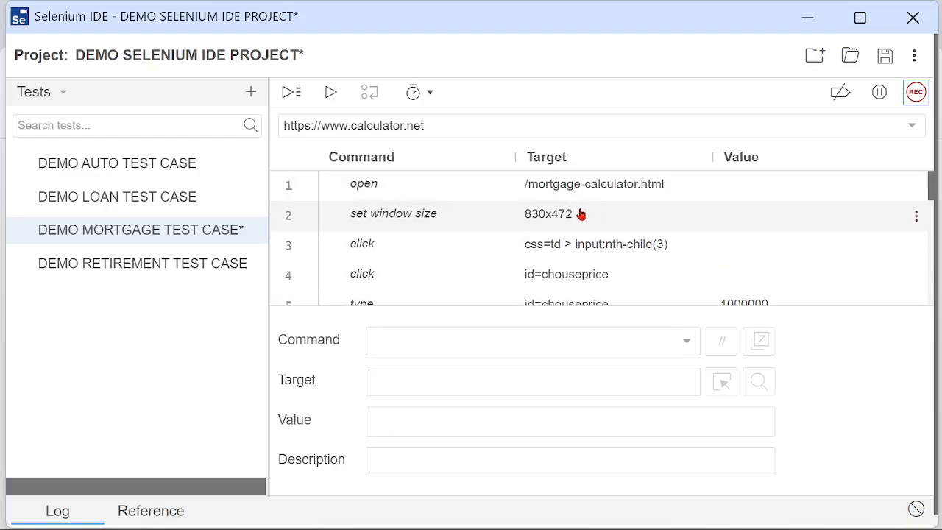
pyautogui.click(331, 94)
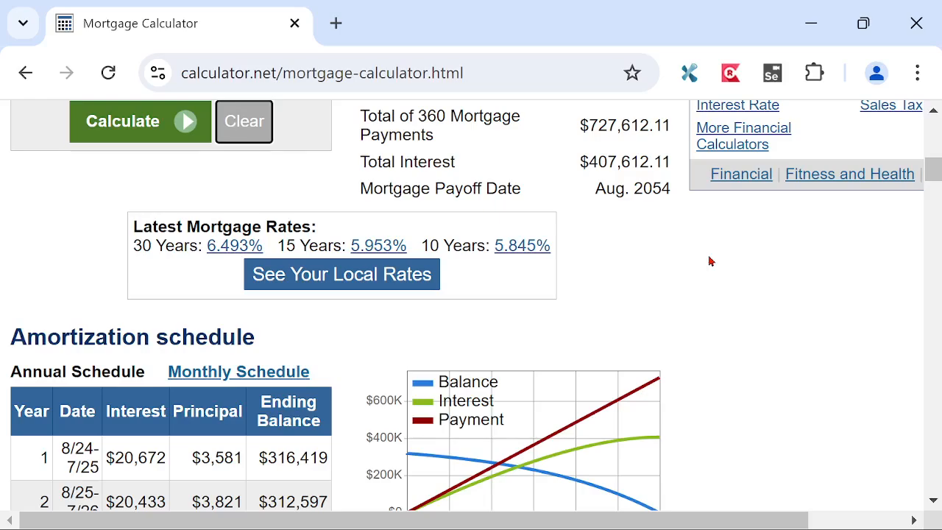
pyautogui.write('1000000')
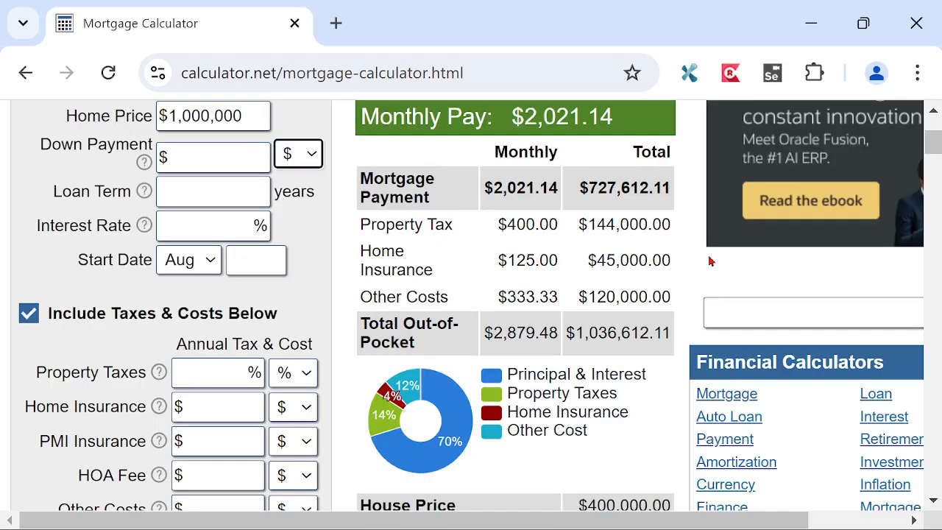
pyautogui.write('100000')
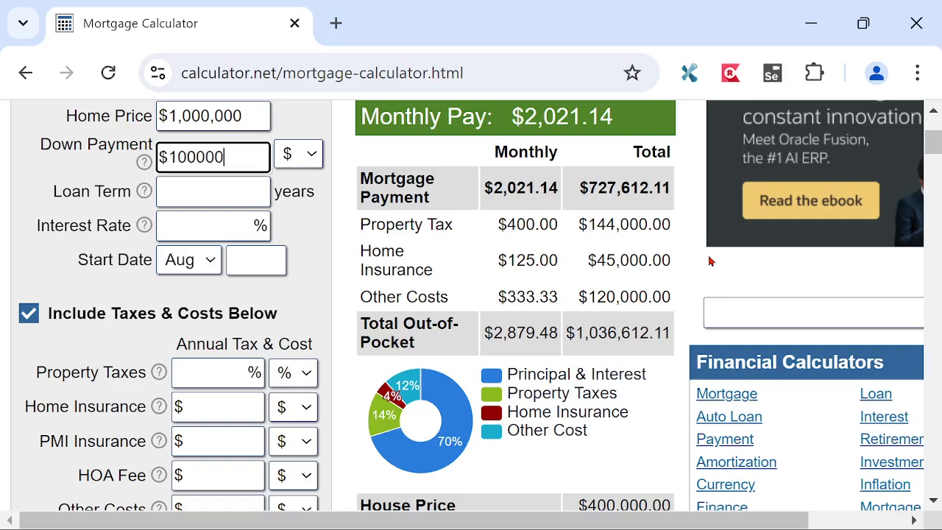
pyautogui.press('Tab')
pyautogui.write('25')
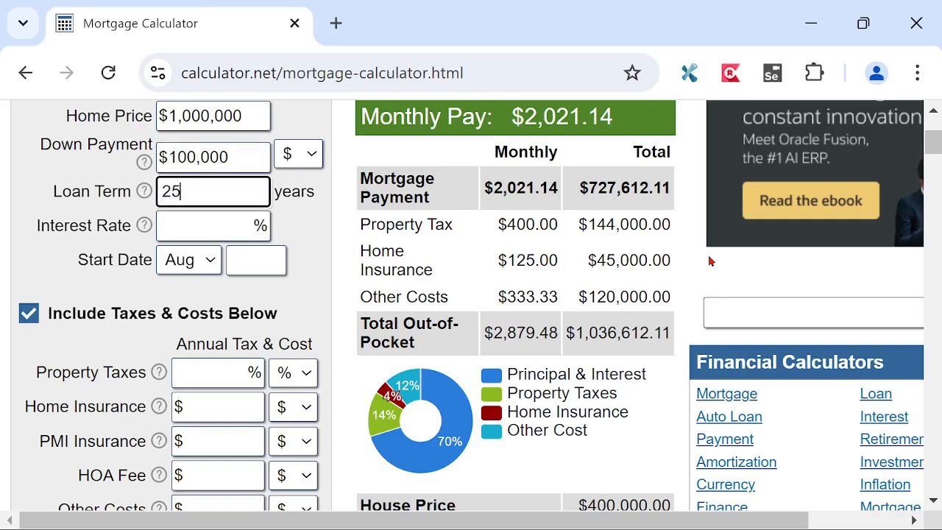
pyautogui.press('Tab')
pyautogui.write('5.5')
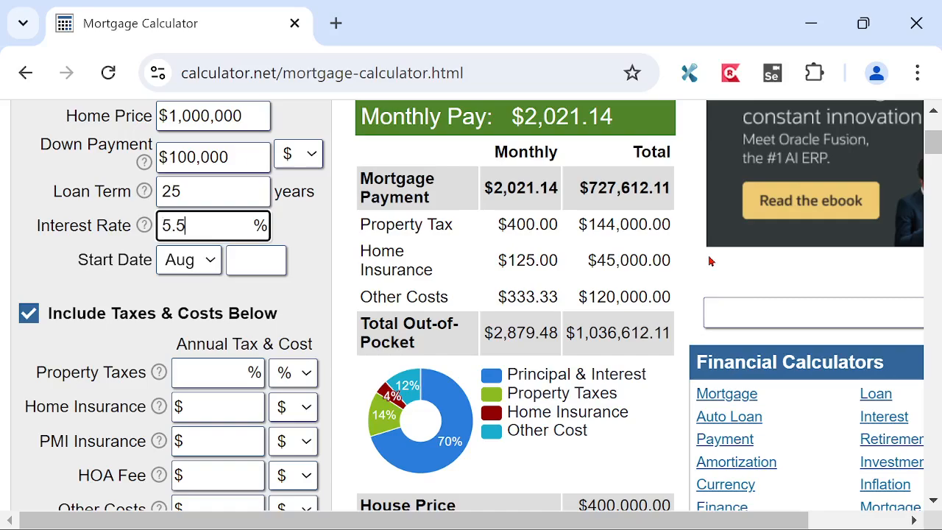
pyautogui.press('Tab')
pyautogui.press('j')
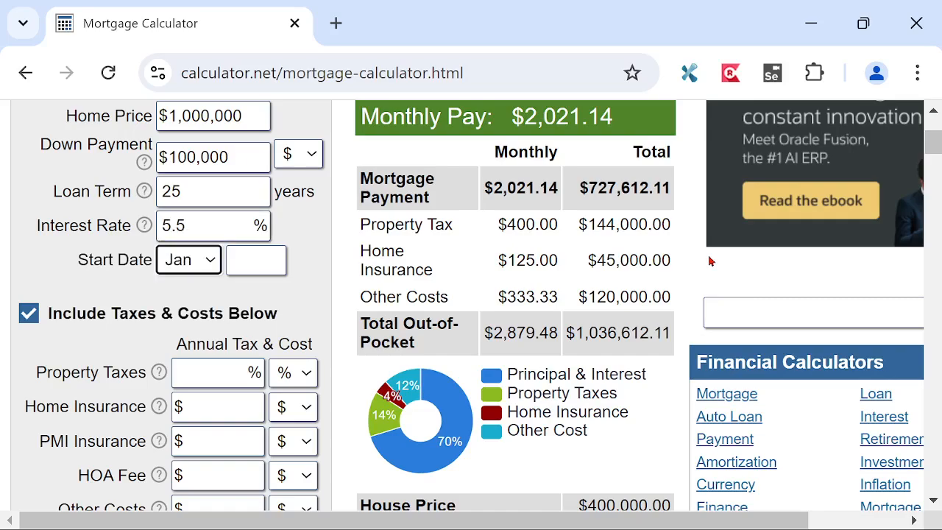
pyautogui.press('Tab')
pyautogui.write('2025')
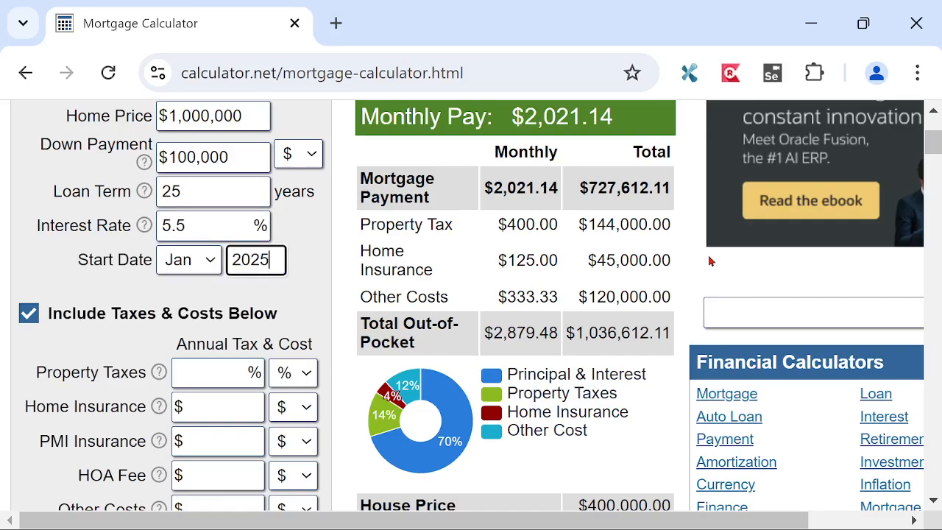
pyautogui.press('Tab')
pyautogui.press('space')
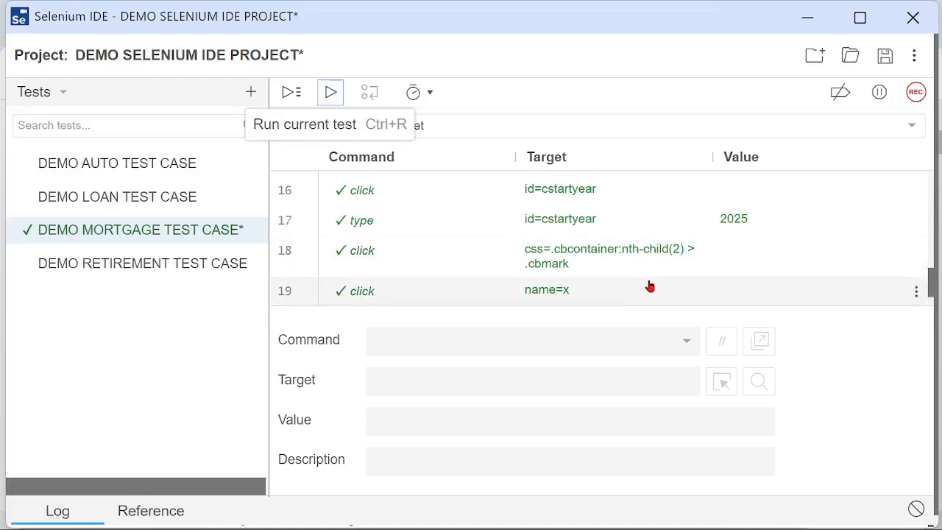
pyautogui.scroll(10, 700, 237)
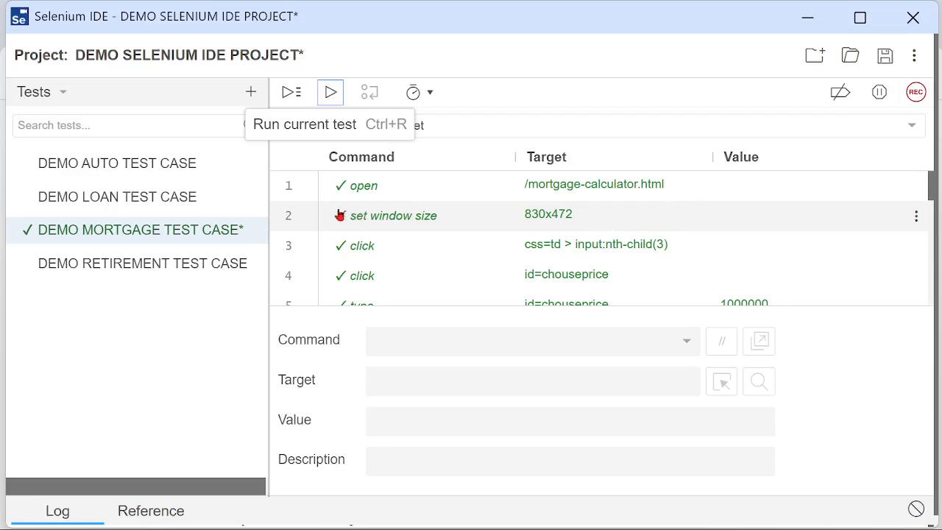
pyautogui.click(125, 200)
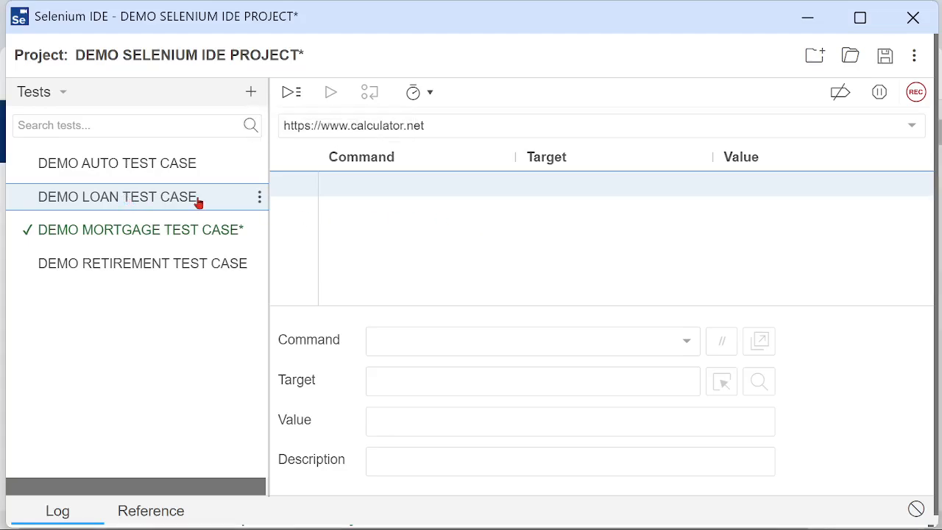
pyautogui.click(916, 93)
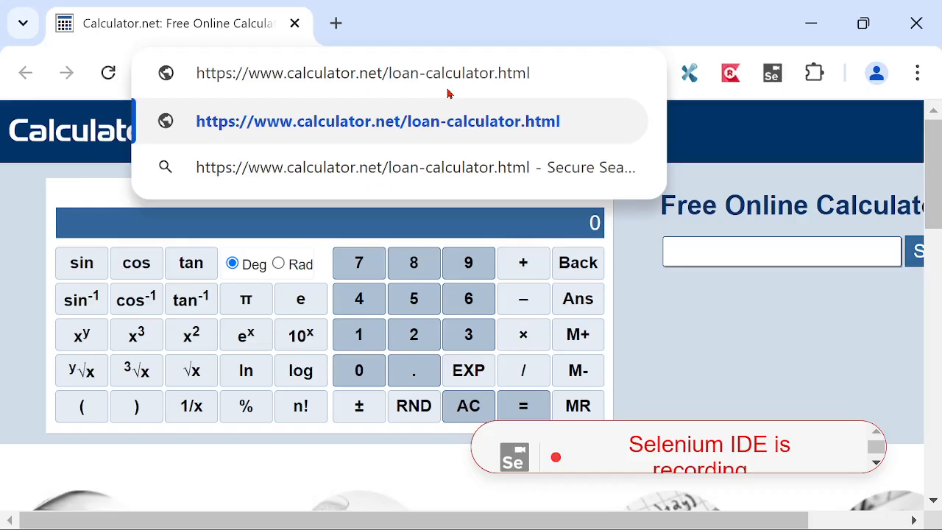
pyautogui.press('Return')
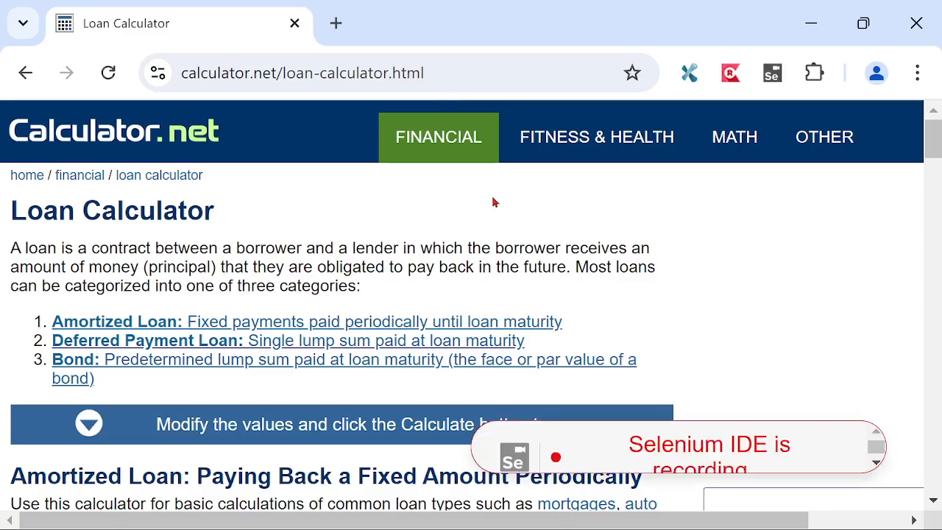
# Clear the amortized loan form and set the loan amount to $1,000,000
pyautogui.scroll(-3, 494, 202)
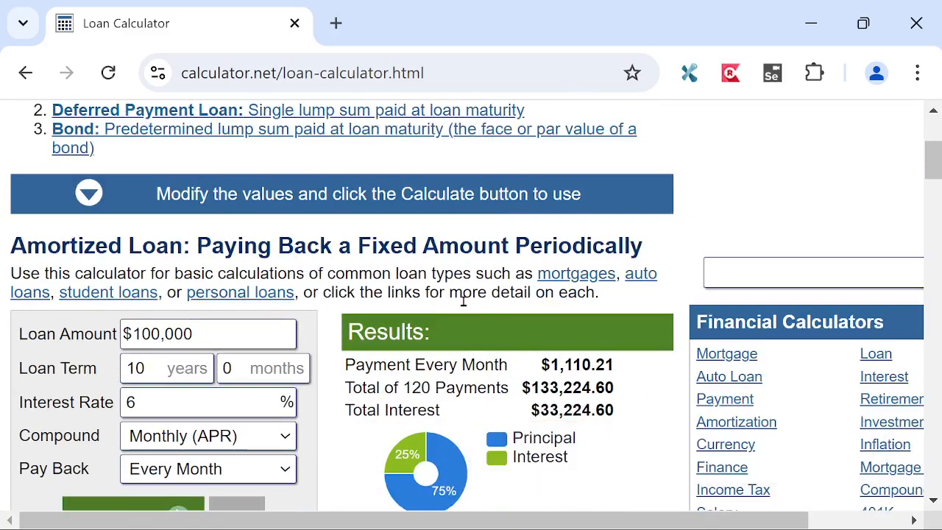
pyautogui.scroll(-2, 330, 293)
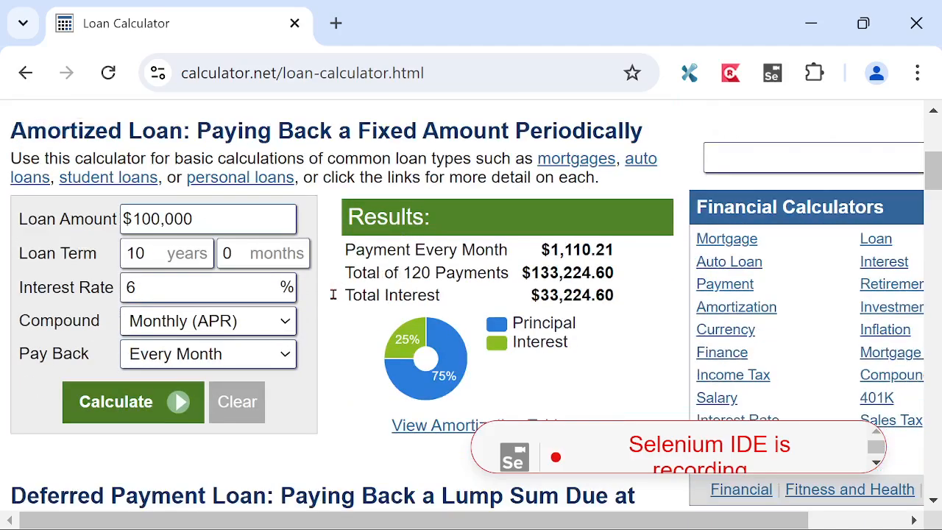
pyautogui.click(240, 403)
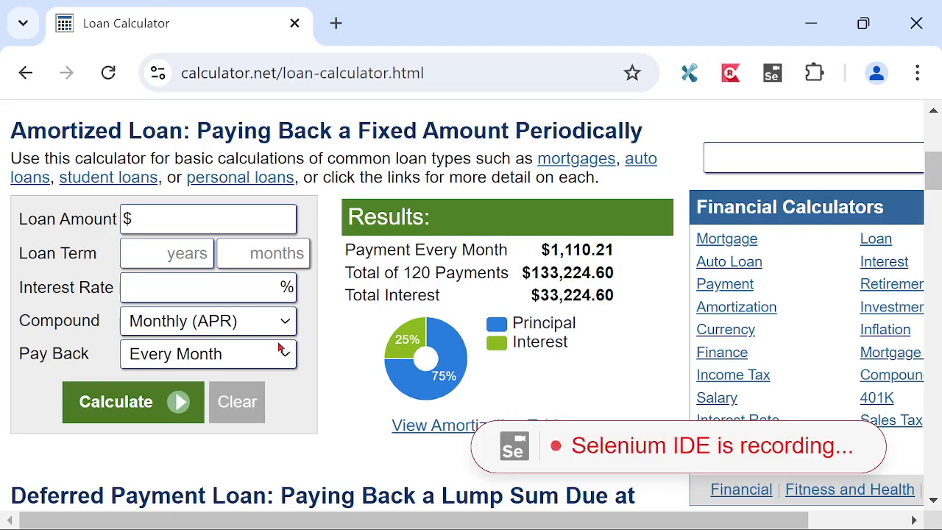
pyautogui.click(193, 220)
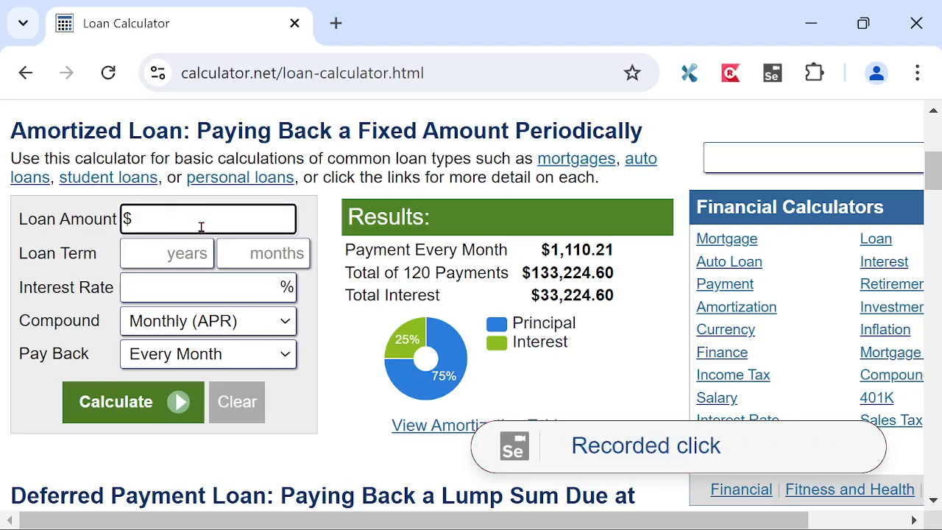
pyautogui.write('1000000')
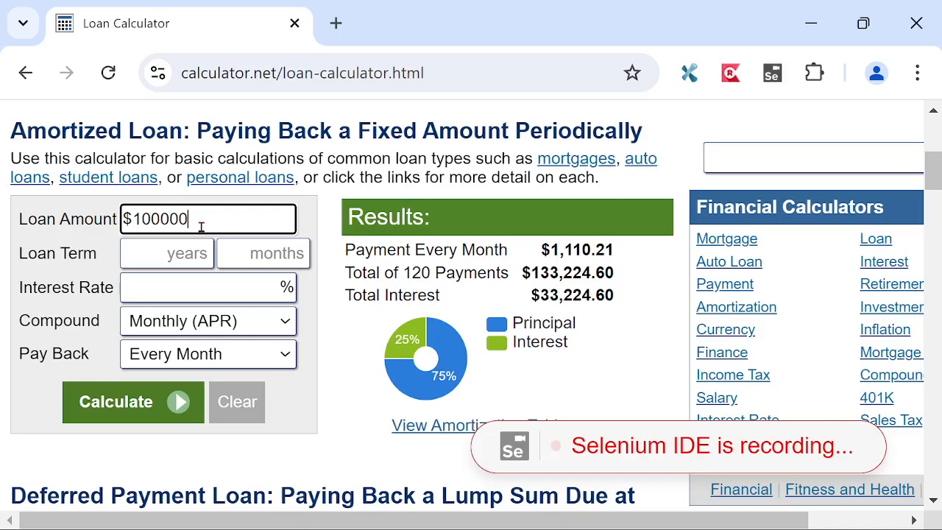
# Set the amortized loan's term to 30 years 6 months and its interest rate to 7.5%
pyautogui.click(183, 254)
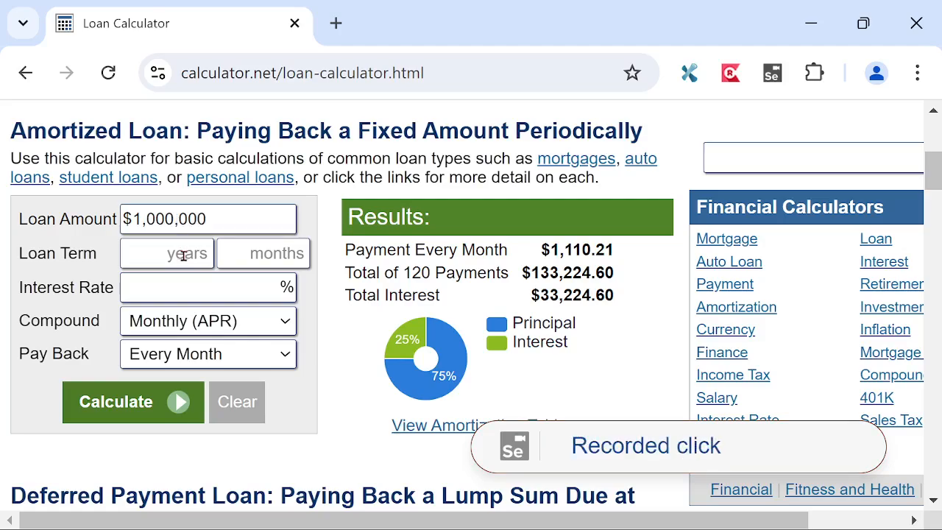
pyautogui.click(179, 255)
pyautogui.click(159, 250)
pyautogui.write('30')
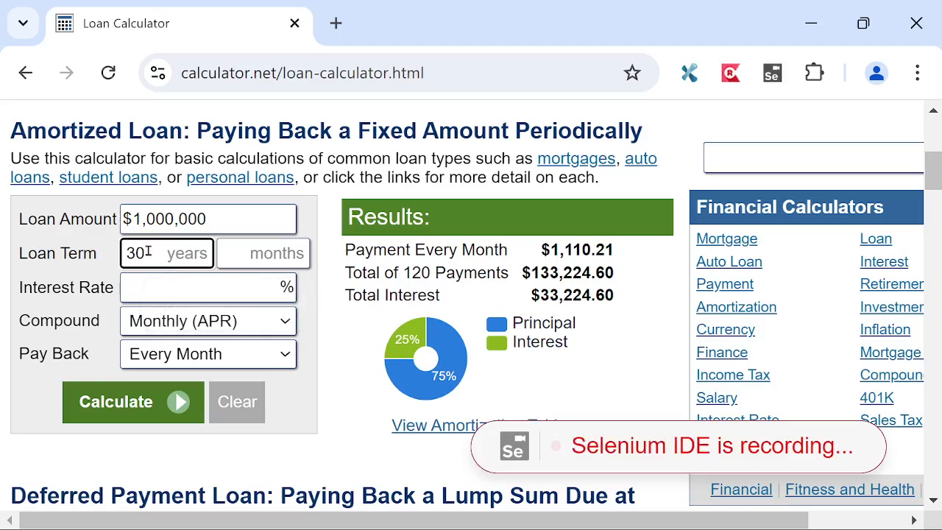
pyautogui.click(234, 254)
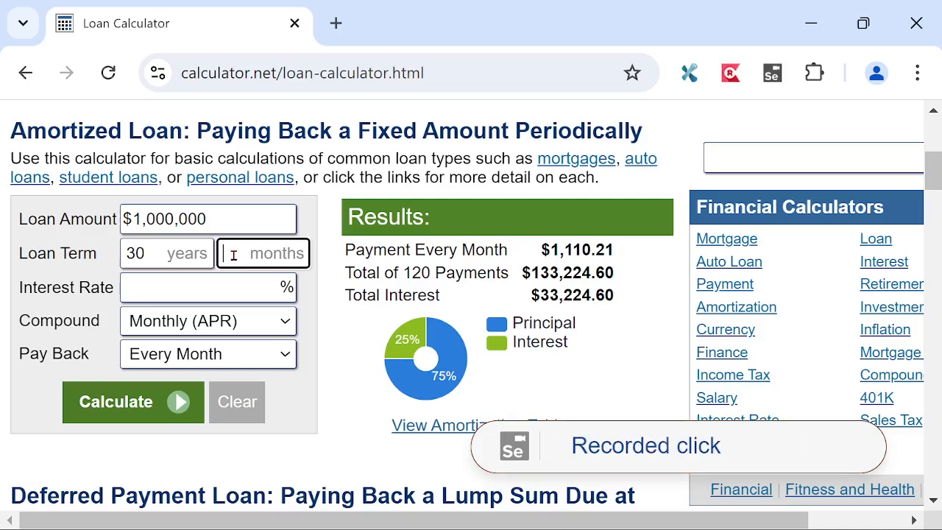
pyautogui.write('6')
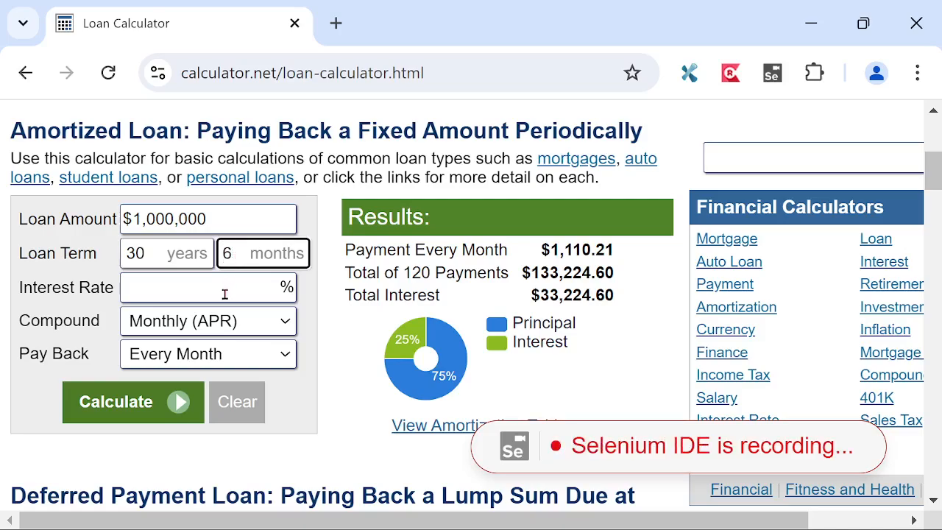
pyautogui.click(220, 288)
pyautogui.write('7.5')
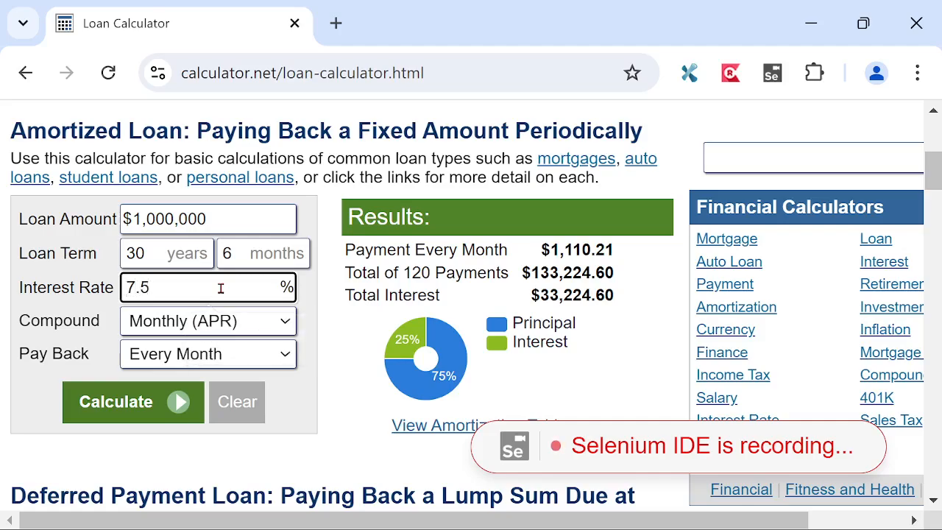
# Set the loan's compounding to Biweekly and its pay back frequency to Every Half Month
pyautogui.click(284, 325)
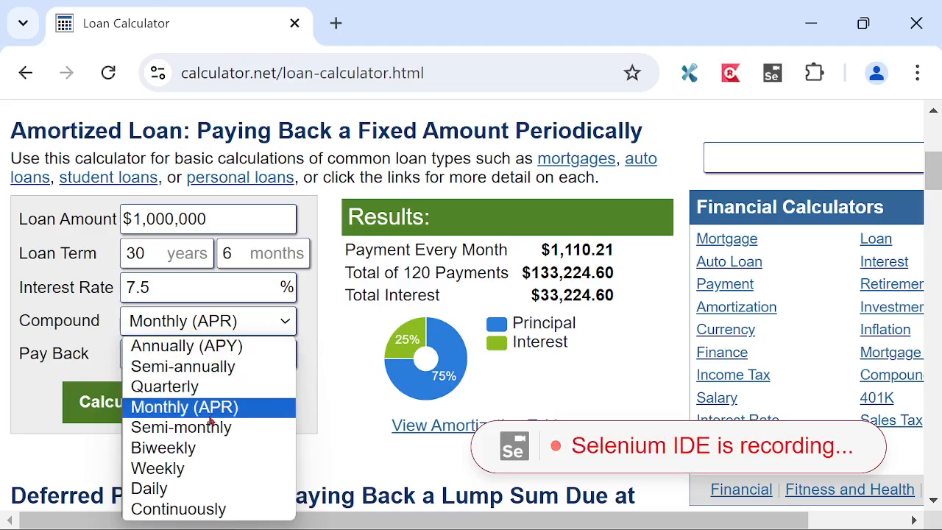
pyautogui.click(198, 449)
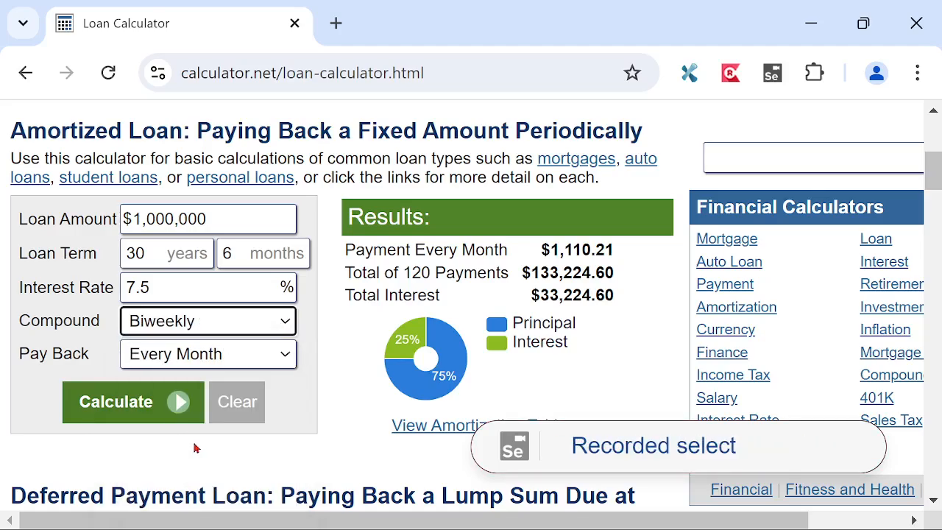
pyautogui.click(288, 358)
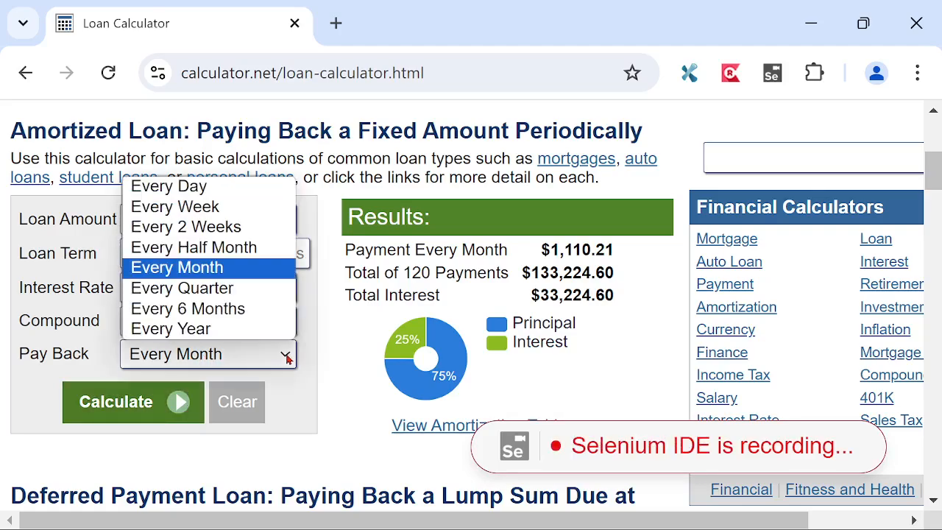
pyautogui.click(217, 248)
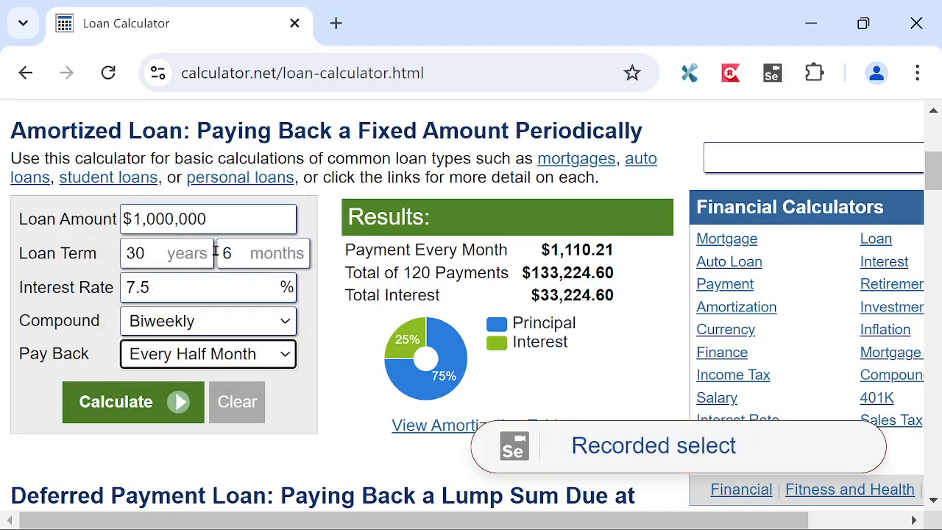
# Calculate the amortized loan and review the results
pyautogui.click(110, 405)
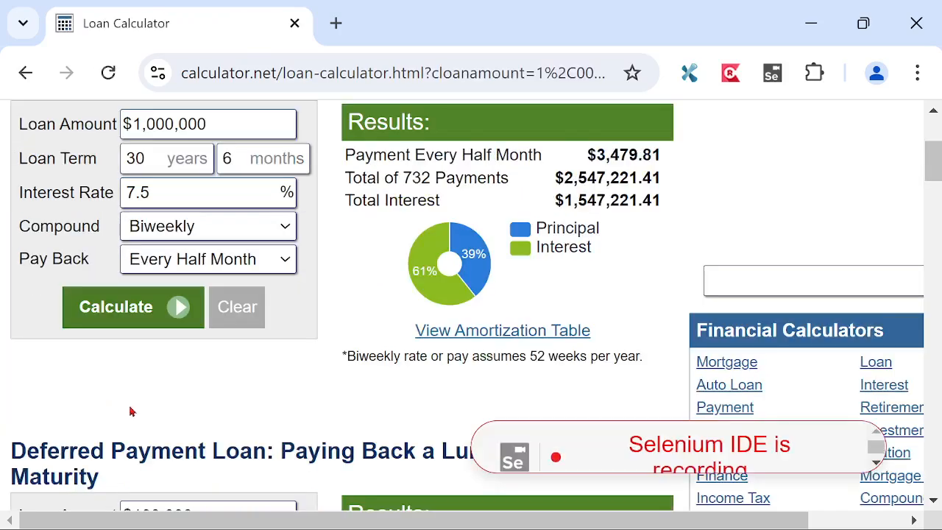
pyautogui.scroll(3, 301, 339)
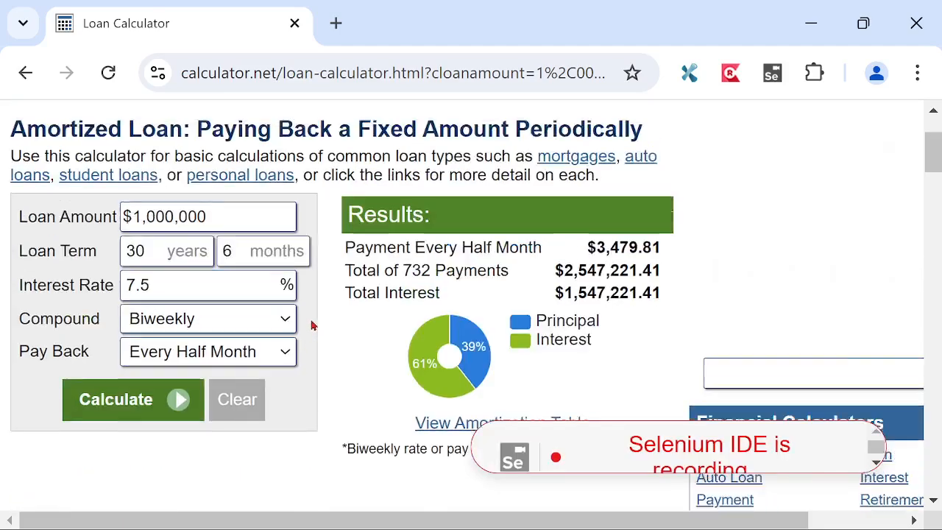
pyautogui.scroll(-2, 319, 327)
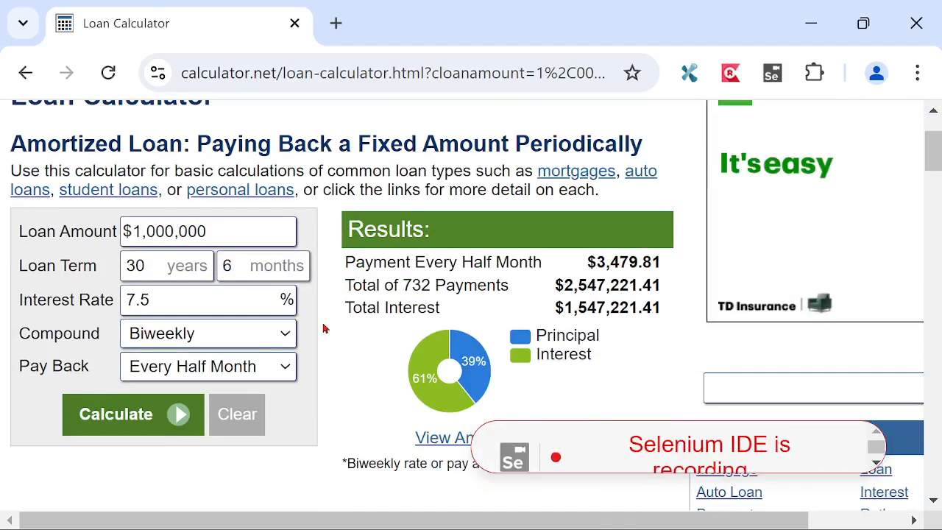
# Back in Selenium IDE, stop the recording and run the DEMO LOAN TEST CASE
pyautogui.hotkey('alt', 'Tab')
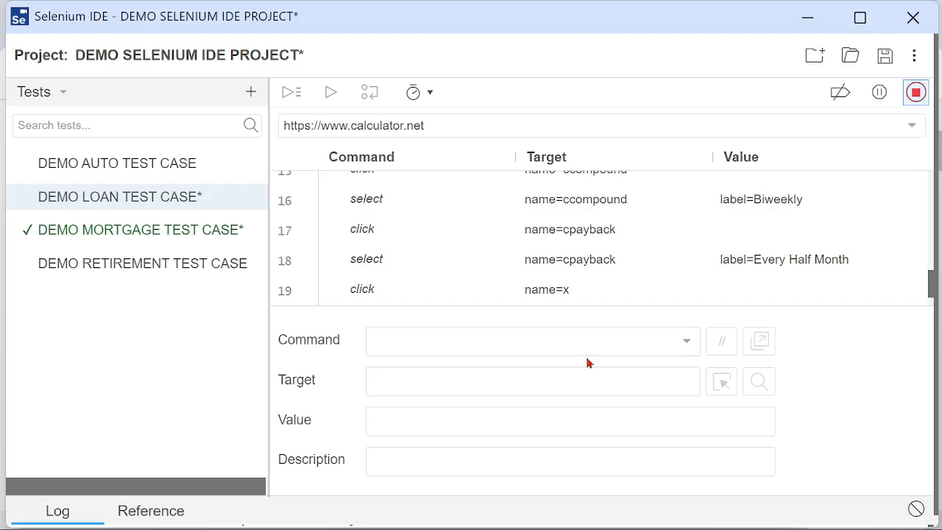
pyautogui.scroll(6, 637, 234)
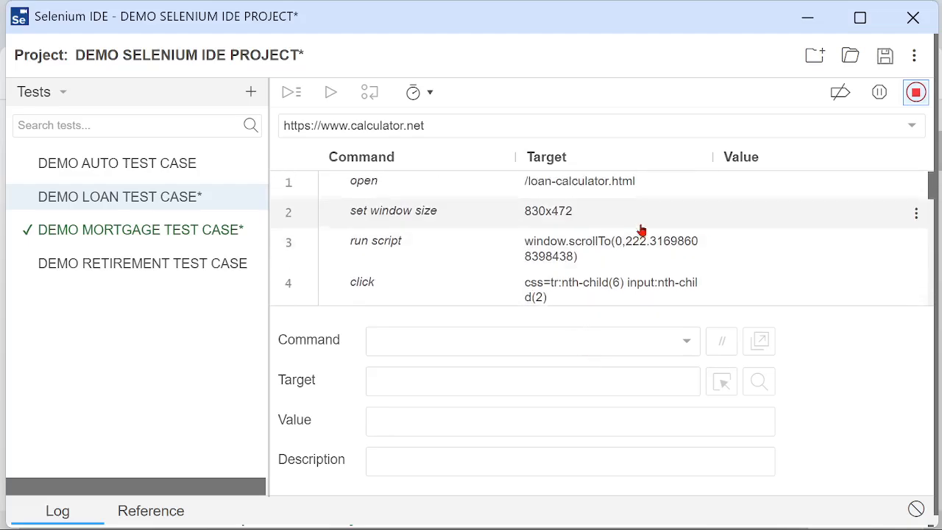
pyautogui.click(916, 98)
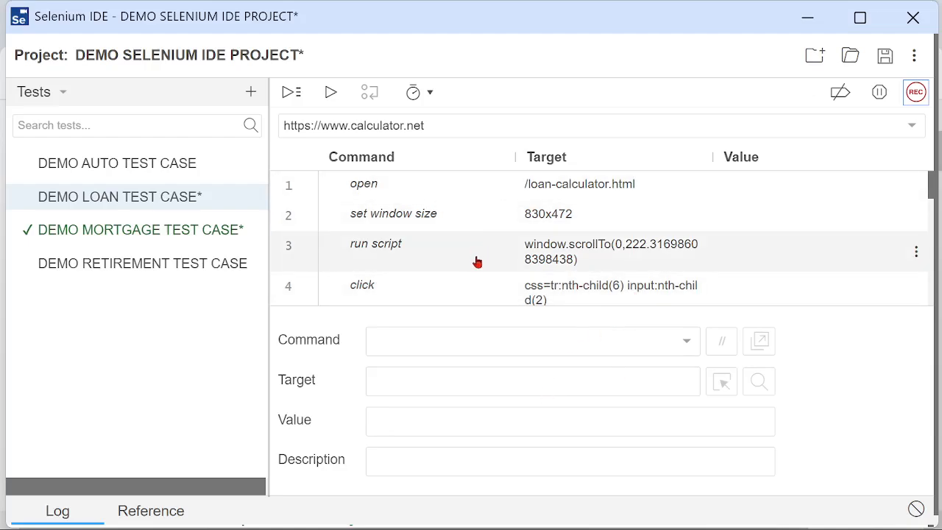
pyautogui.click(161, 201)
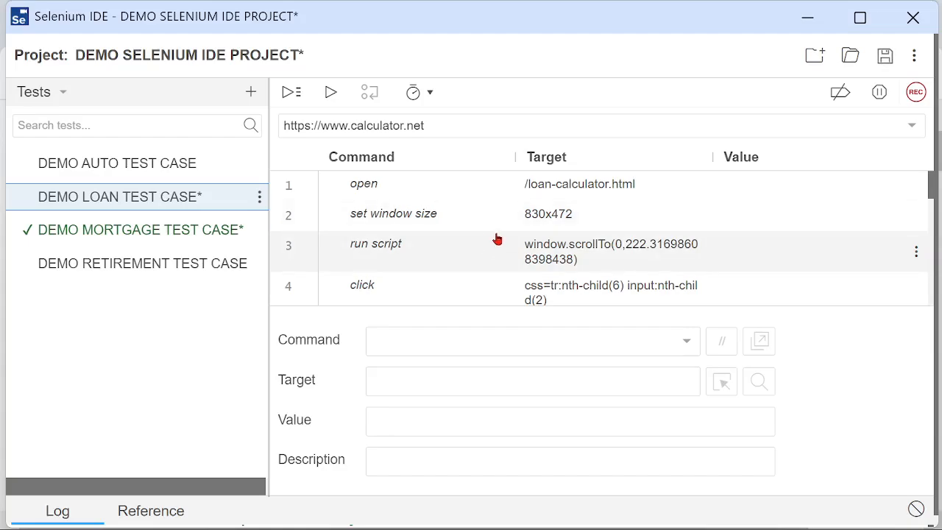
pyautogui.click(330, 93)
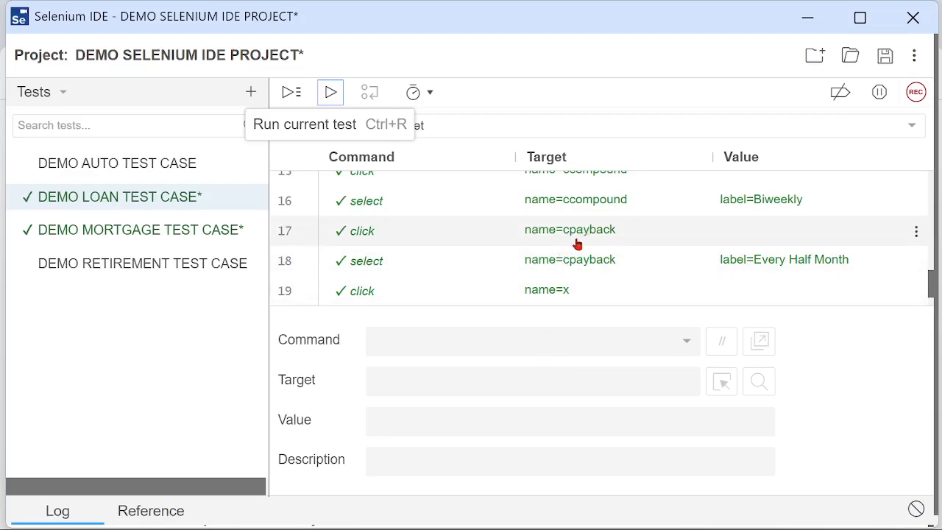
pyautogui.click(108, 168)
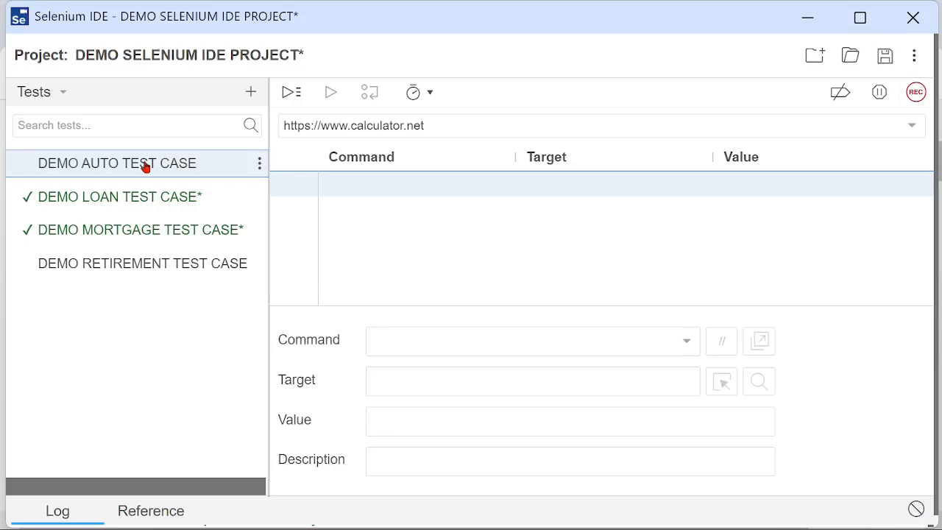
pyautogui.click(915, 95)
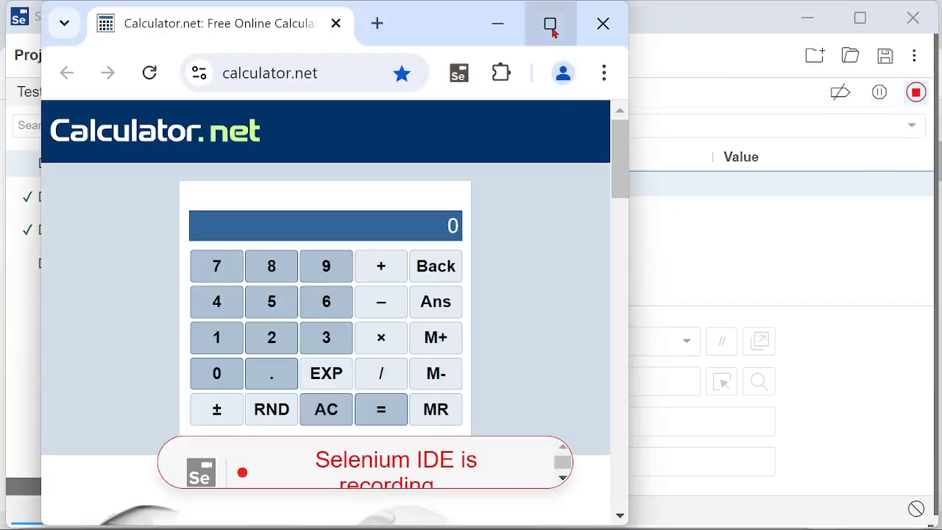
pyautogui.click(551, 27)
pyautogui.click(343, 67)
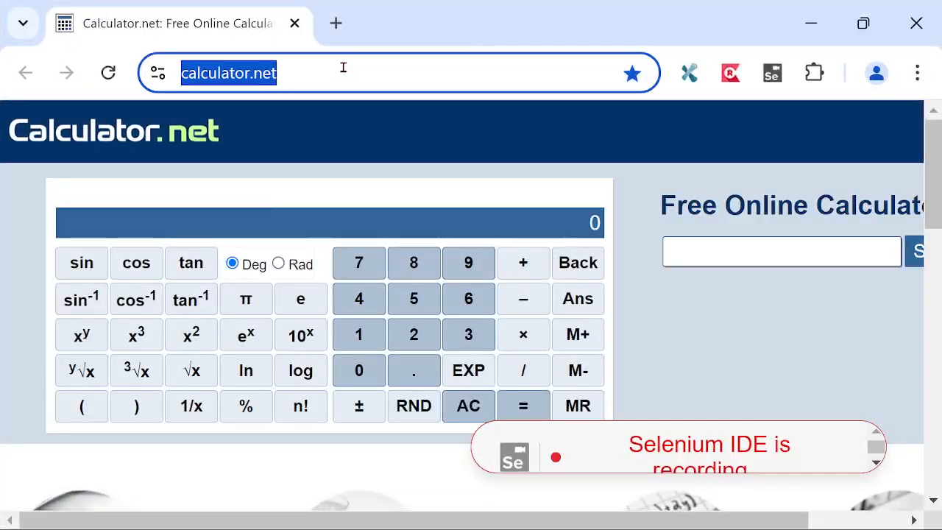
pyautogui.write('https://www.calculator.net/auto-loan-calculator.html')
pyautogui.press('Return')
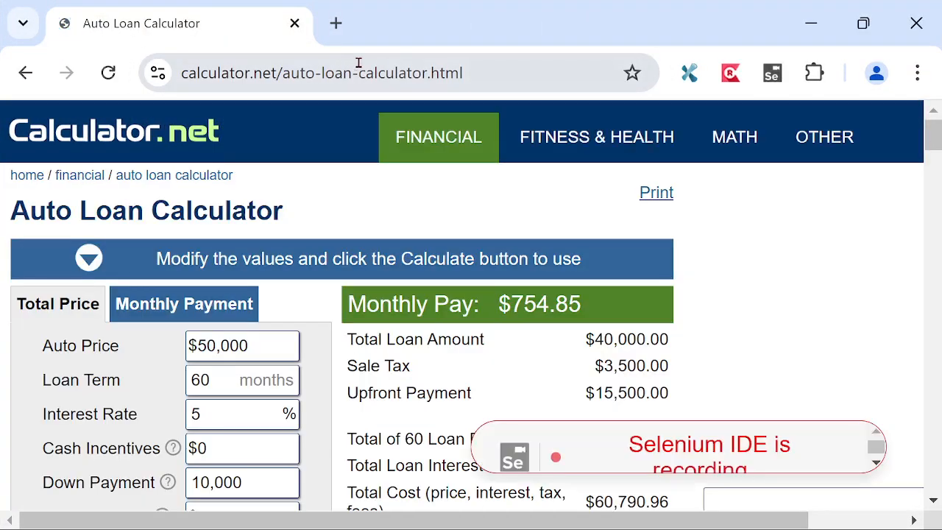
# Examine the auto loan calculator's input fields and results, from the auto price to the fee options
pyautogui.scroll(-2, 302, 206)
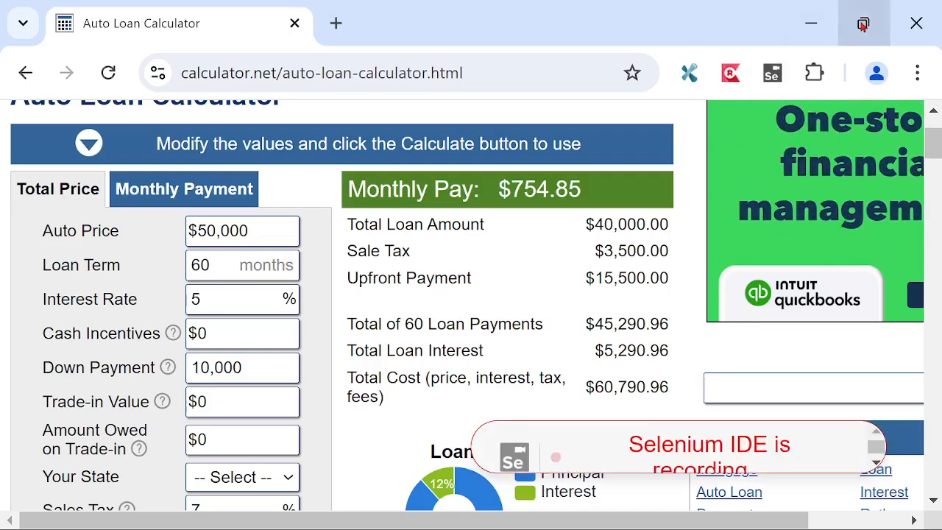
pyautogui.moveTo(863, 25)
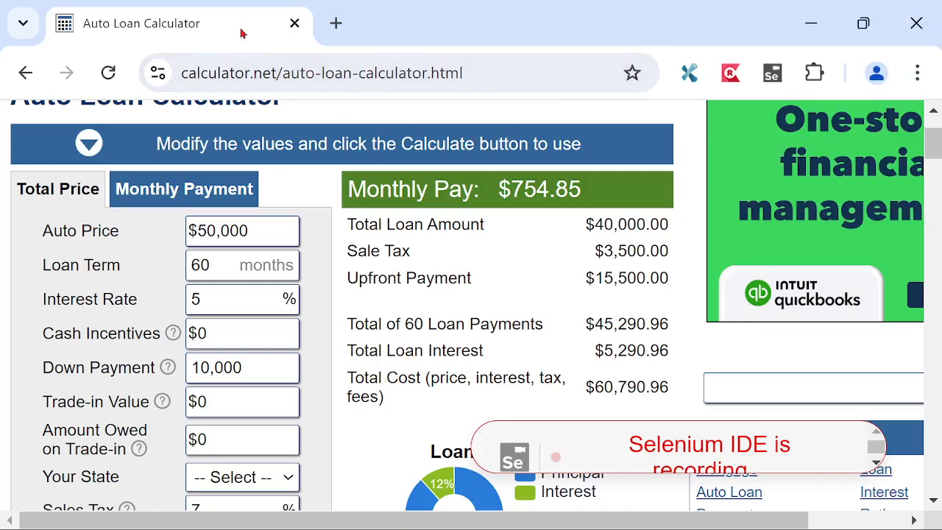
pyautogui.scroll(-3, 317, 267)
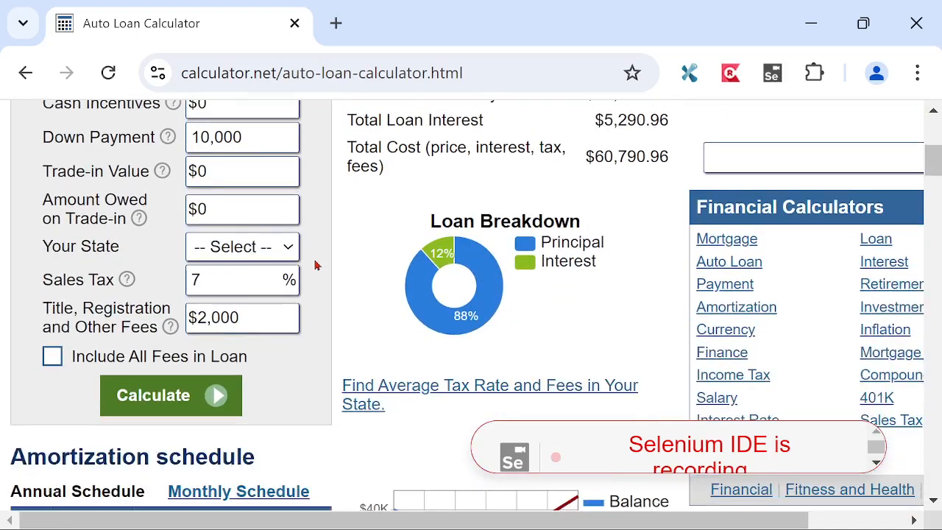
pyautogui.scroll(3, 316, 265)
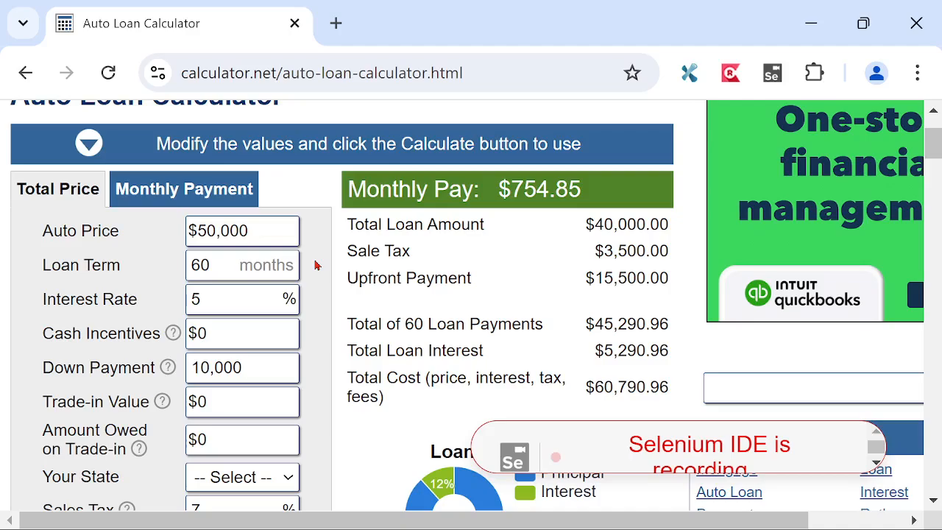
pyautogui.scroll(-2, 315, 265)
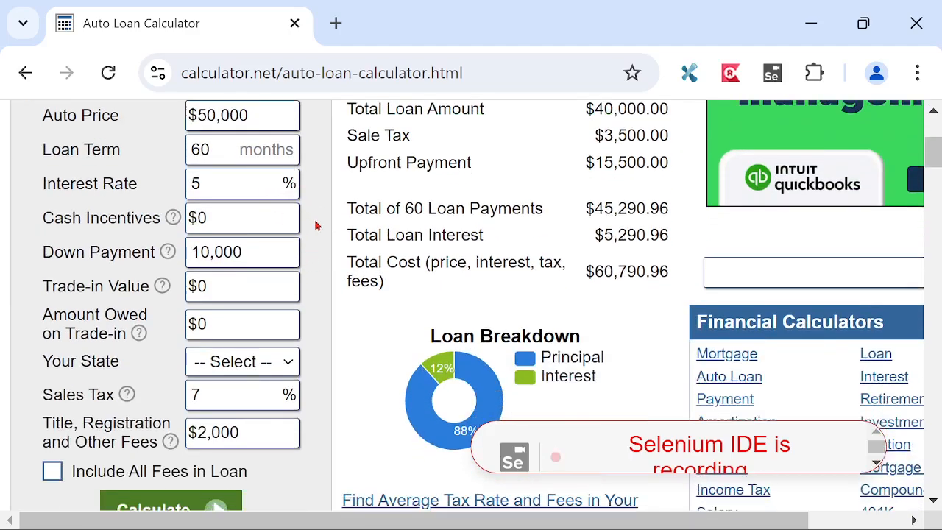
pyautogui.scroll(-2, 318, 225)
pyautogui.scroll(2, 318, 220)
pyautogui.scroll(2, 321, 215)
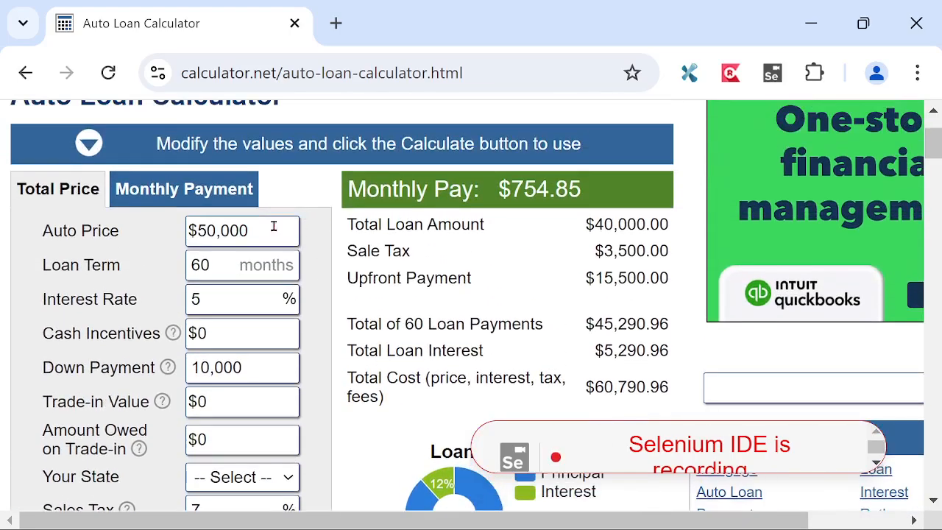
# Switch the auto loan calculator to Monthly Payment, look over its fields, and return to Total Price
pyautogui.click(197, 197)
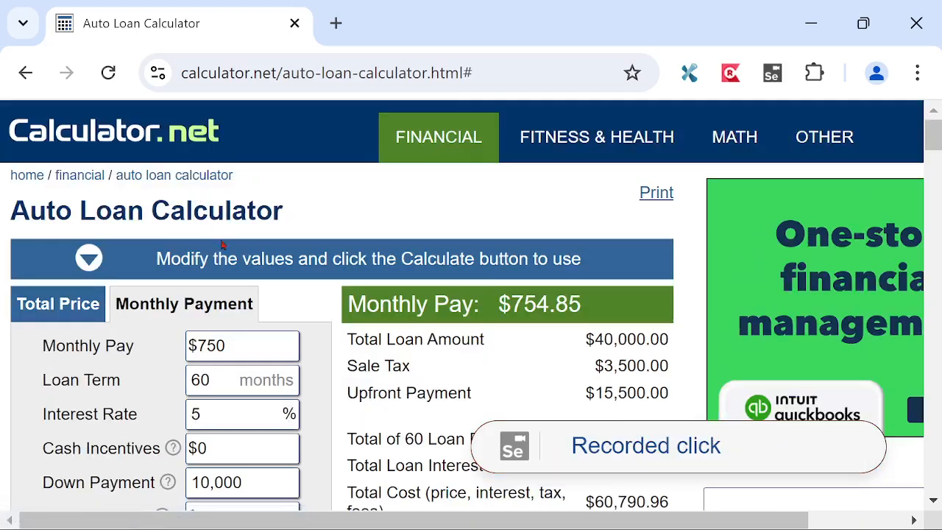
pyautogui.scroll(-3, 313, 298)
pyautogui.scroll(-3, 313, 297)
pyautogui.scroll(3, 313, 298)
pyautogui.scroll(2, 314, 298)
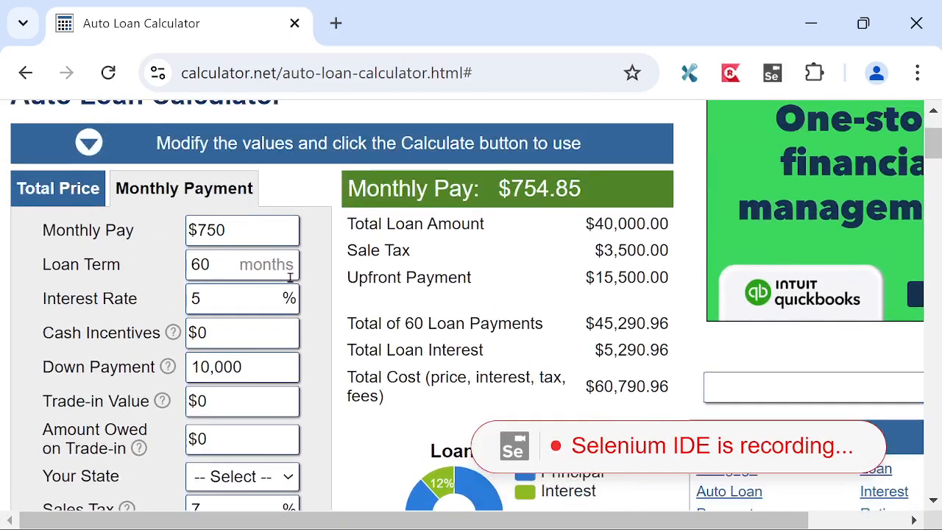
pyautogui.click(57, 193)
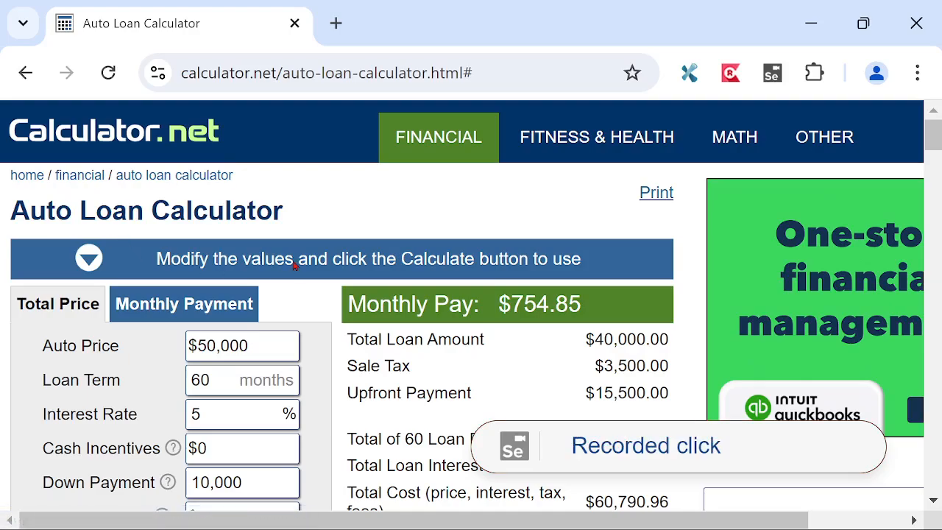
# Set the auto price to $75,000, the loan term to 50 months and the interest rate to 6.5%
pyautogui.scroll(-3, 294, 265)
pyautogui.scroll(2, 293, 266)
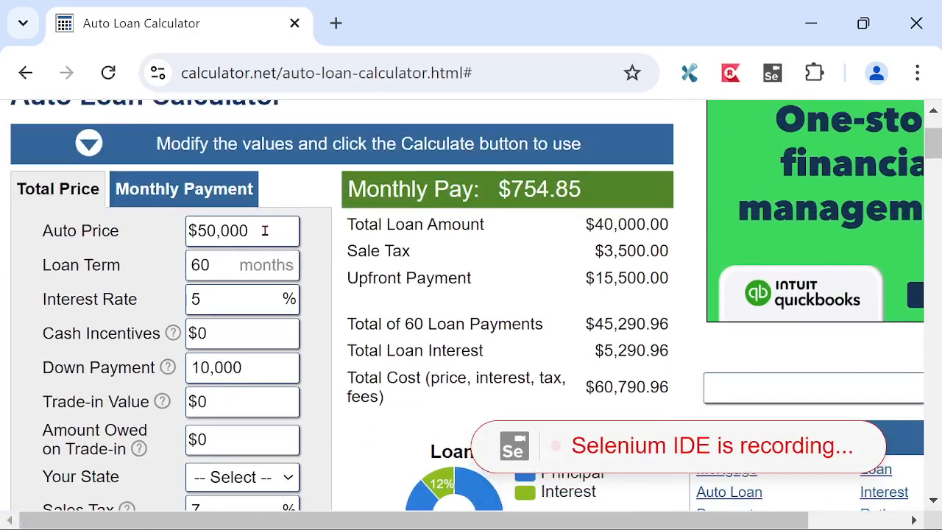
pyautogui.moveTo(267, 232); pyautogui.dragTo(184, 239)
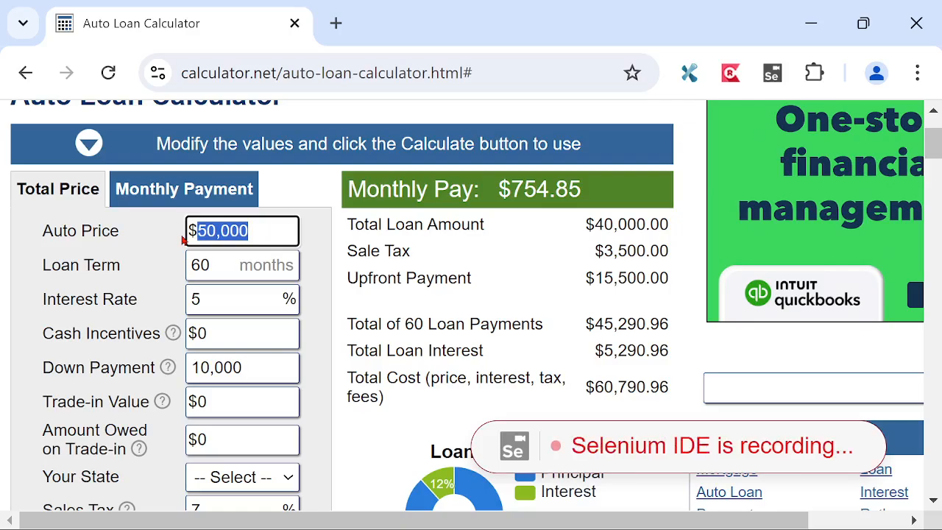
pyautogui.write('75000')
pyautogui.moveTo(233, 264); pyautogui.dragTo(182, 268)
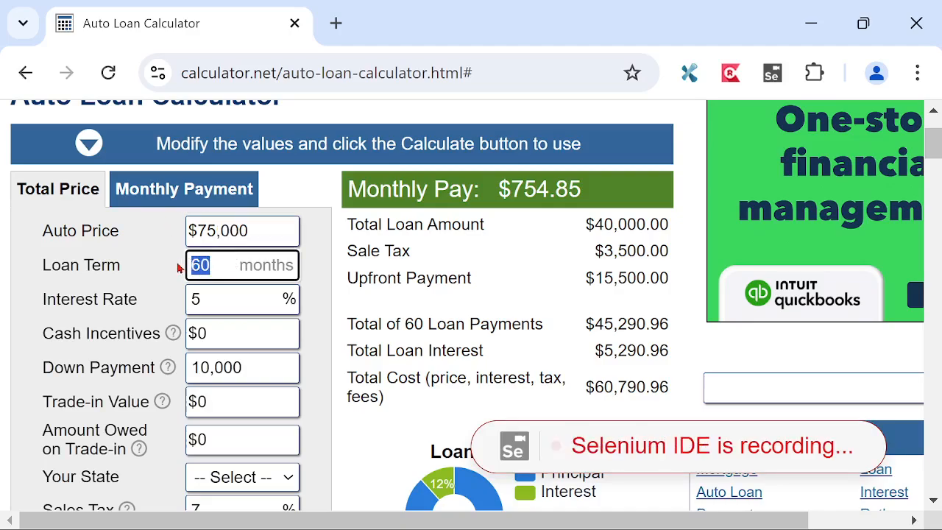
pyautogui.write('5')
pyautogui.moveTo(217, 299); pyautogui.dragTo(170, 303)
pyautogui.write('6.')
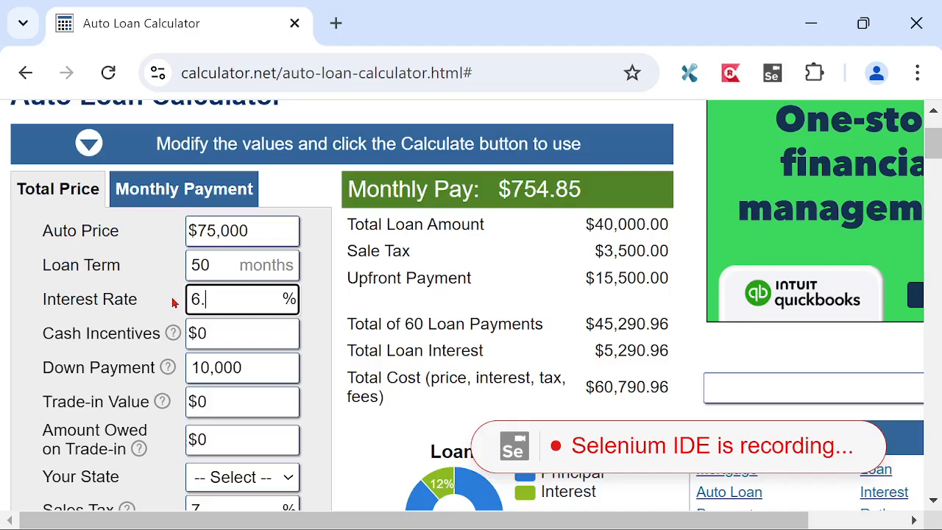
pyautogui.write('5')
# Set the cash incentives to $2,000 and the down payment to 15,000
pyautogui.scroll(-2, 151, 289)
pyautogui.click(209, 218)
pyautogui.moveTo(223, 218); pyautogui.dragTo(193, 218)
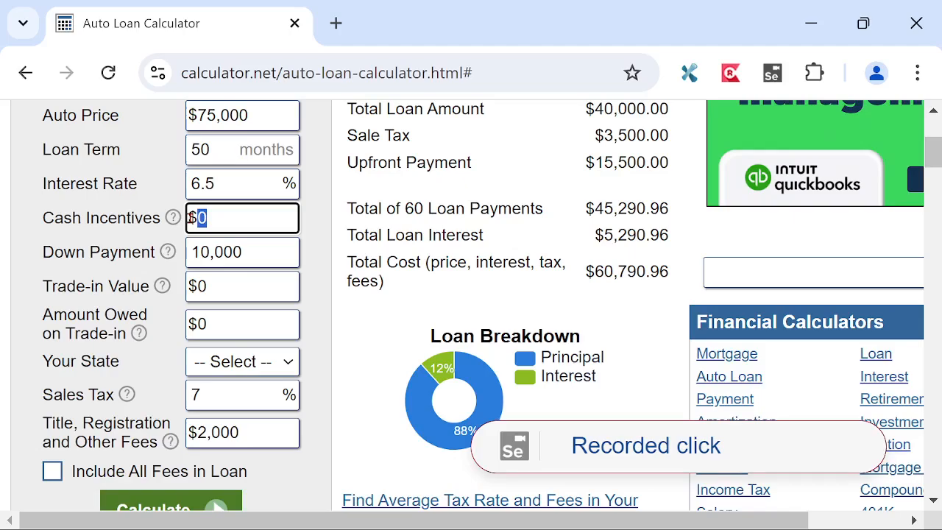
pyautogui.write('200')
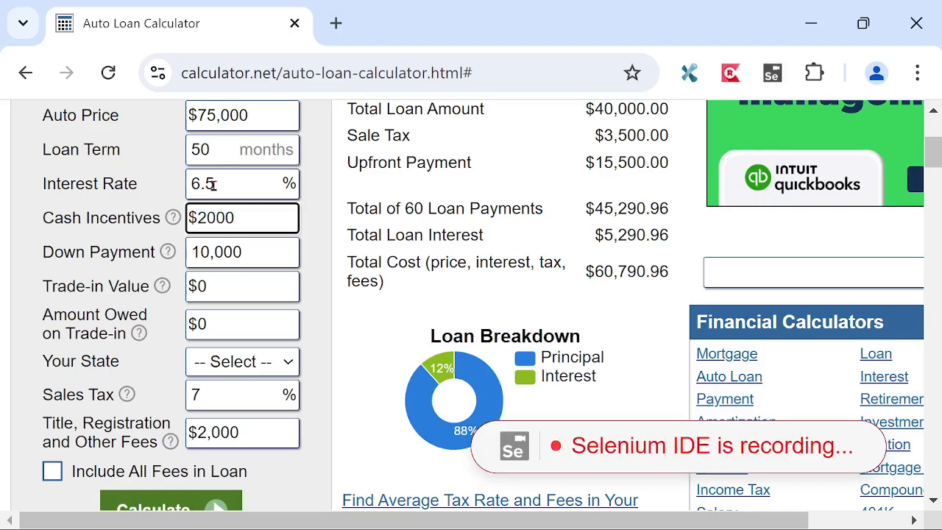
pyautogui.moveTo(252, 252); pyautogui.dragTo(194, 251)
pyautogui.write('15000')
# Set the trade-in value to $1,000 and the amount owed on the trade-in to $500
pyautogui.moveTo(223, 293); pyautogui.dragTo(189, 284)
pyautogui.write('1000')
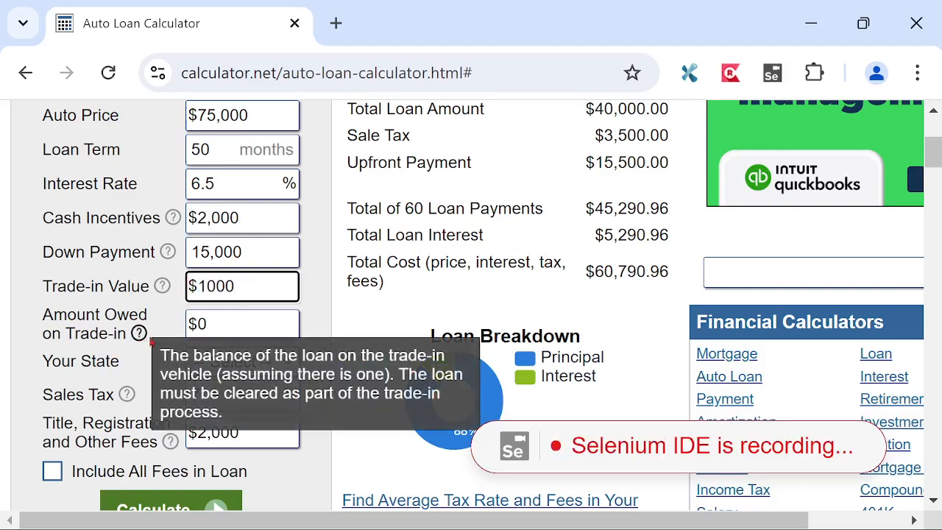
pyautogui.click(220, 324)
pyautogui.moveTo(207, 324); pyautogui.dragTo(189, 324)
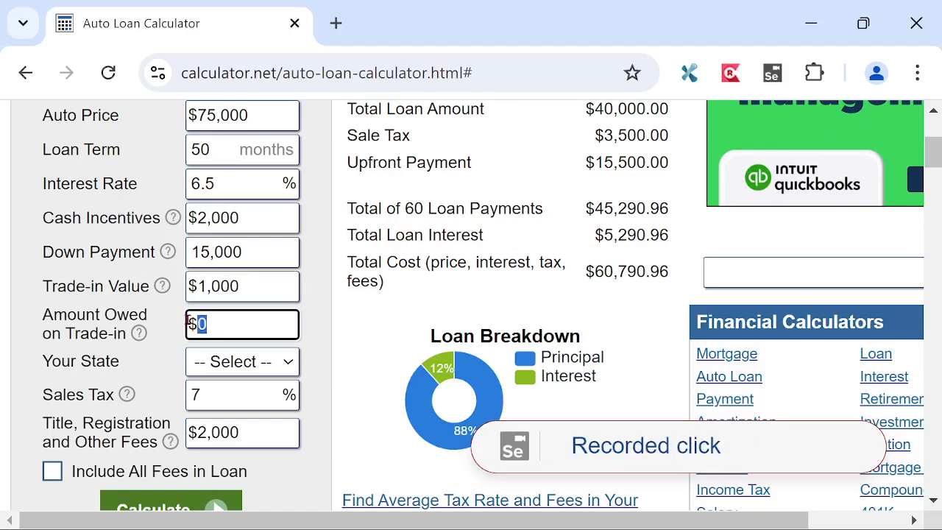
pyautogui.write('500')
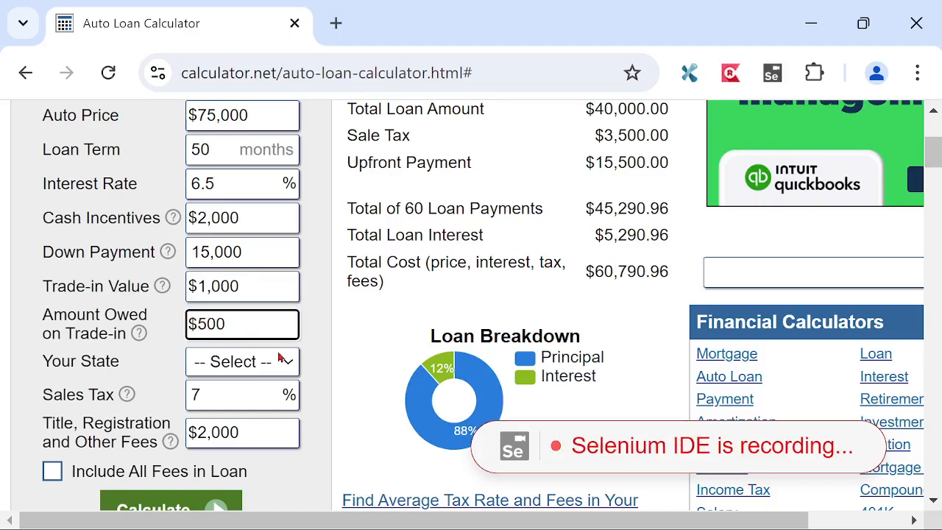
# Choose Florida as the state and include all fees in the loan
pyautogui.click(289, 361)
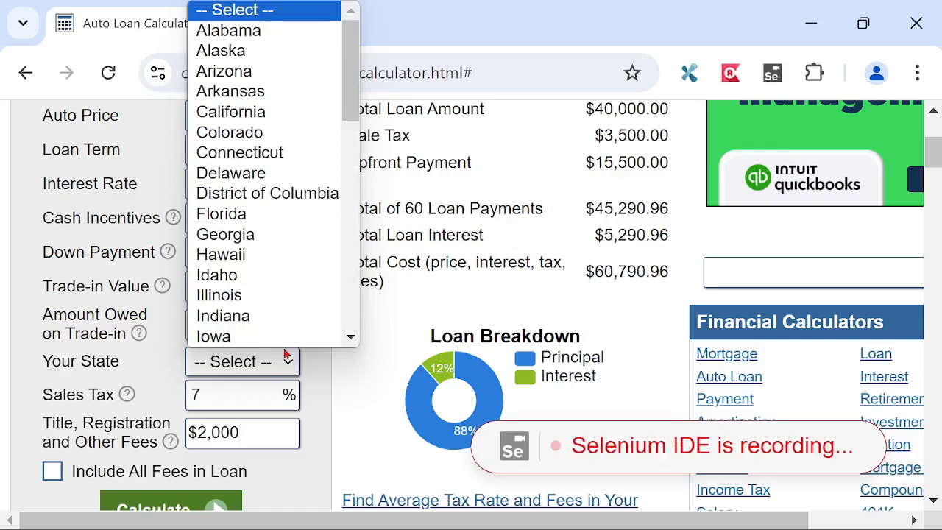
pyautogui.click(236, 193)
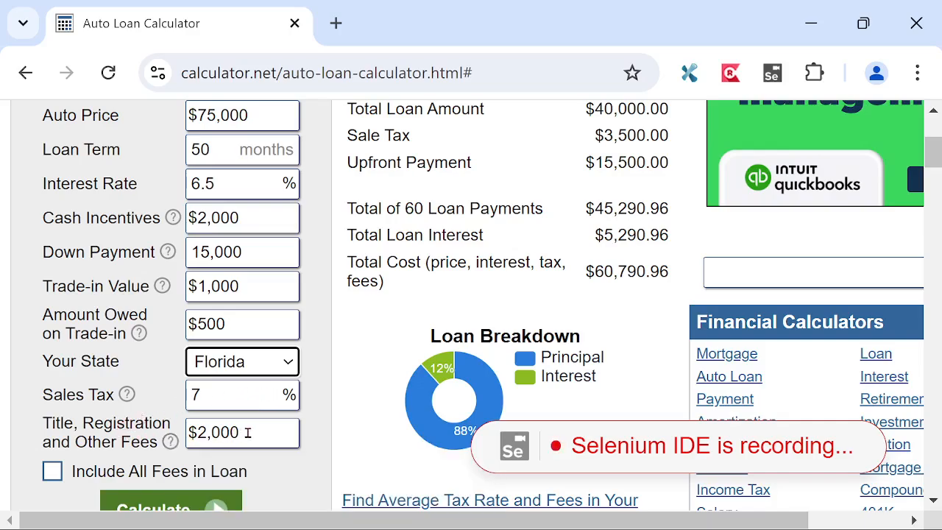
pyautogui.scroll(-2, 247, 427)
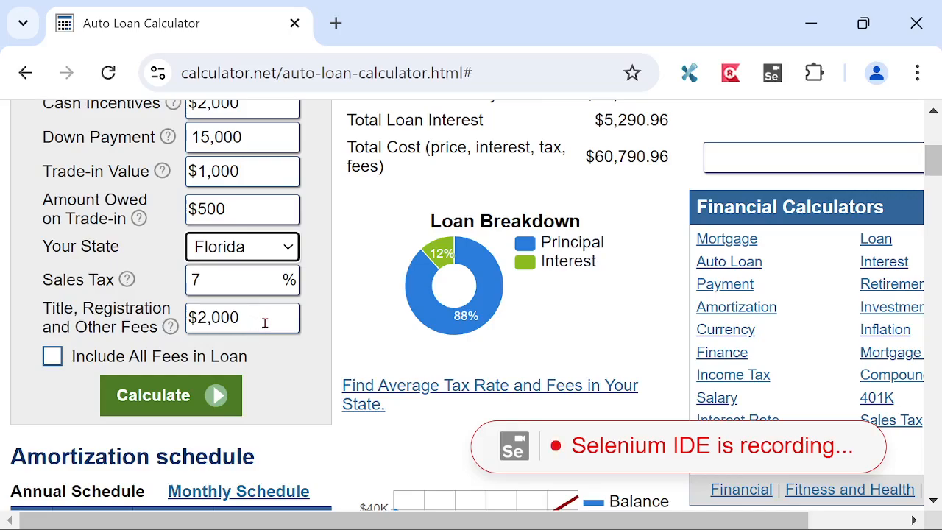
pyautogui.click(53, 360)
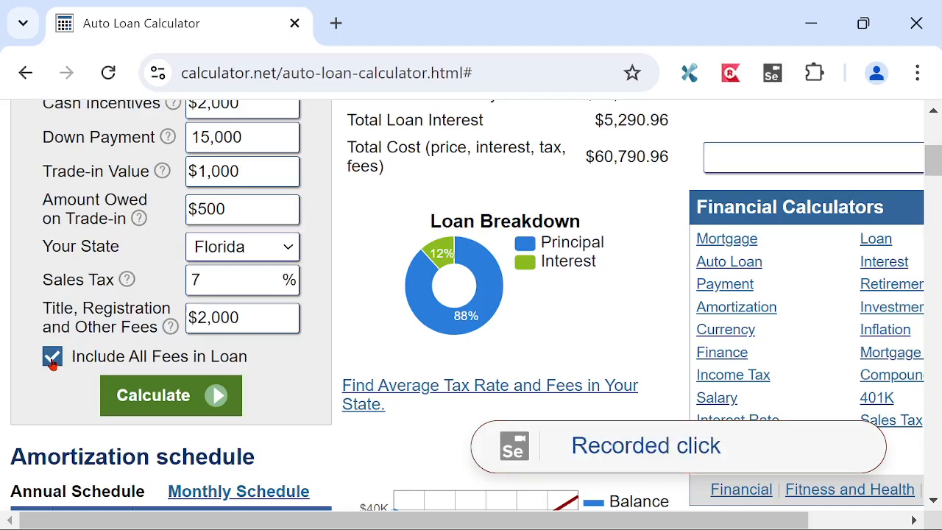
# Check the entered auto loan values and calculate the loan
pyautogui.scroll(1, 321, 341)
pyautogui.scroll(3, 321, 342)
pyautogui.scroll(-3, 322, 341)
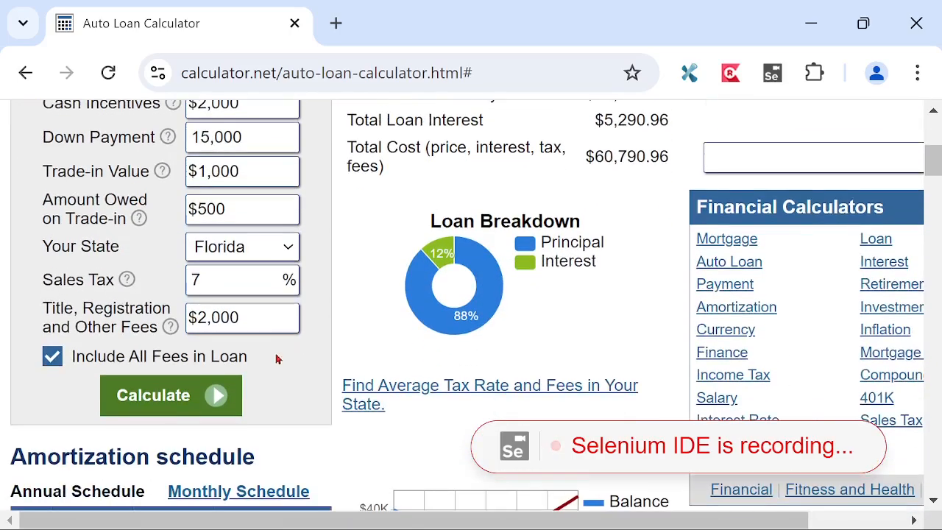
pyautogui.click(156, 396)
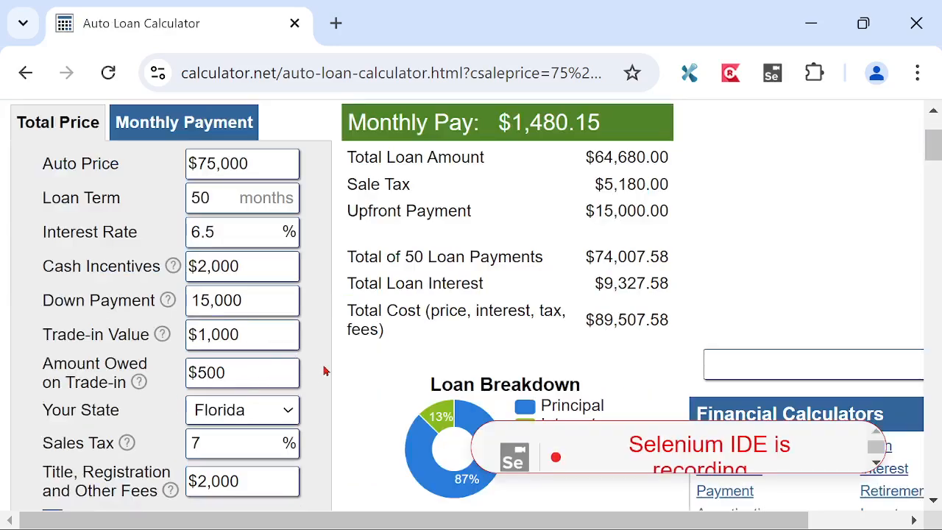
# Switch to Selenium IDE, stop the recording and review the recorded commands of the DEMO AUTO TEST CASE
pyautogui.hotkey('alt', 'Tab')
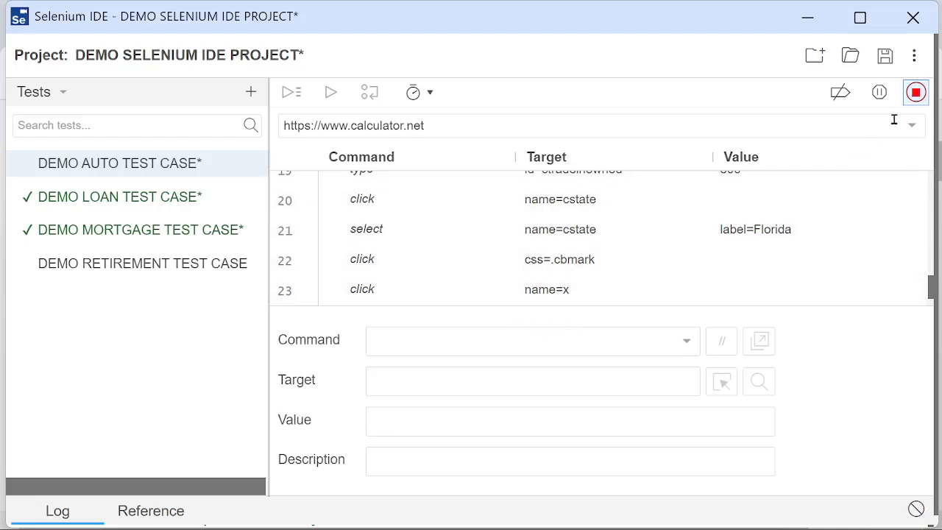
pyautogui.click(916, 94)
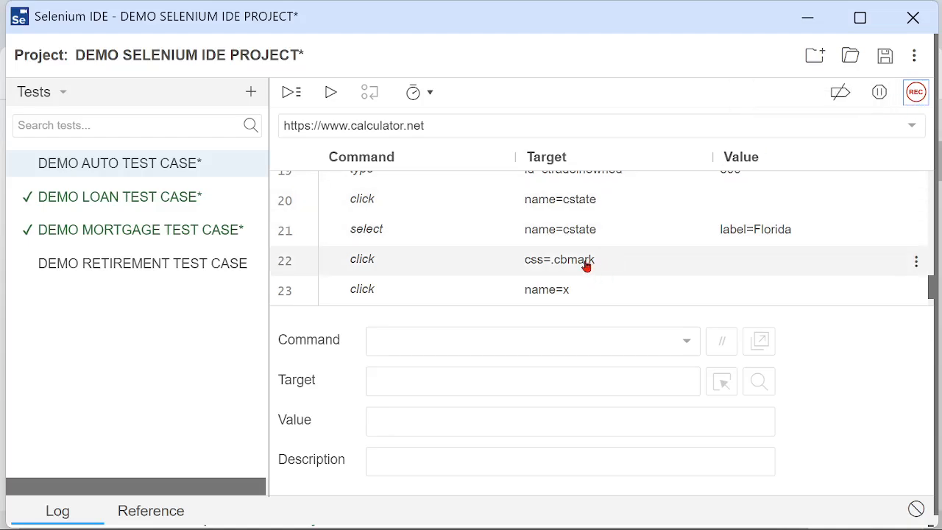
pyautogui.scroll(8, 586, 267)
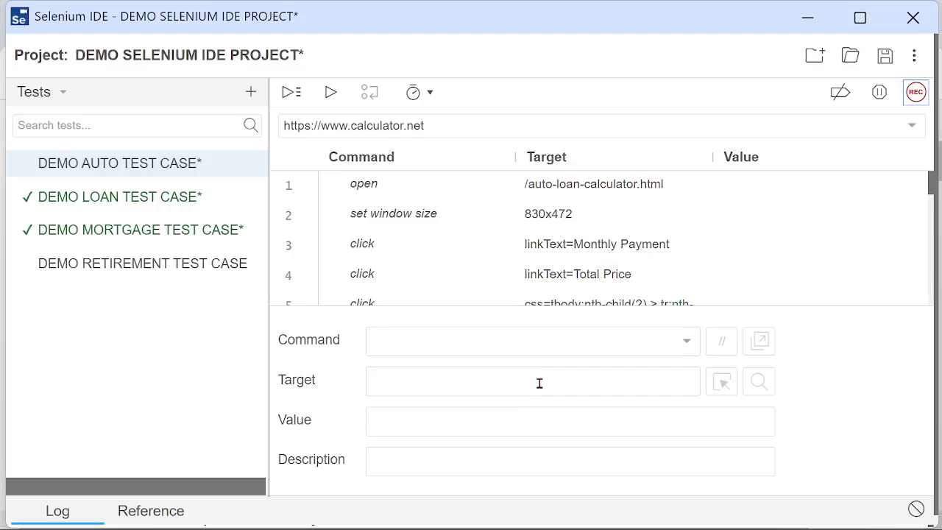
pyautogui.click(557, 66)
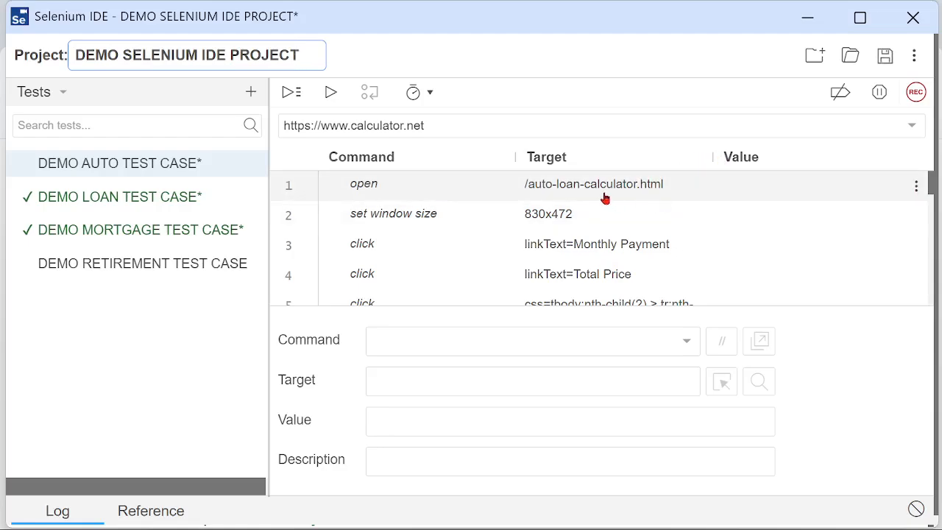
pyautogui.scroll(-10, 601, 190)
pyautogui.scroll(9, 586, 191)
pyautogui.scroll(1, 585, 187)
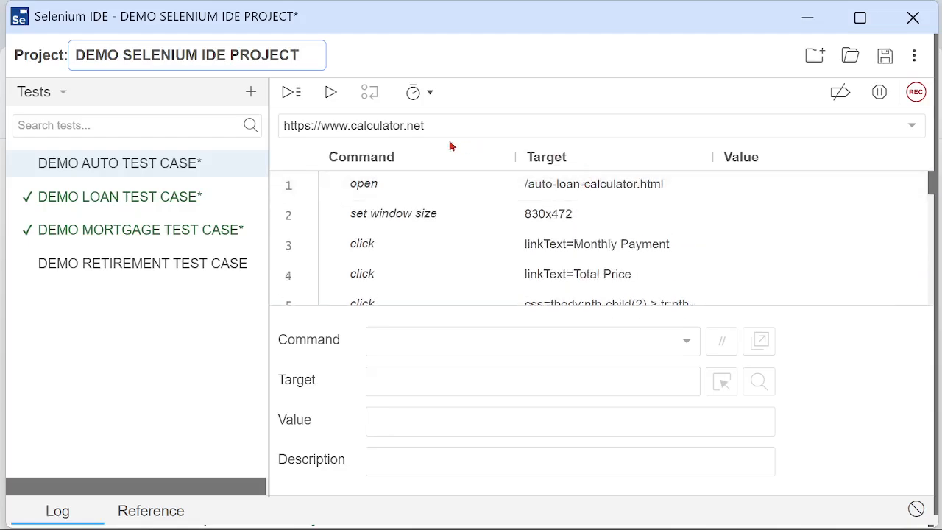
# Run the DEMO AUTO TEST CASE and review its executed commands
pyautogui.click(331, 94)
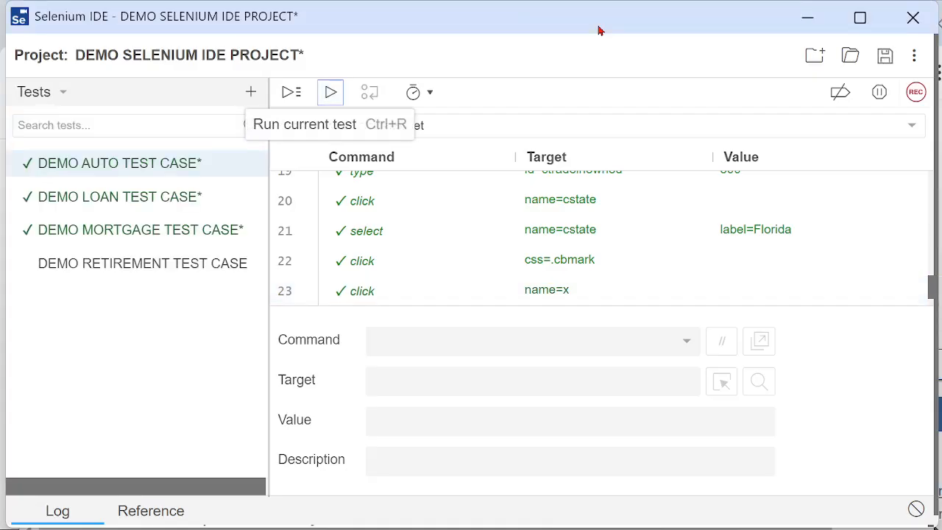
pyautogui.scroll(8, 500, 278)
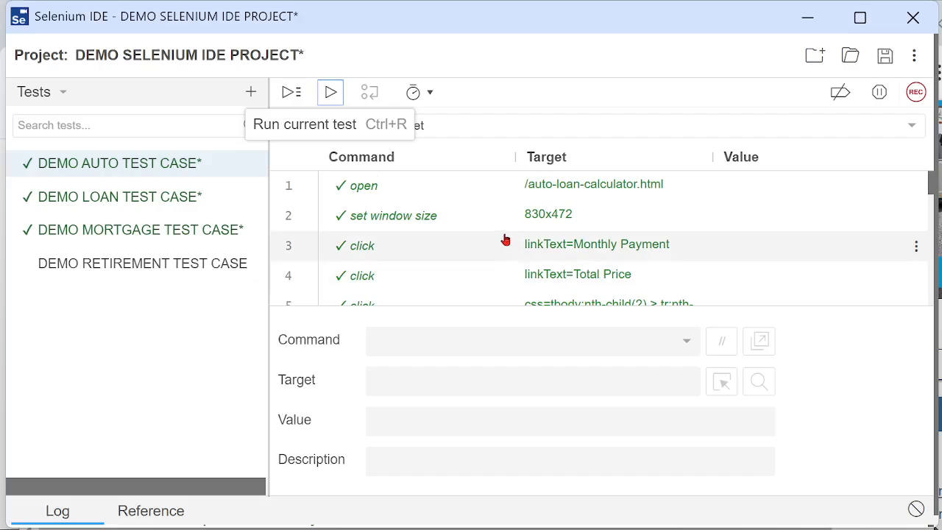
pyautogui.scroll(-6, 508, 235)
pyautogui.scroll(-3, 506, 236)
pyautogui.scroll(8, 505, 238)
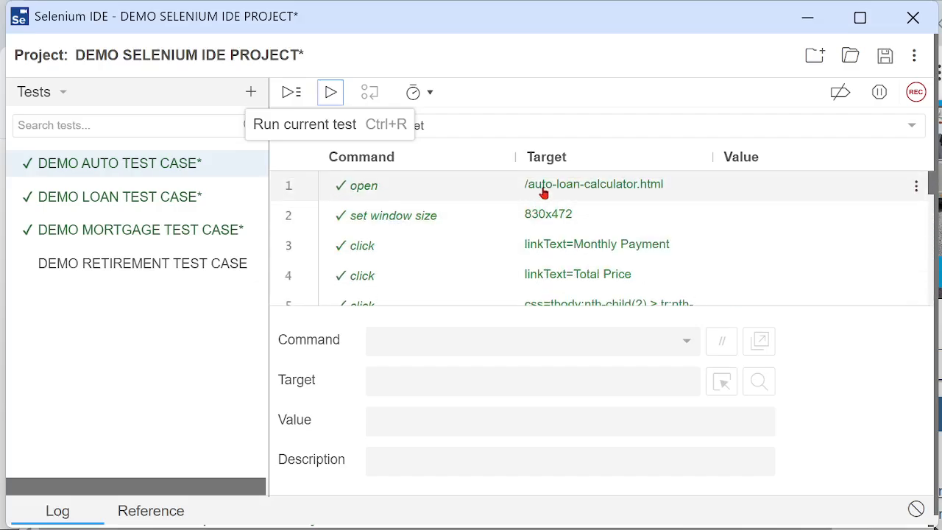
pyautogui.click(87, 266)
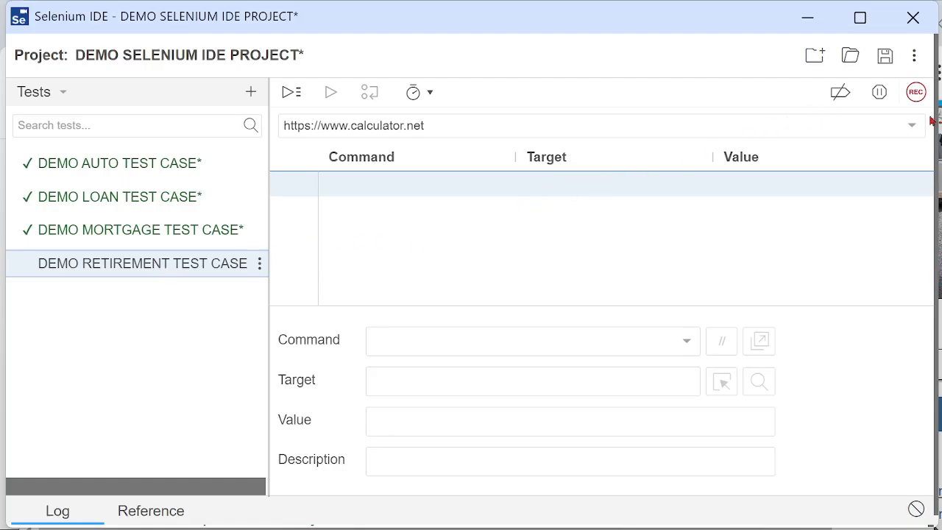
pyautogui.click(915, 95)
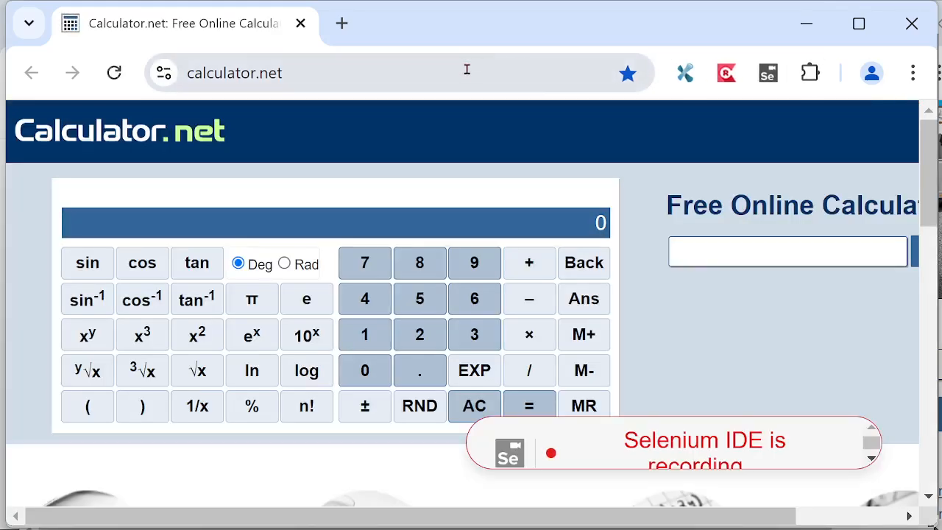
pyautogui.click(466, 72)
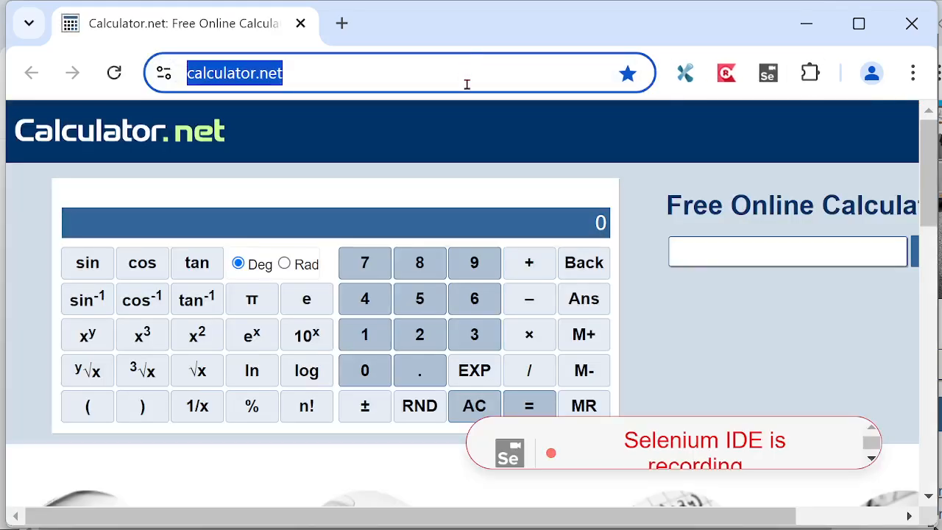
pyautogui.write('https://www.calculator.net/retirement-calculator.html')
pyautogui.press('Return')
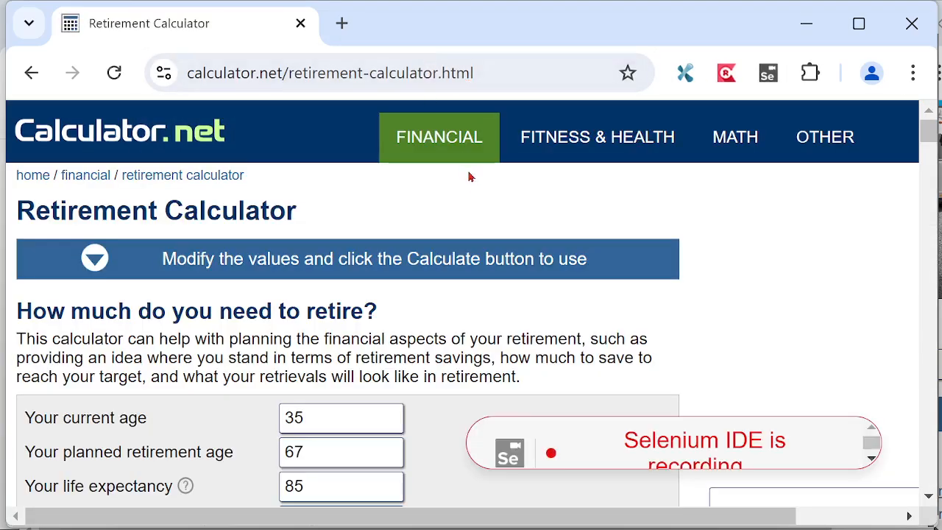
# Clear the retirement form and enter current age 45, planned retirement age 65, life expectancy 95 and pre-tax income $55000 per year
pyautogui.scroll(-6, 477, 195)
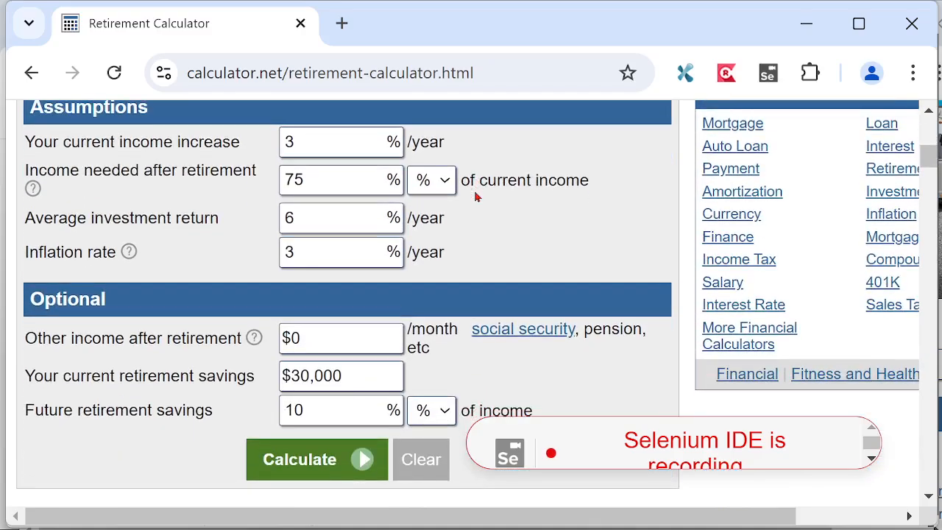
pyautogui.click(424, 459)
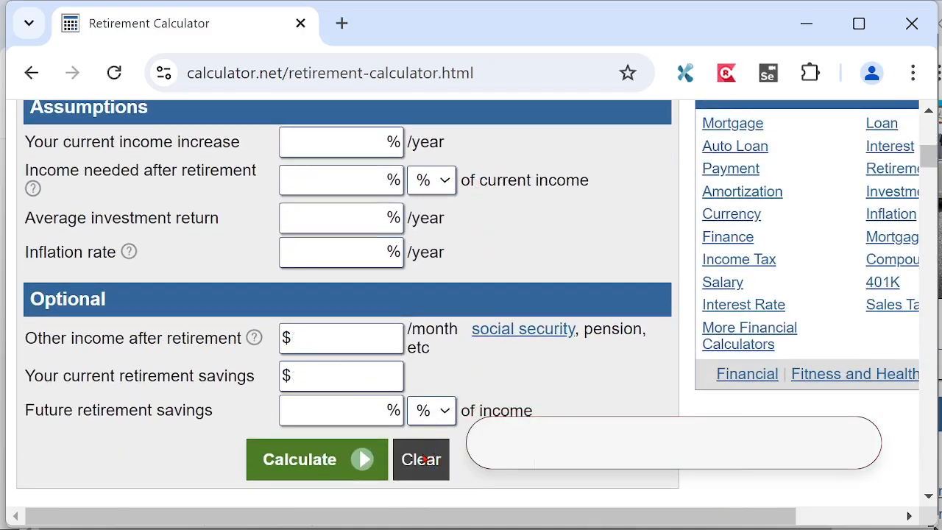
pyautogui.scroll(3, 548, 236)
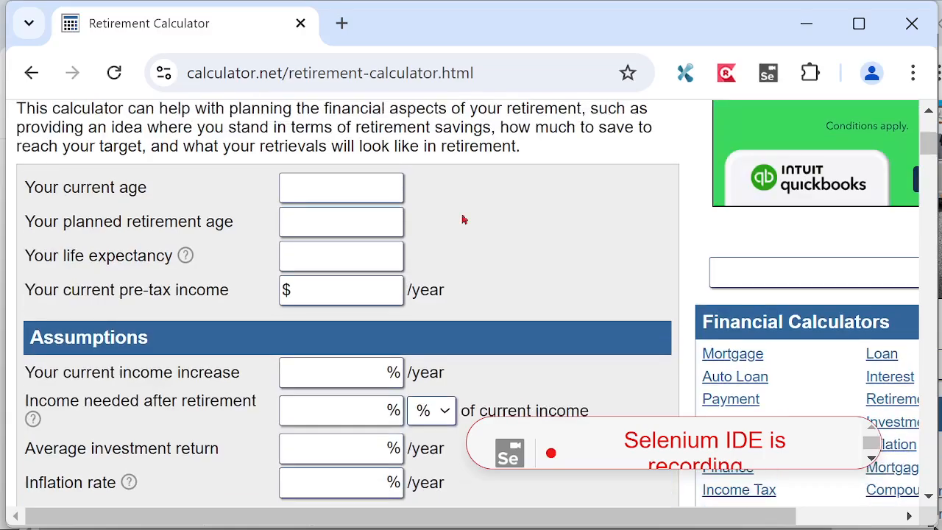
pyautogui.click(372, 192)
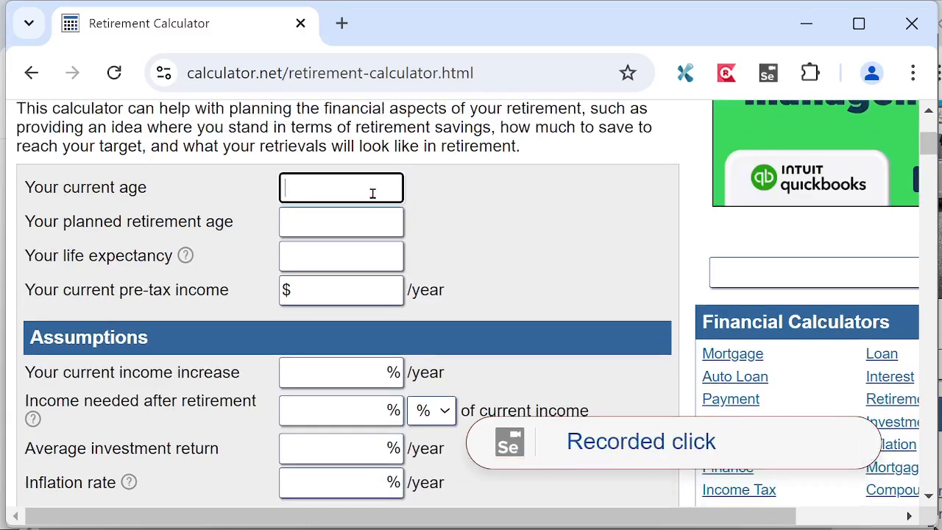
pyautogui.write('45')
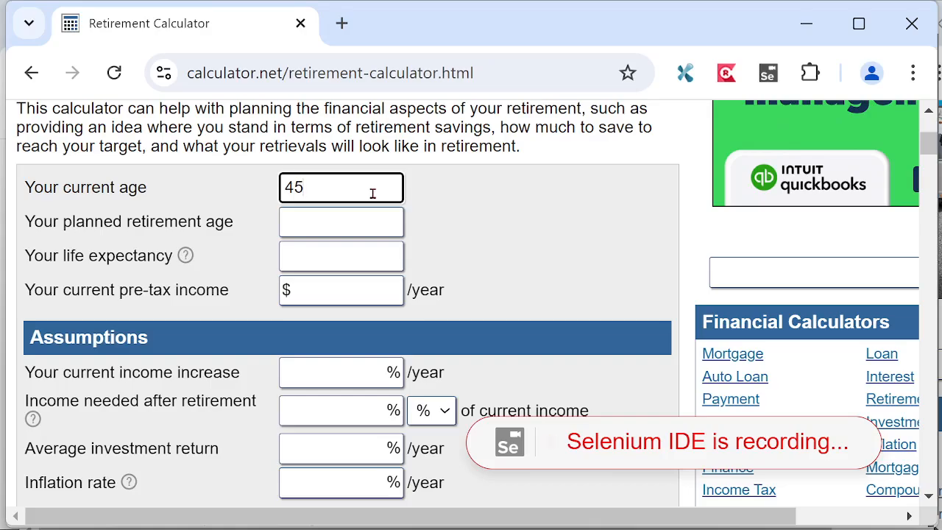
pyautogui.click(324, 224)
pyautogui.write('65')
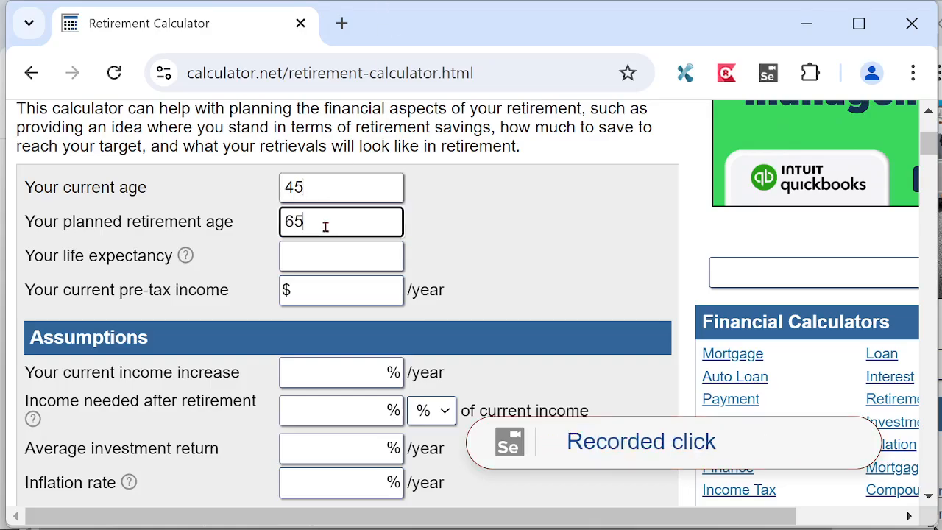
pyautogui.click(314, 258)
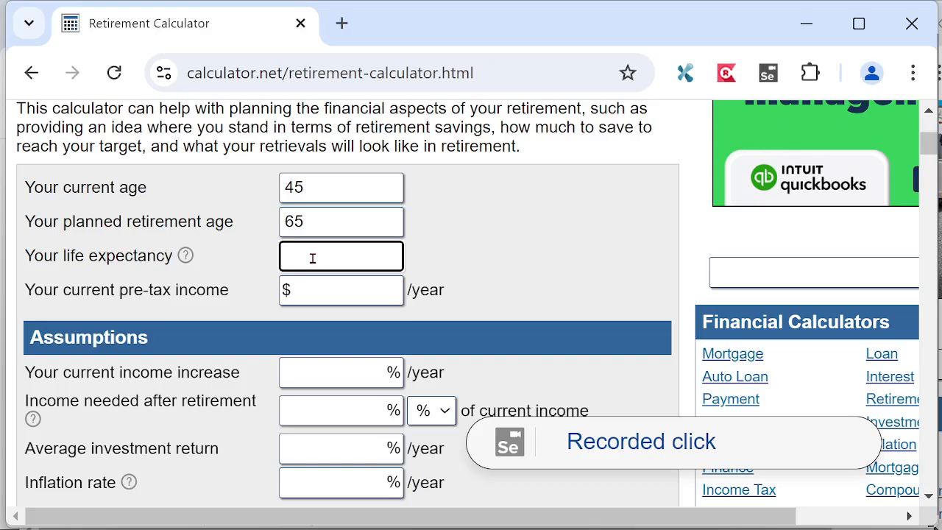
pyautogui.write('95')
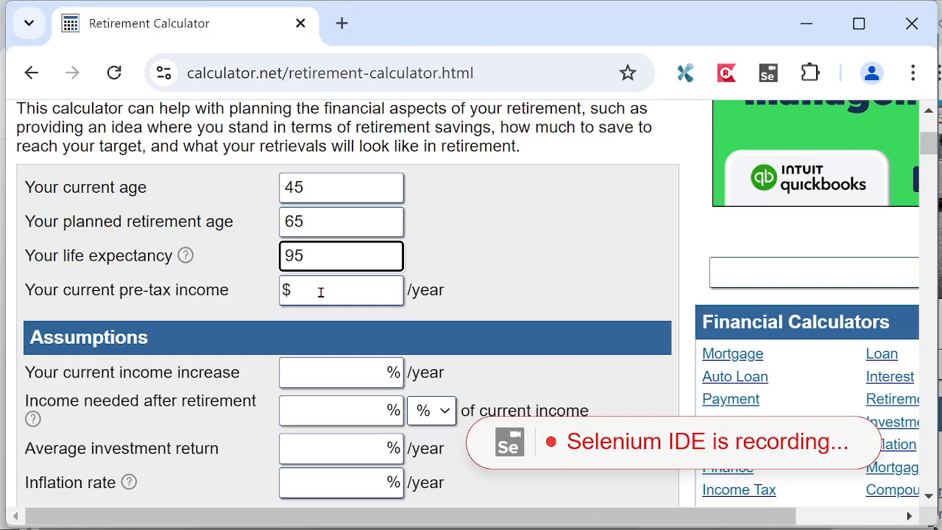
pyautogui.click(320, 293)
pyautogui.write('55000')
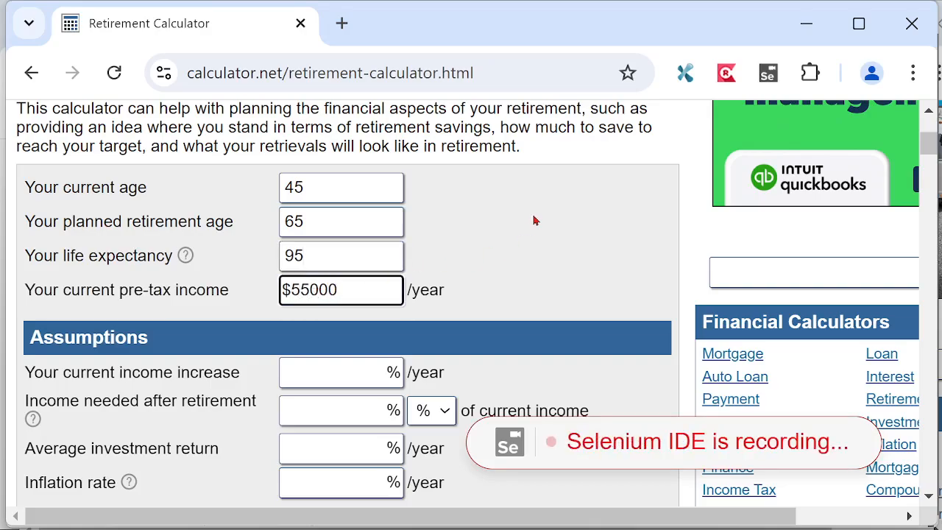
# Fill in the assumptions: income increase 2%, income needed after retirement $12000 per year, average investment return 1.5% and inflation rate 1.2%
pyautogui.scroll(-2, 535, 214)
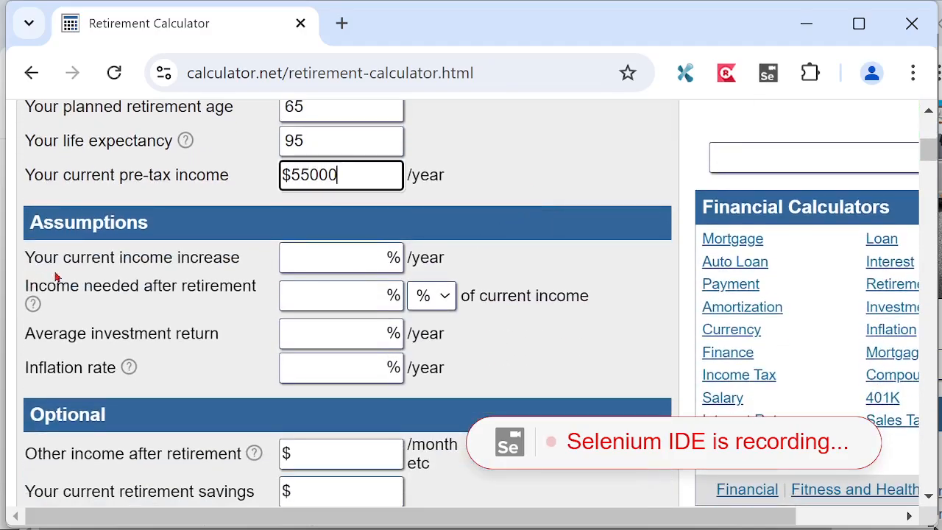
pyautogui.click(302, 257)
pyautogui.write('2')
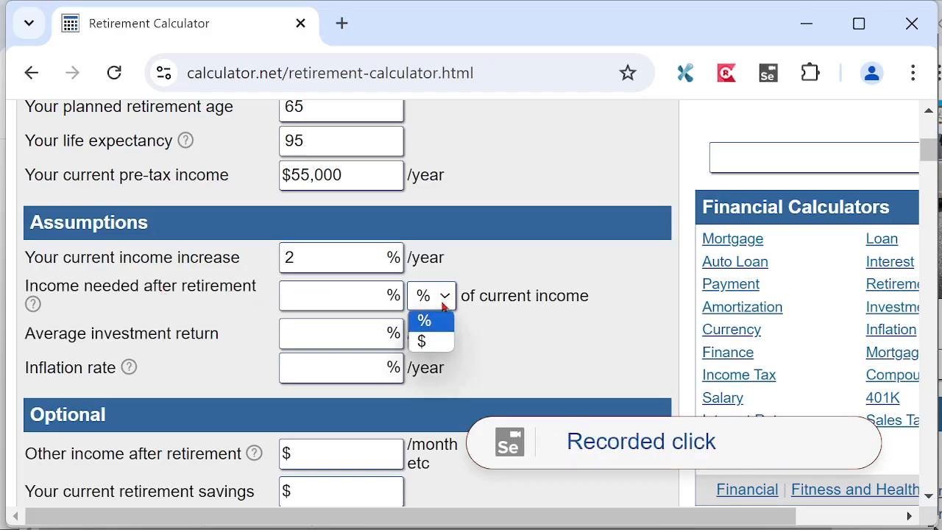
pyautogui.click(435, 342)
pyautogui.click(348, 297)
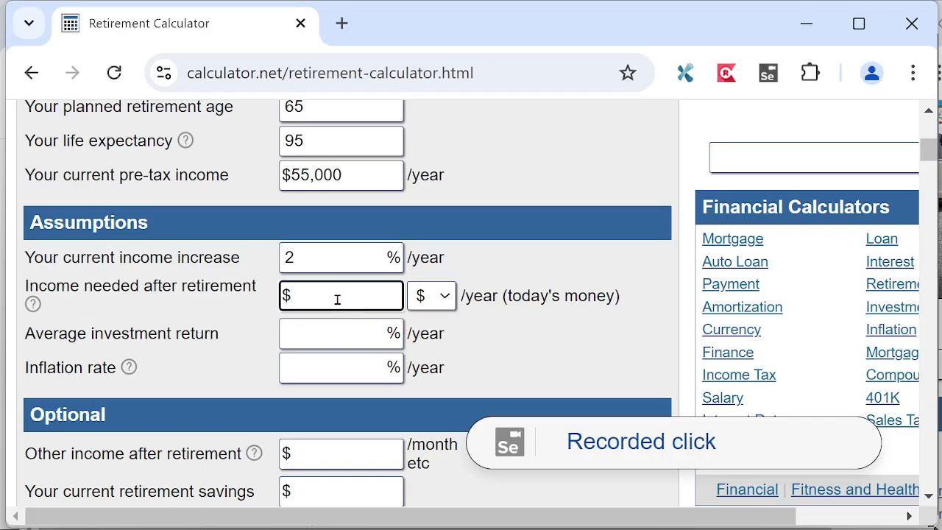
pyautogui.write('12000')
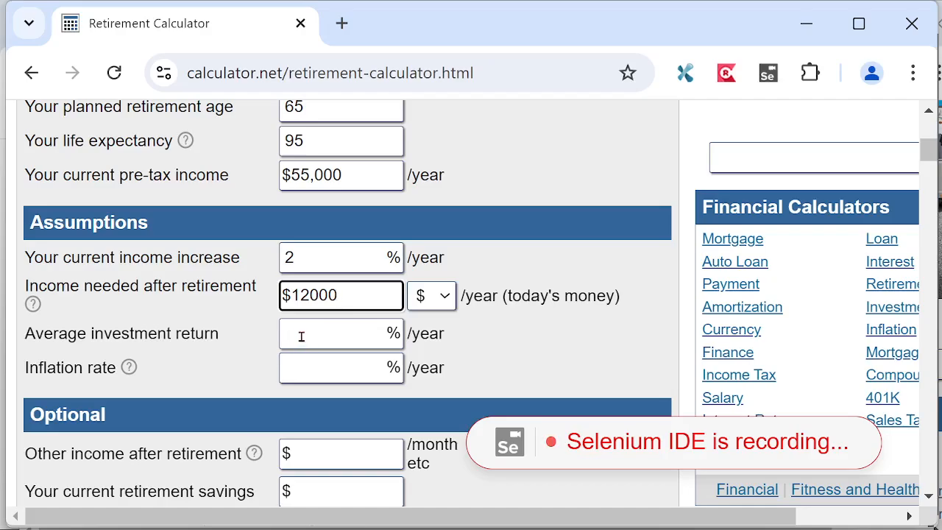
pyautogui.click(308, 329)
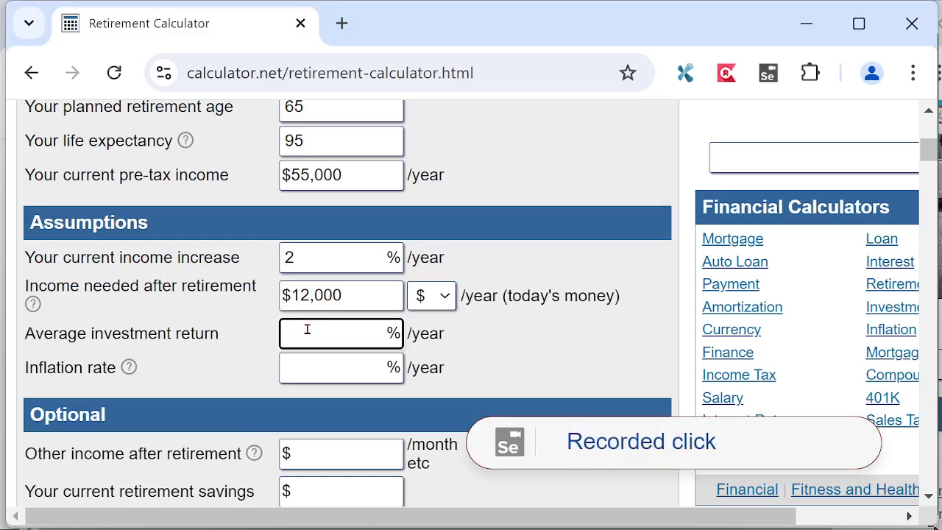
pyautogui.write('1.5')
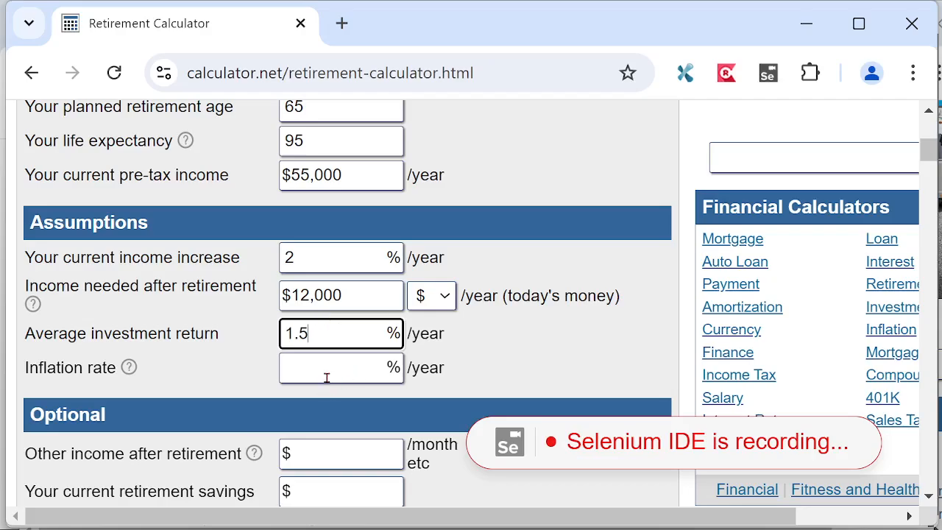
pyautogui.click(324, 369)
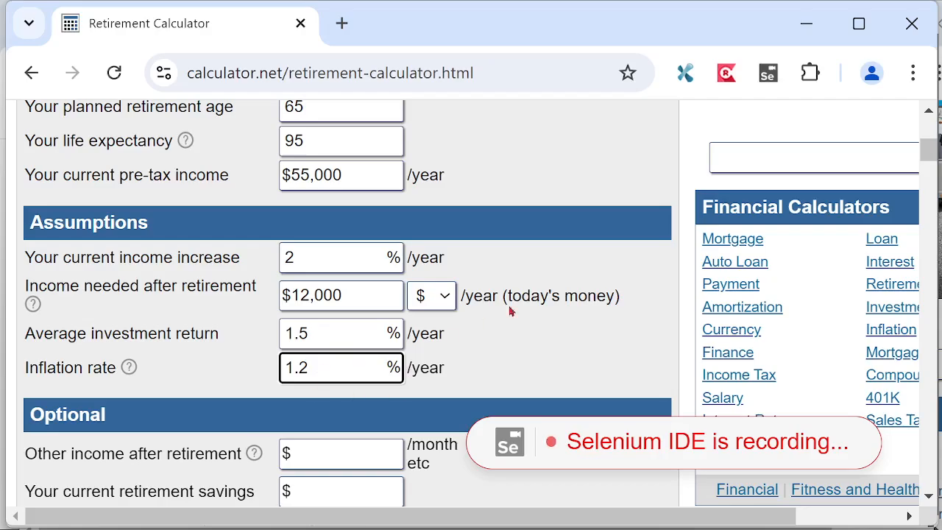
# Fill in the optional values: other income $700 per month, current retirement savings $30000 and future retirement savings $25000 per year
pyautogui.scroll(-3, 560, 287)
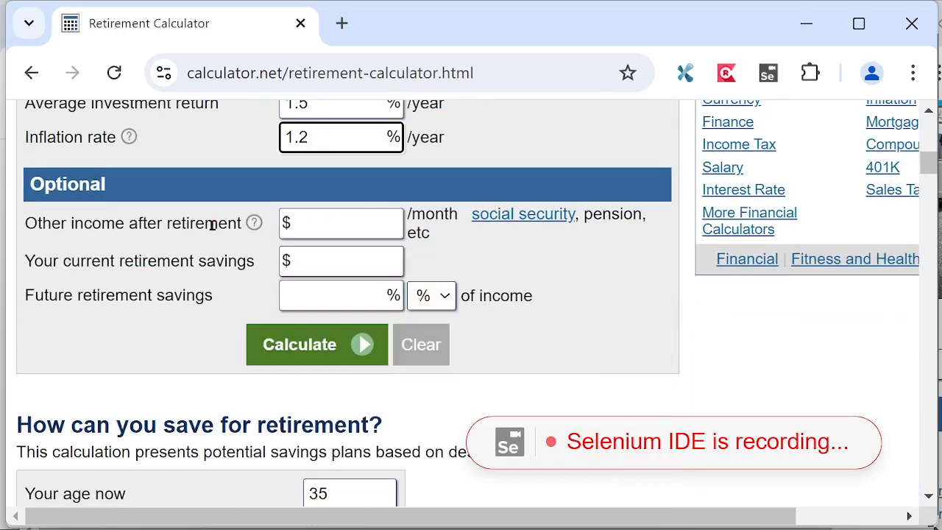
pyautogui.click(329, 221)
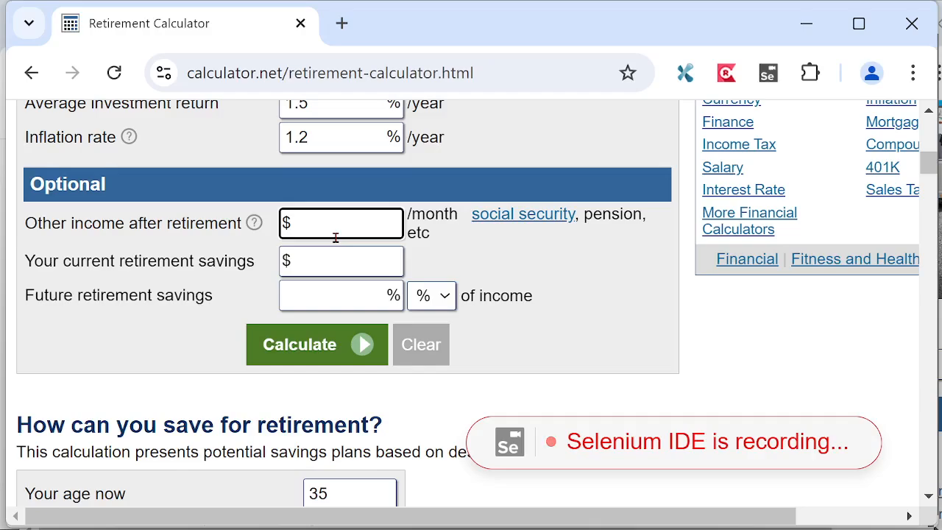
pyautogui.write('7000')
pyautogui.click(337, 260)
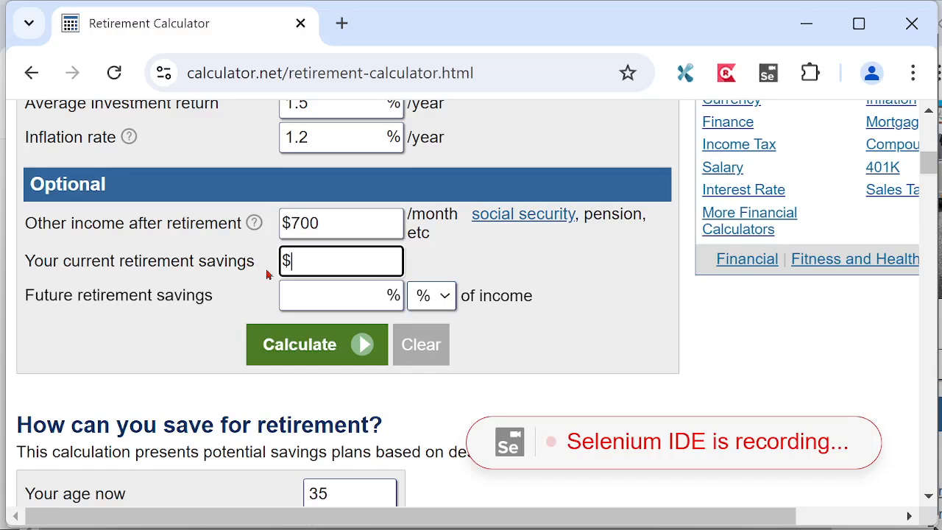
pyautogui.write('30000')
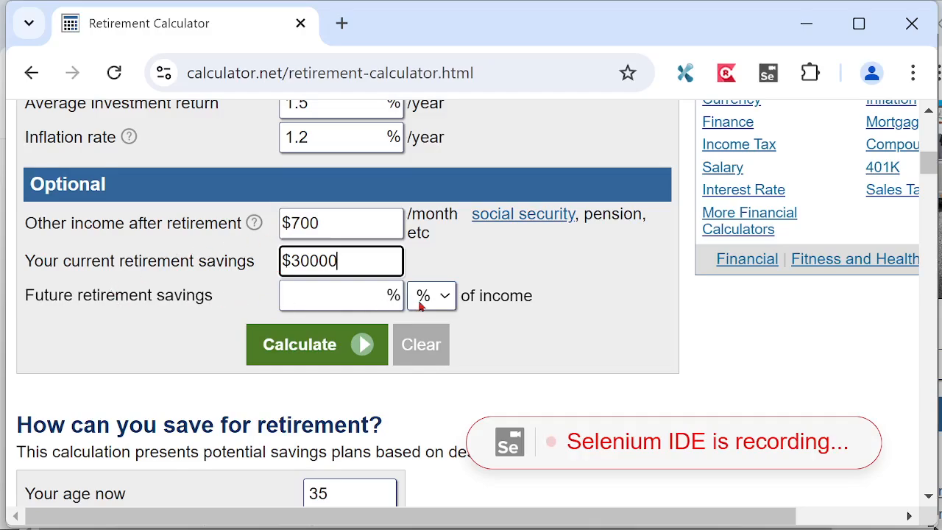
pyautogui.click(446, 296)
pyautogui.click(447, 337)
pyautogui.click(363, 294)
pyautogui.write('25000')
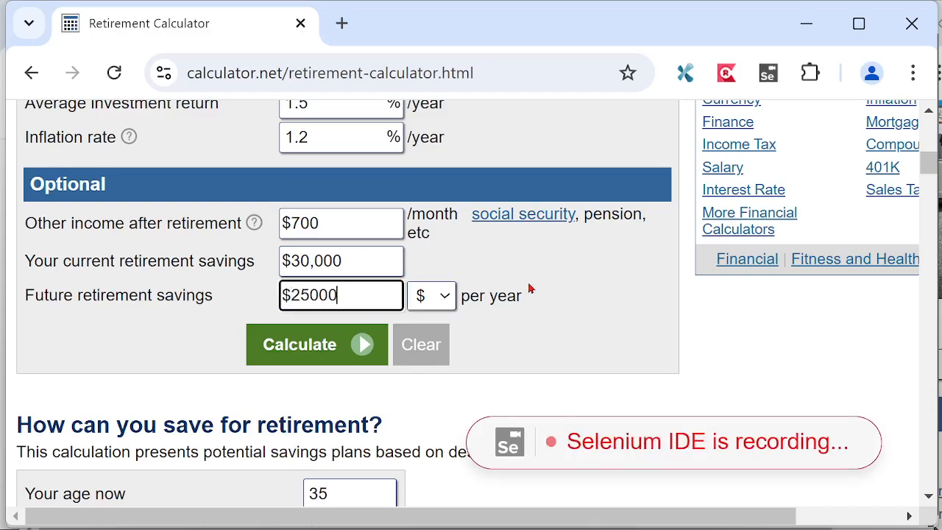
# Calculate the retirement plan and review the result
pyautogui.click(298, 352)
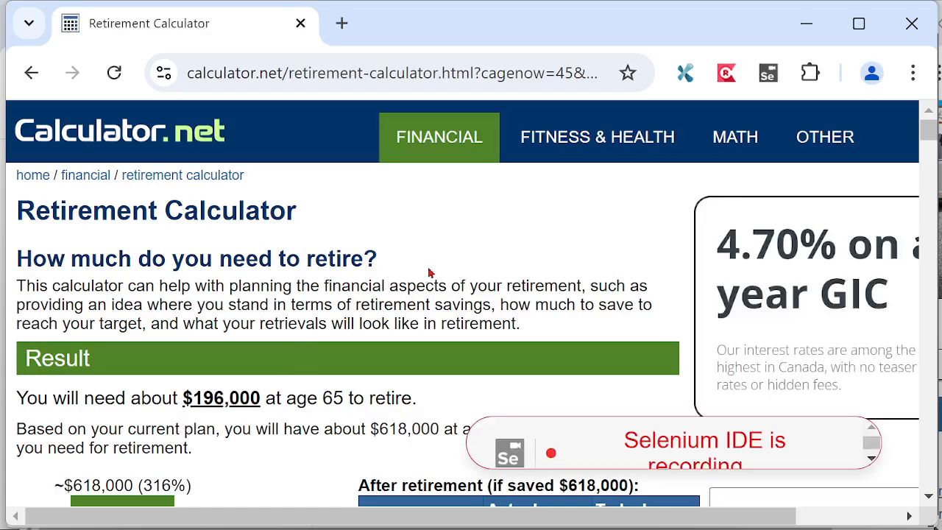
pyautogui.scroll(-2, 488, 258)
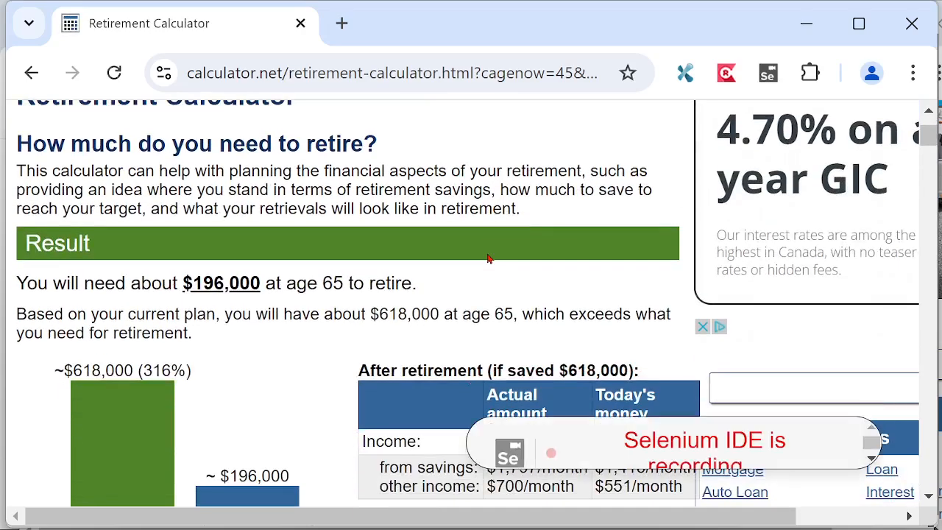
pyautogui.scroll(2, 464, 280)
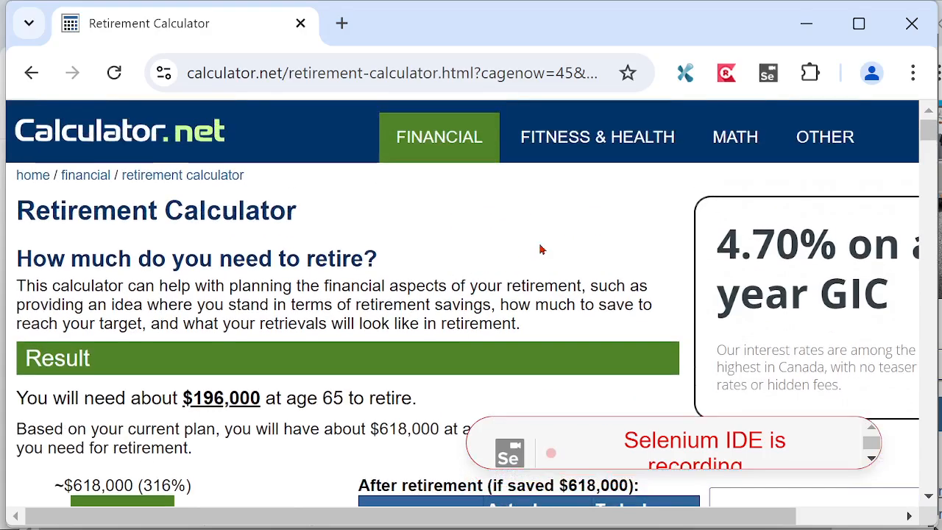
# Switch to Selenium IDE, stop the recording and review the recorded commands of the DEMO RETIREMENT TEST CASE
pyautogui.hotkey('alt', 'Tab')
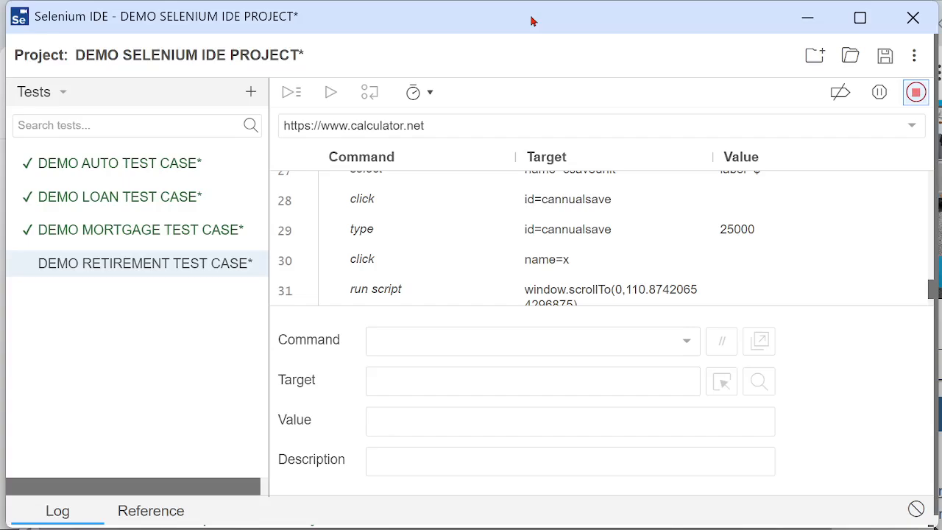
pyautogui.click(915, 94)
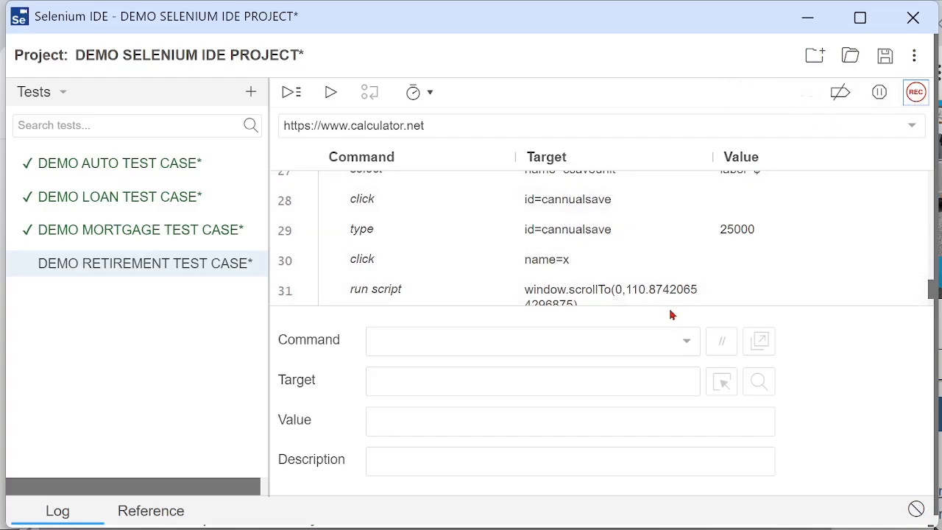
pyautogui.scroll(10, 521, 229)
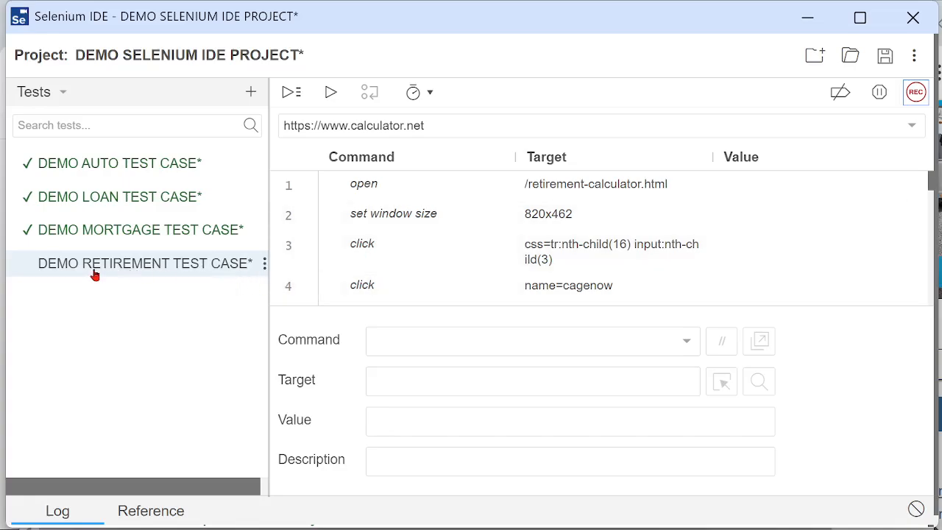
# Add DEMO AUTO TEST CASE and DEMO RETIREMENT TEST CASE to the DEMO EXTRA TEST SUITE and check its contents
pyautogui.click(64, 95)
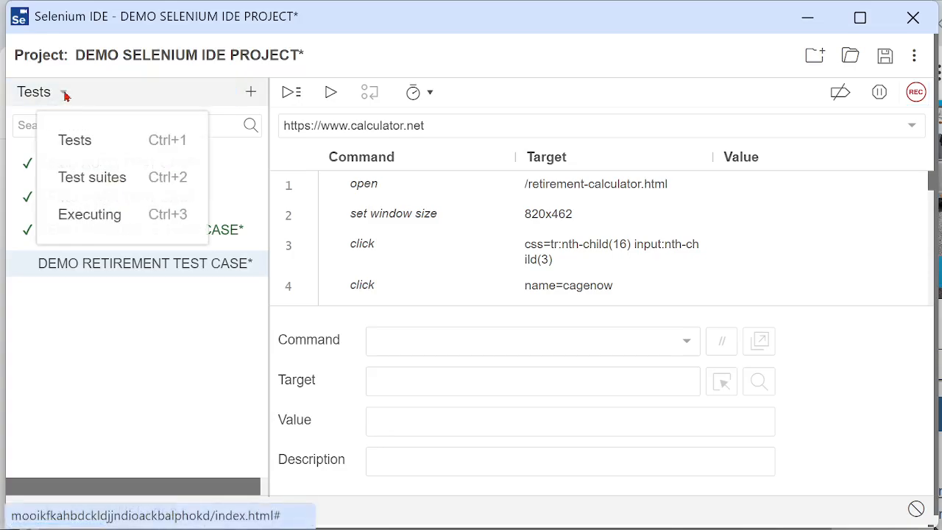
pyautogui.click(81, 182)
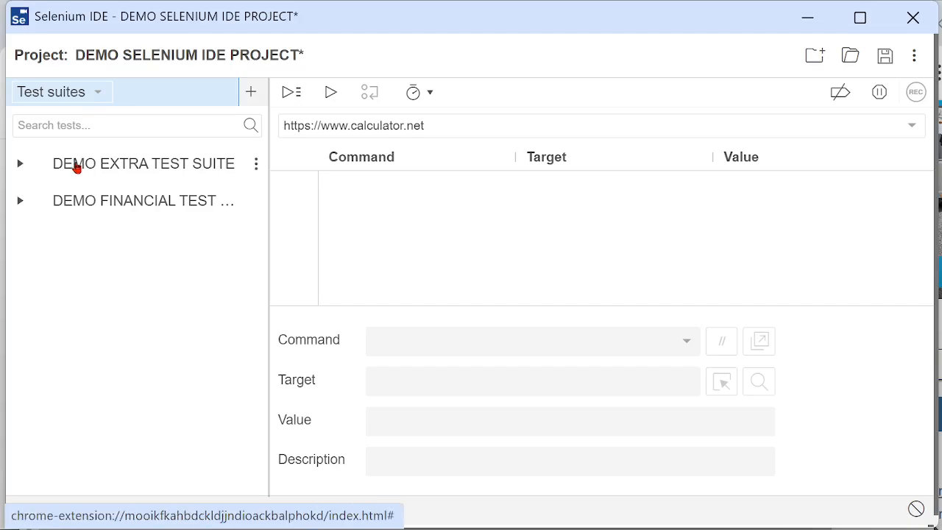
pyautogui.click(256, 167)
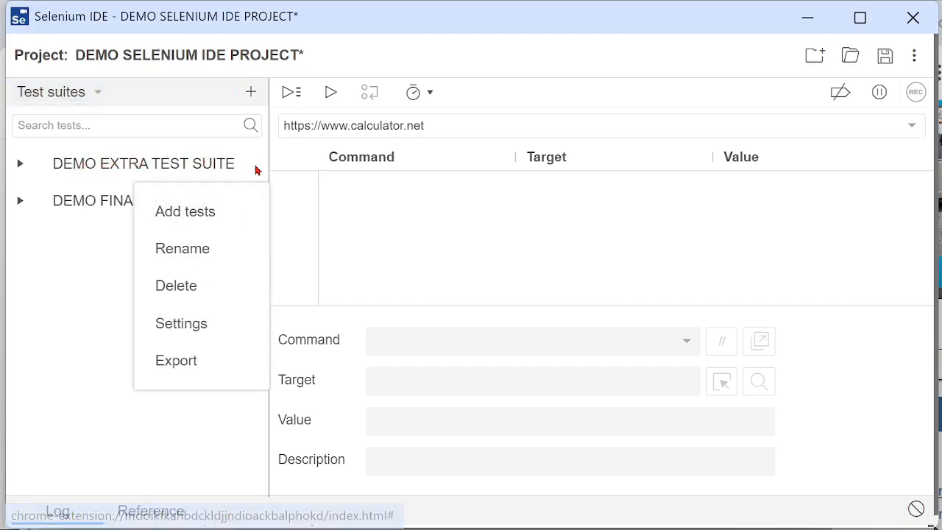
pyautogui.click(208, 215)
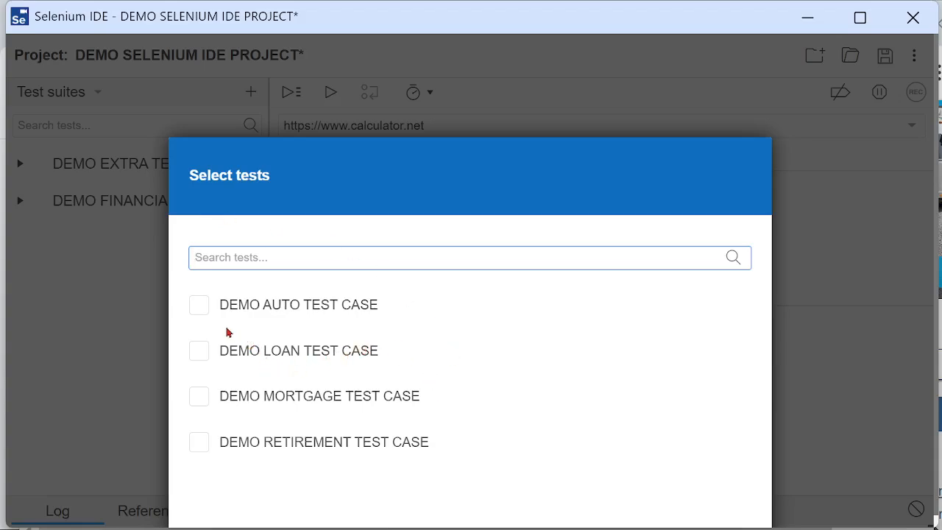
pyautogui.click(205, 313)
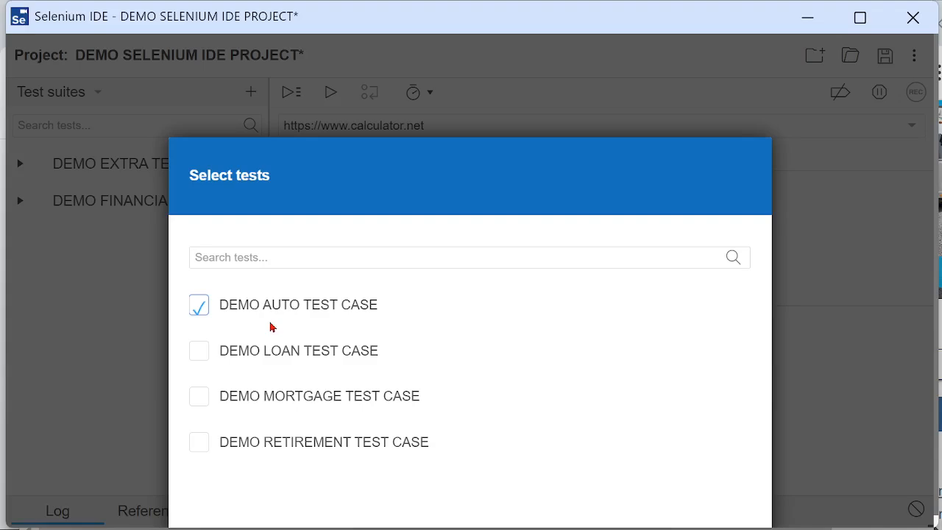
pyautogui.click(203, 448)
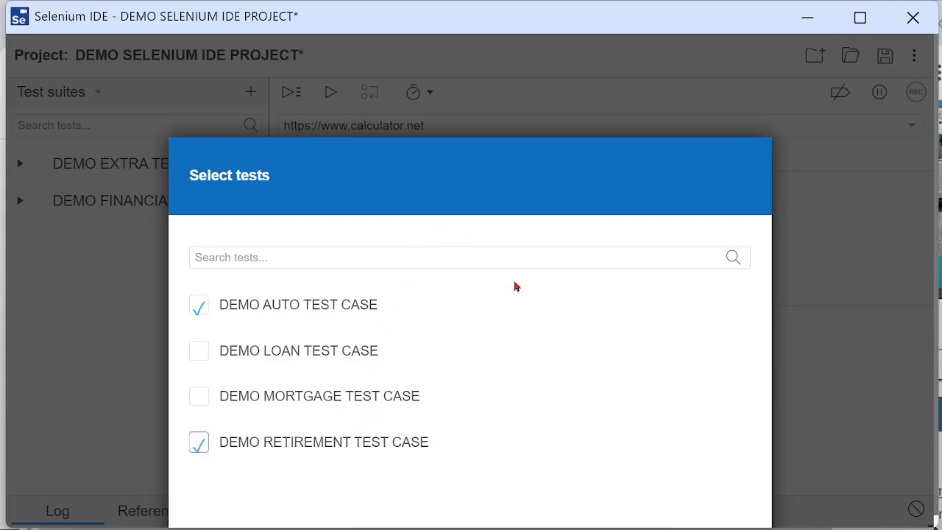
pyautogui.press('Return')
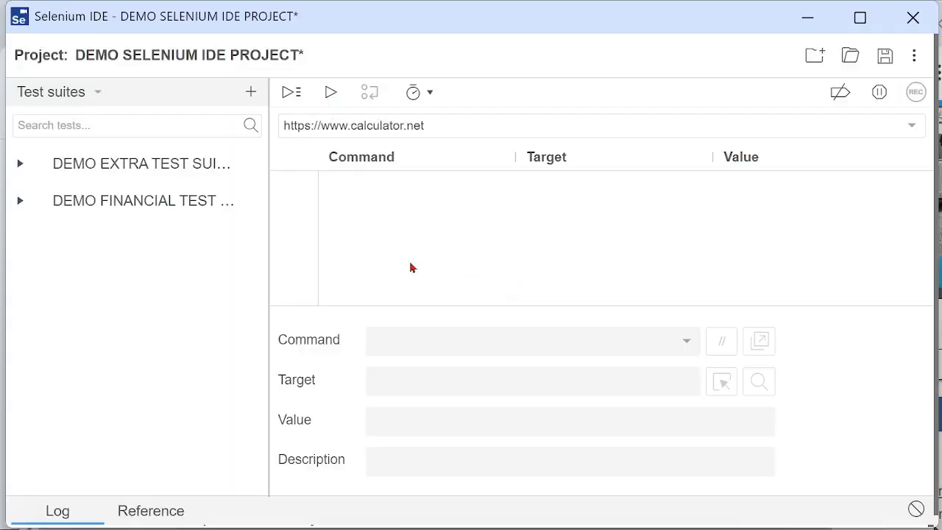
pyautogui.click(20, 164)
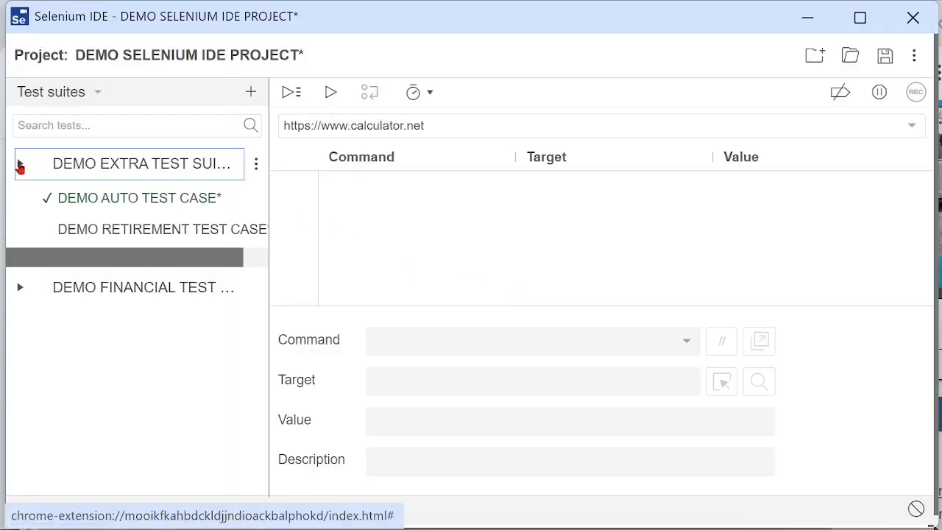
pyautogui.click(19, 164)
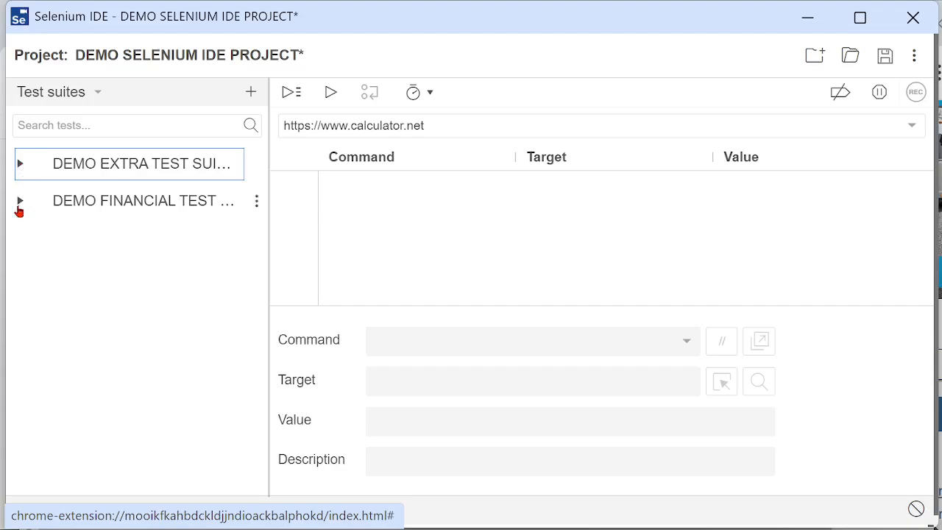
# Add DEMO MORTGAGE TEST CASE and DEMO LOAN TEST CASE to the DEMO FINANCIAL TEST SUITE
pyautogui.click(256, 203)
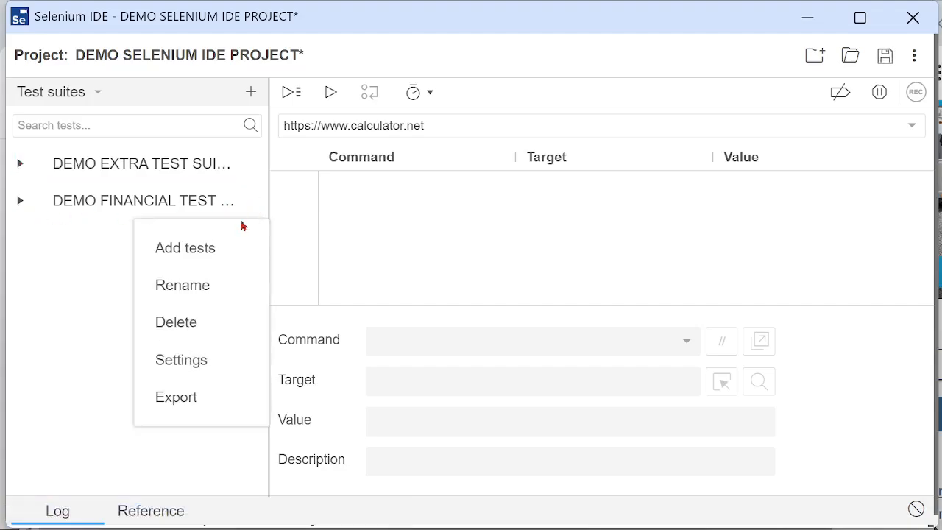
pyautogui.click(196, 253)
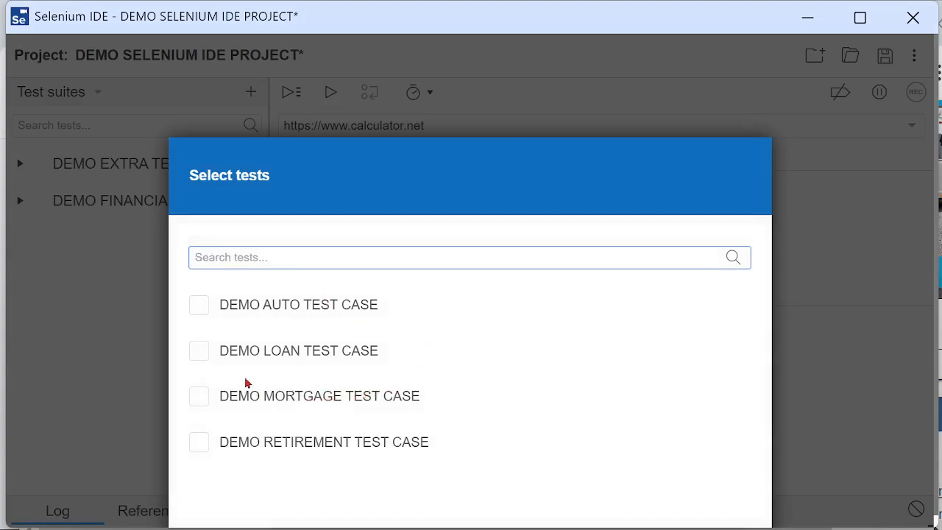
pyautogui.click(201, 399)
pyautogui.click(200, 356)
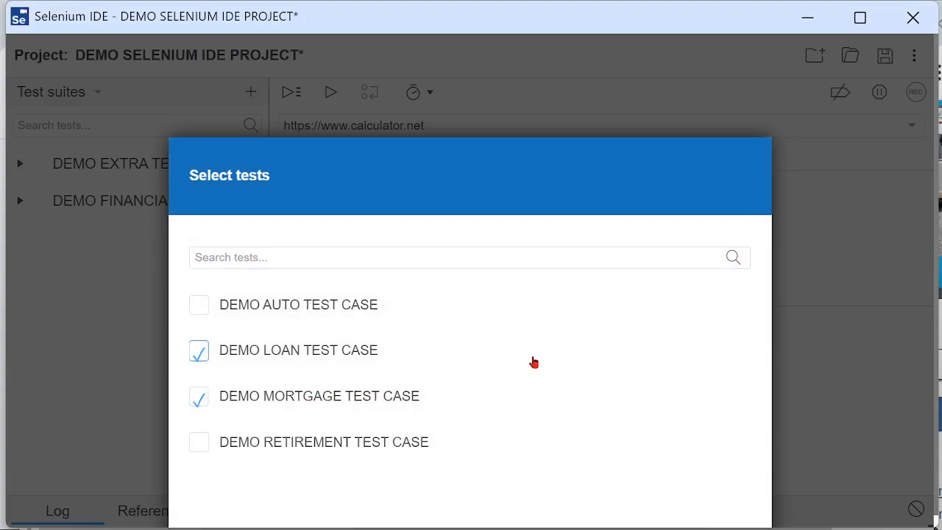
pyautogui.press('Return')
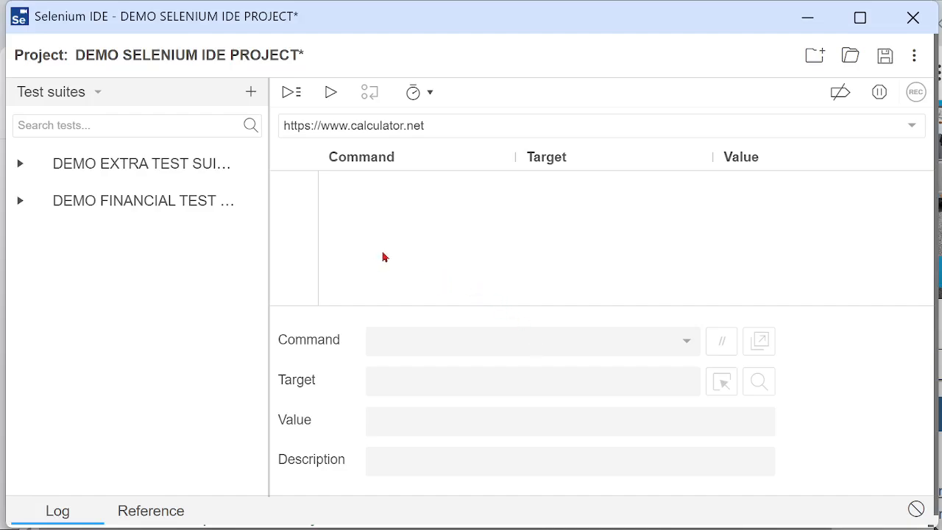
# Expand the DEMO EXTRA TEST SUITE and widen the suite list until the full test names fit
pyautogui.click(21, 165)
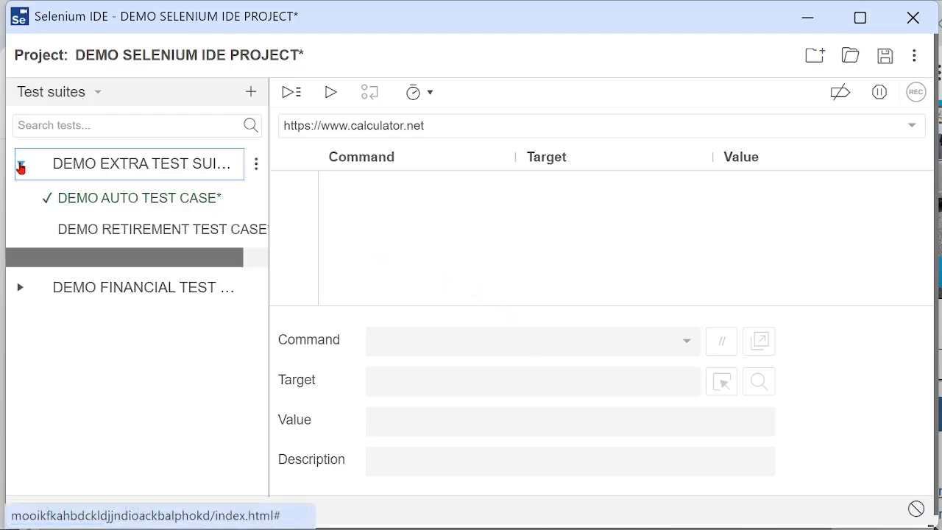
pyautogui.moveTo(269, 256); pyautogui.dragTo(309, 258)
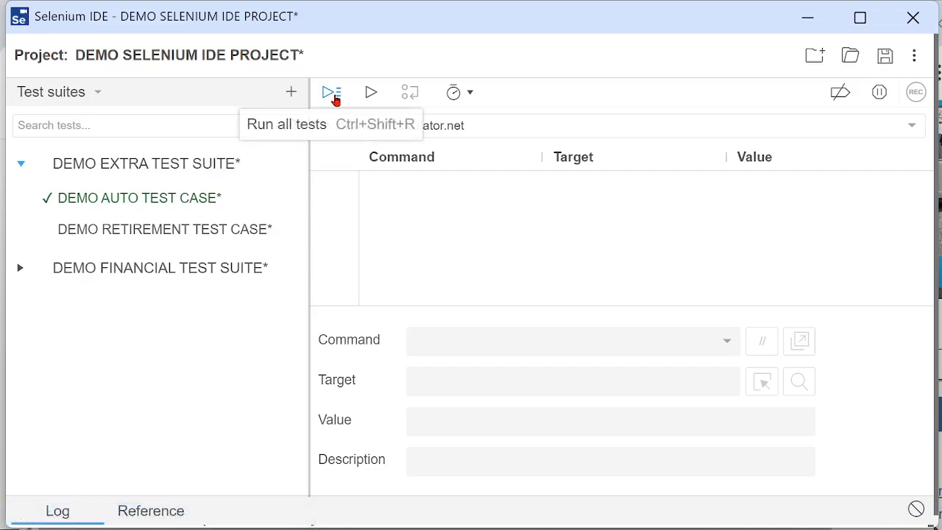
# Try to run all tests of the DEMO EXTRA TEST SUITE without selecting a test case inside it
pyautogui.click(149, 169)
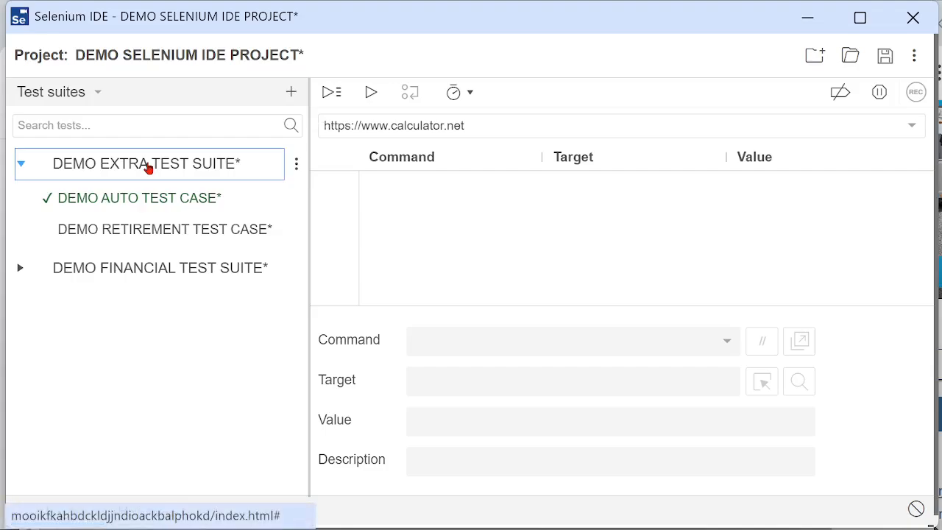
pyautogui.click(148, 167)
pyautogui.click(22, 166)
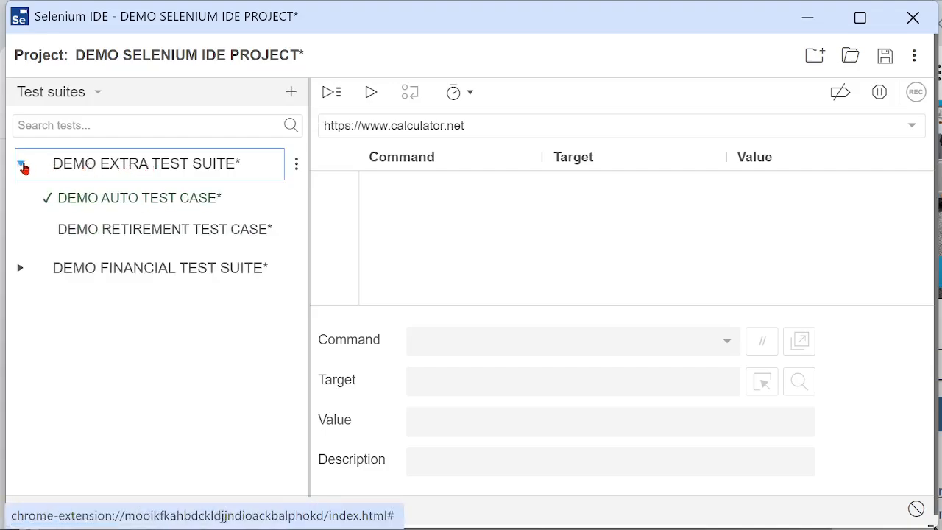
pyautogui.click(334, 102)
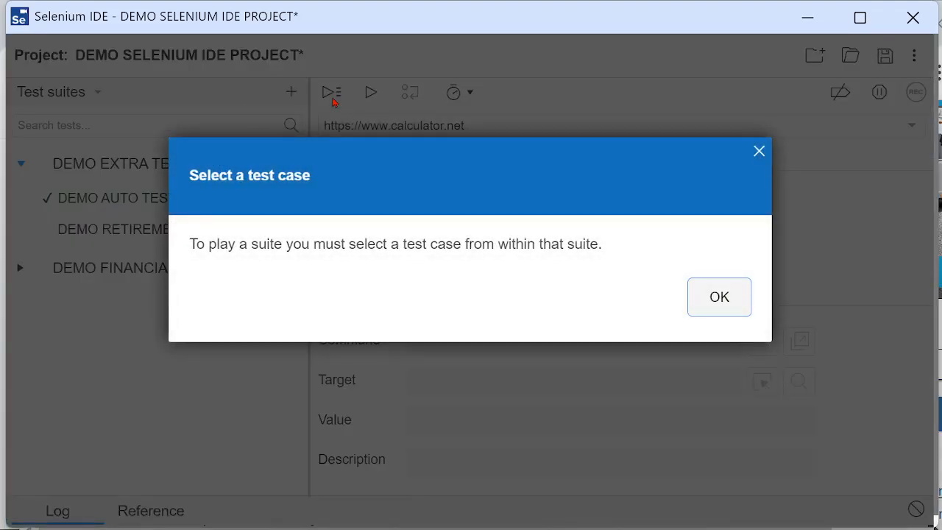
pyautogui.click(725, 299)
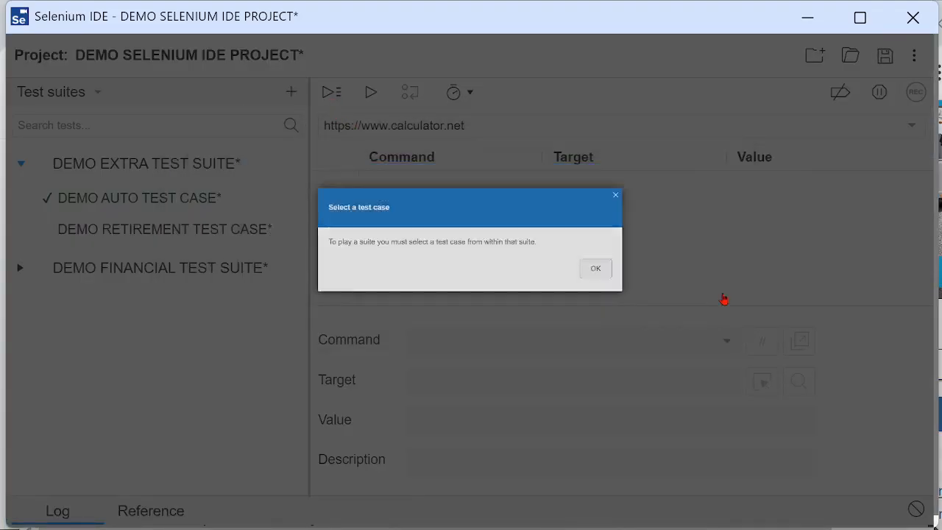
# Run all tests of the DEMO EXTRA TEST SUITE with its DEMO RETIREMENT TEST CASE selected and the playback speed at its fastest
pyautogui.click(26, 169)
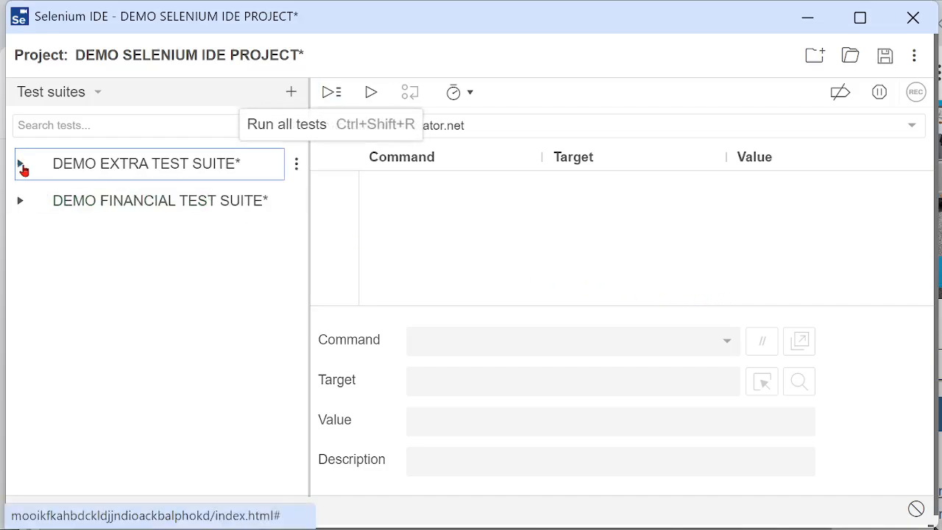
pyautogui.click(24, 170)
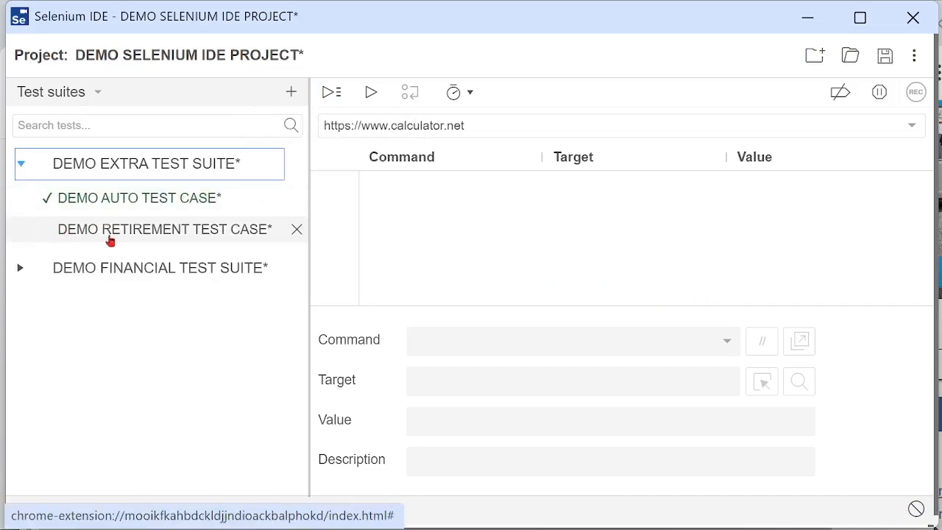
pyautogui.click(209, 240)
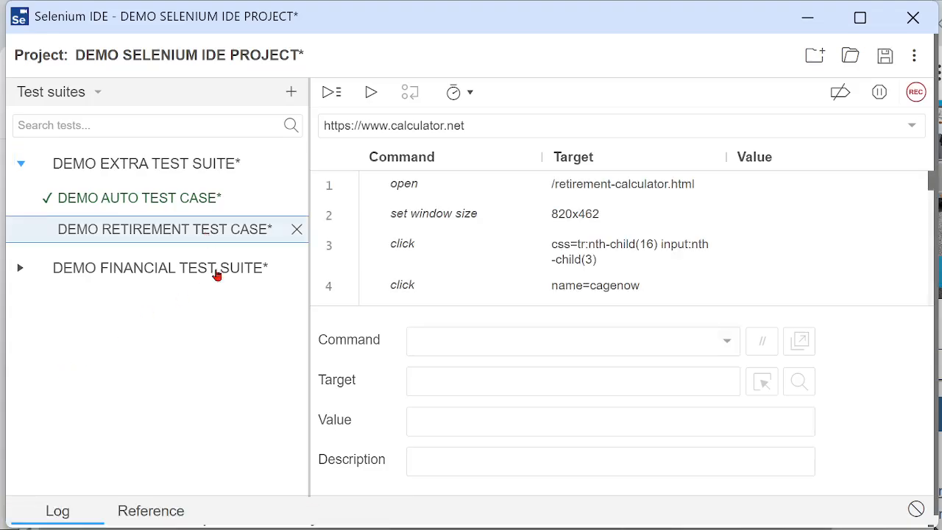
pyautogui.click(469, 96)
pyautogui.moveTo(458, 144)
pyautogui.mouseDown()
pyautogui.moveTo(459, 242)
pyautogui.moveTo(458, 148)
pyautogui.mouseUp()
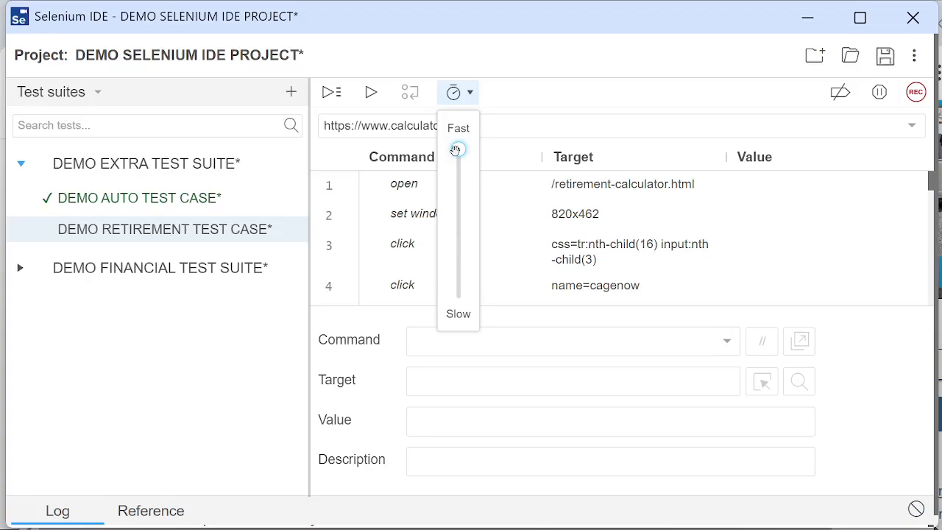
pyautogui.click(507, 114)
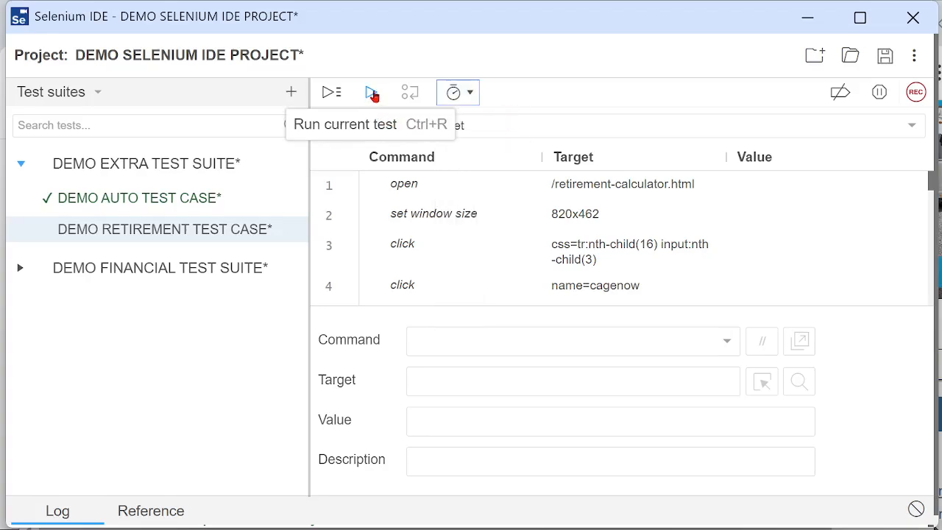
pyautogui.click(330, 96)
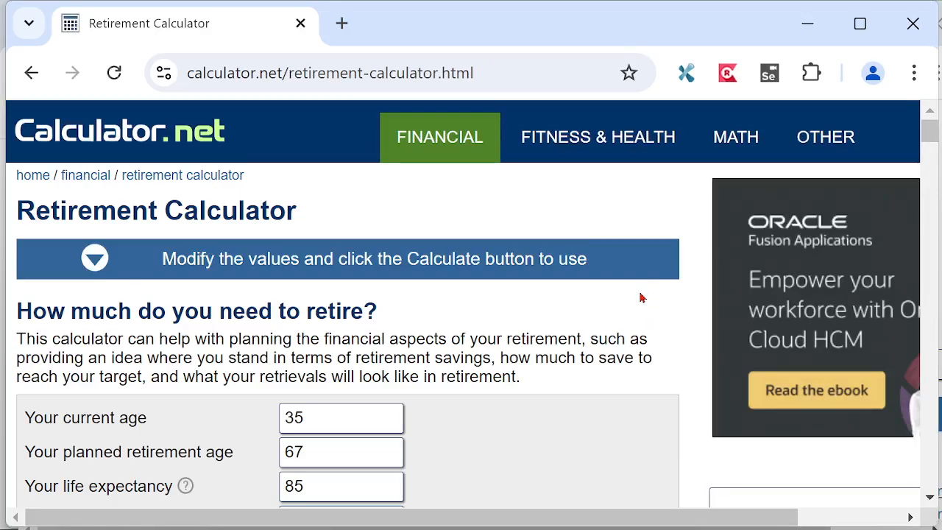
pyautogui.scroll(-10, 640, 298)
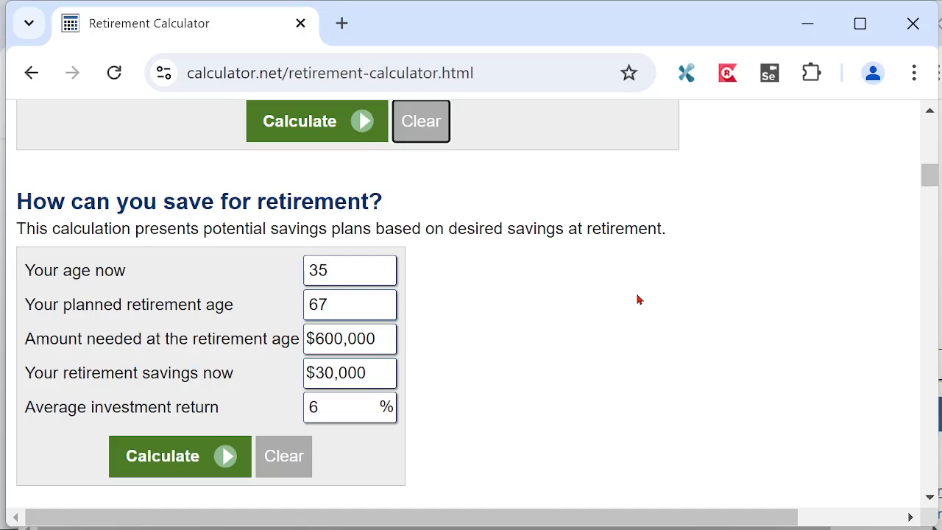
pyautogui.scroll(5, 631, 301)
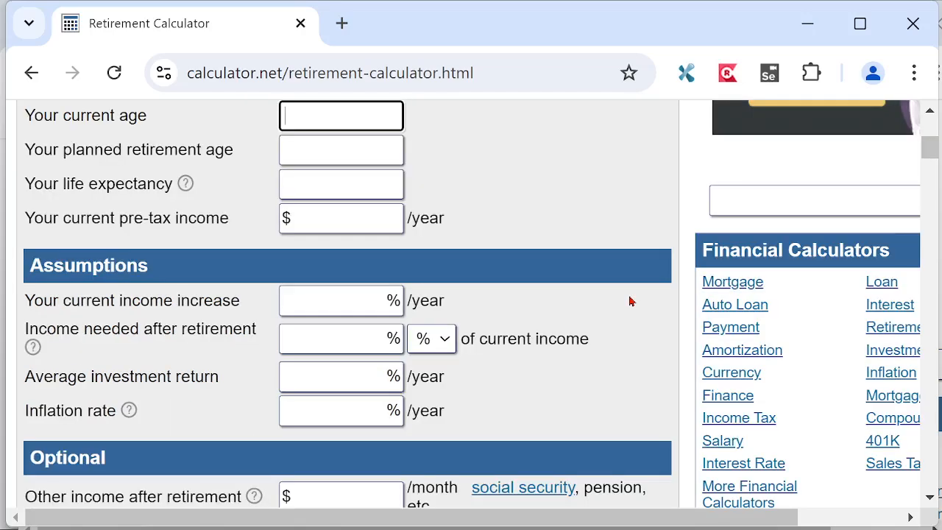
pyautogui.write('45')
pyautogui.press('Tab')
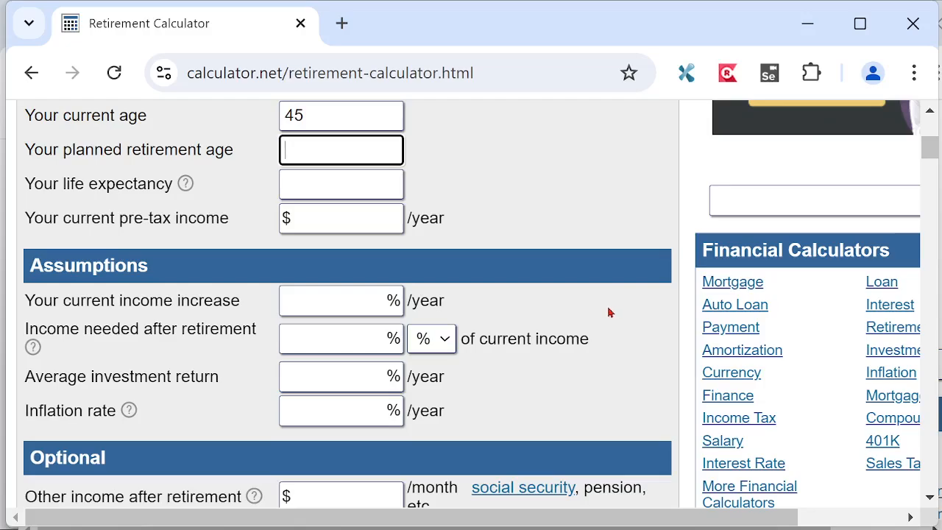
pyautogui.write('65')
pyautogui.press('Tab')
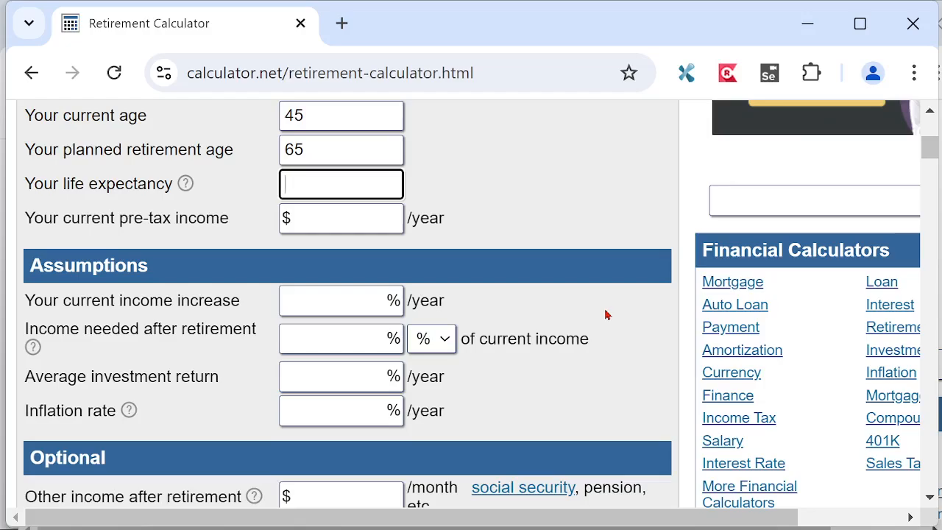
pyautogui.write('95')
pyautogui.press('Tab')
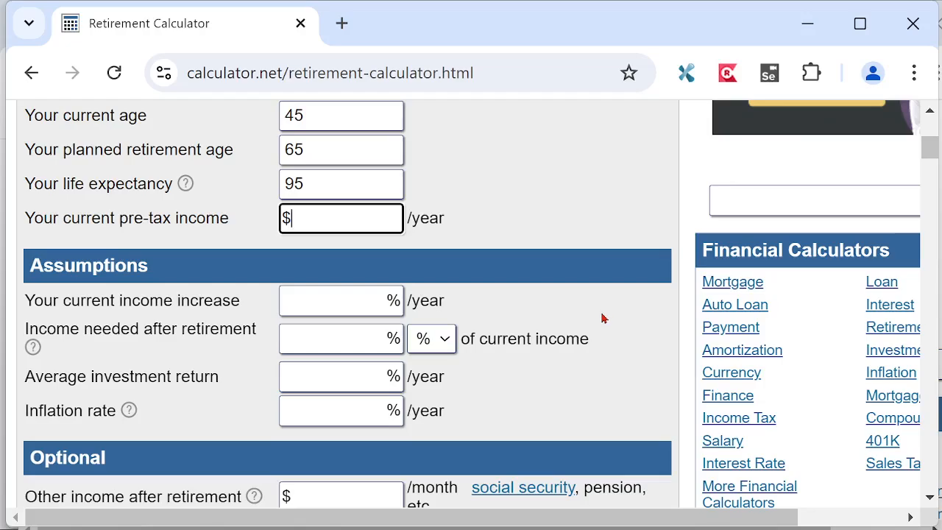
pyautogui.write('55000')
pyautogui.press('Tab')
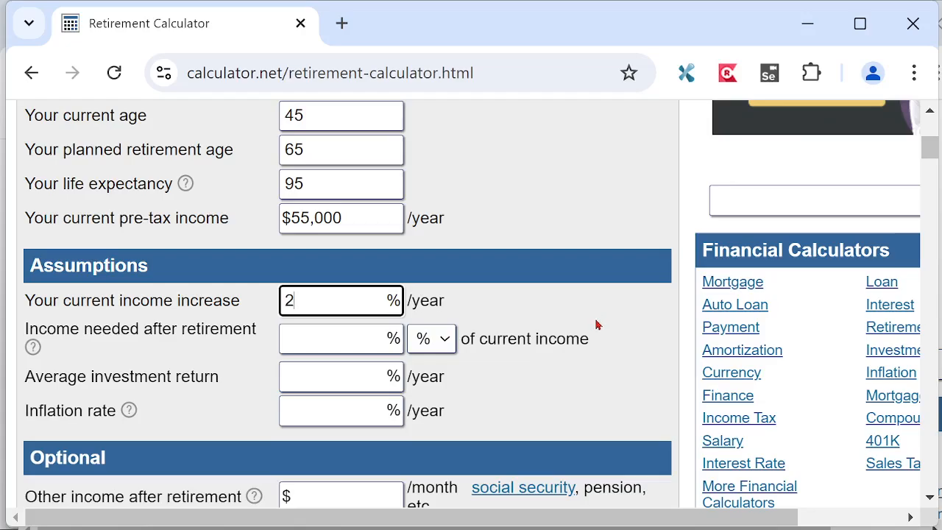
pyautogui.press('Tab')
pyautogui.press('Tab')
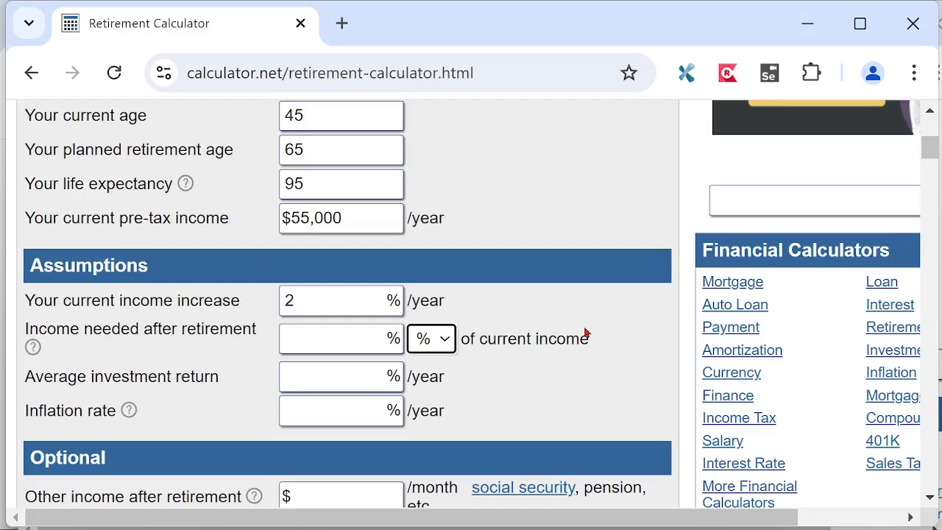
pyautogui.press('Down')
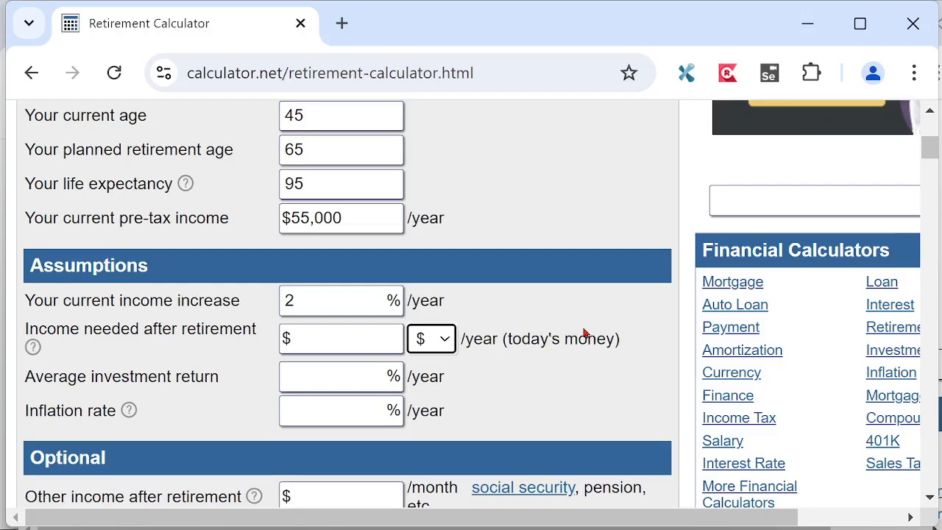
pyautogui.hotkey('shift', 'Tab')
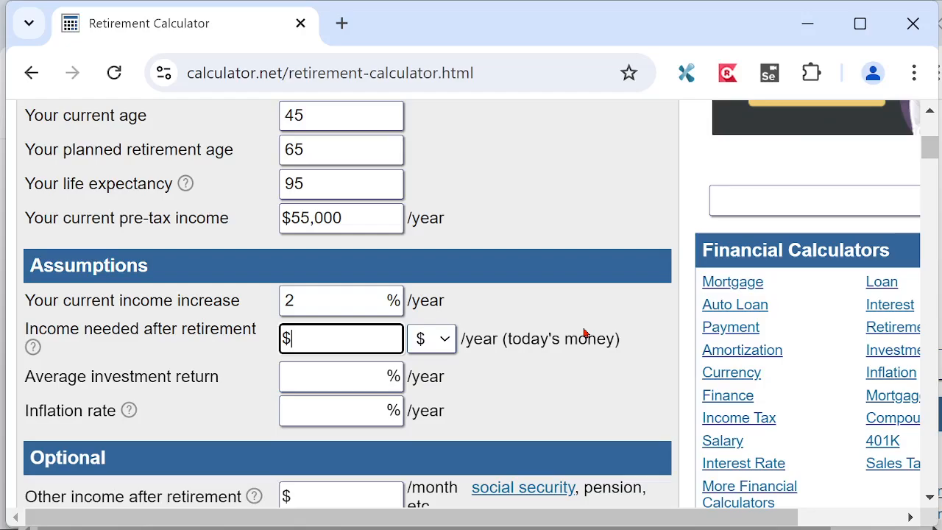
pyautogui.write('12000')
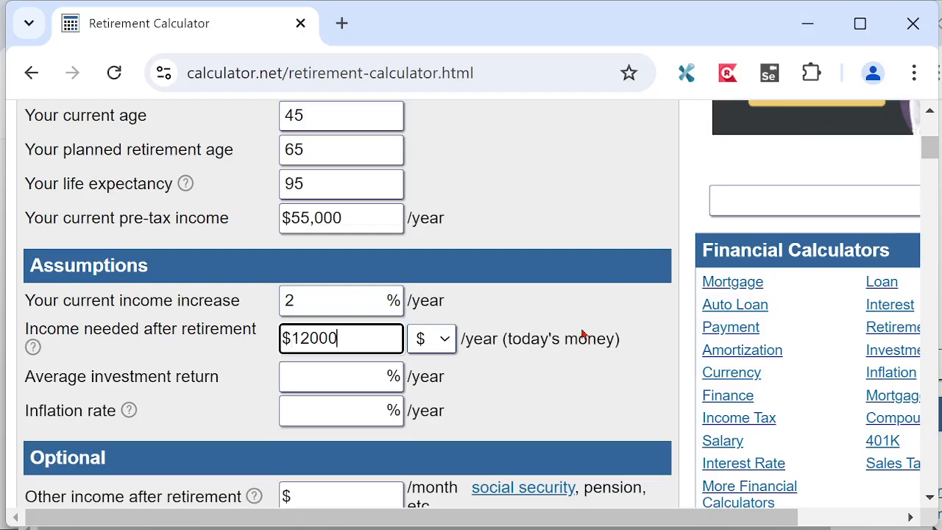
pyautogui.press('Tab')
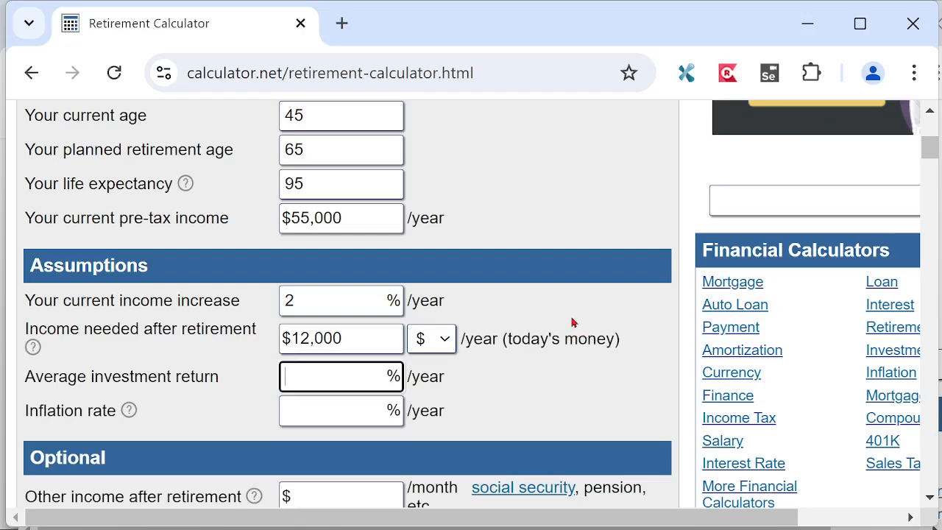
pyautogui.write('1.5')
pyautogui.press('Tab')
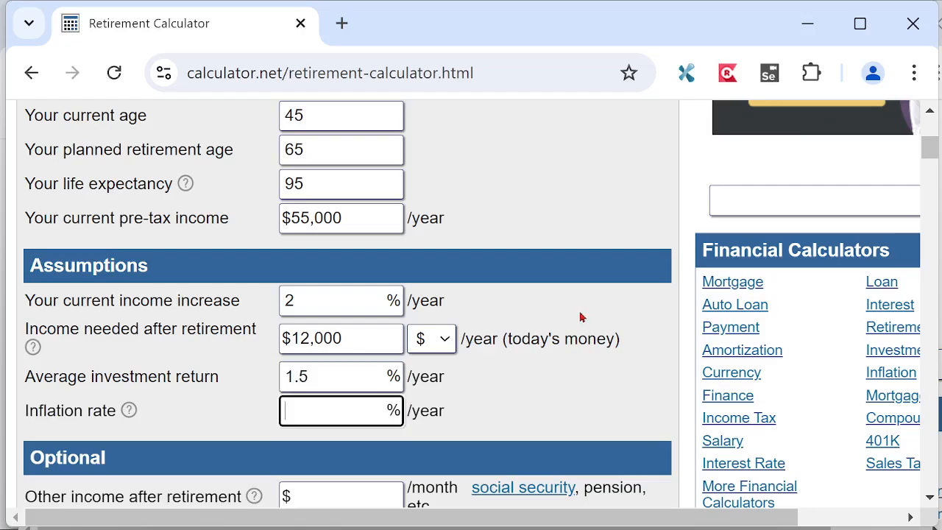
pyautogui.write('1.2')
pyautogui.press('Tab')
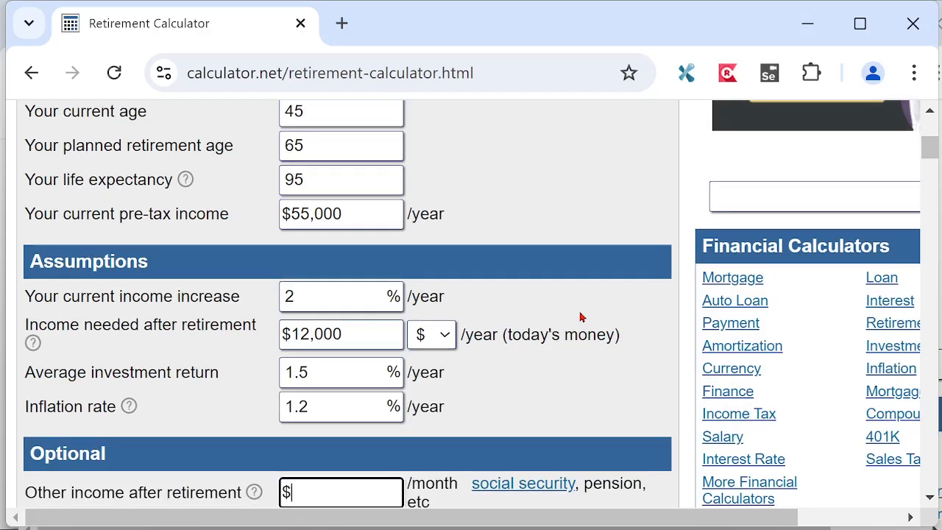
pyautogui.write('700')
pyautogui.press('Tab')
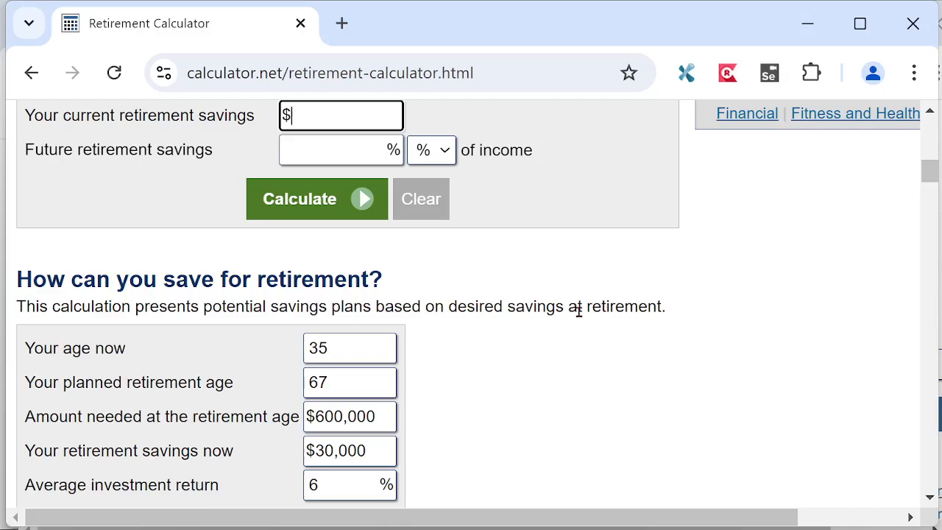
pyautogui.write('30000')
pyautogui.press('Tab')
pyautogui.press('Tab')
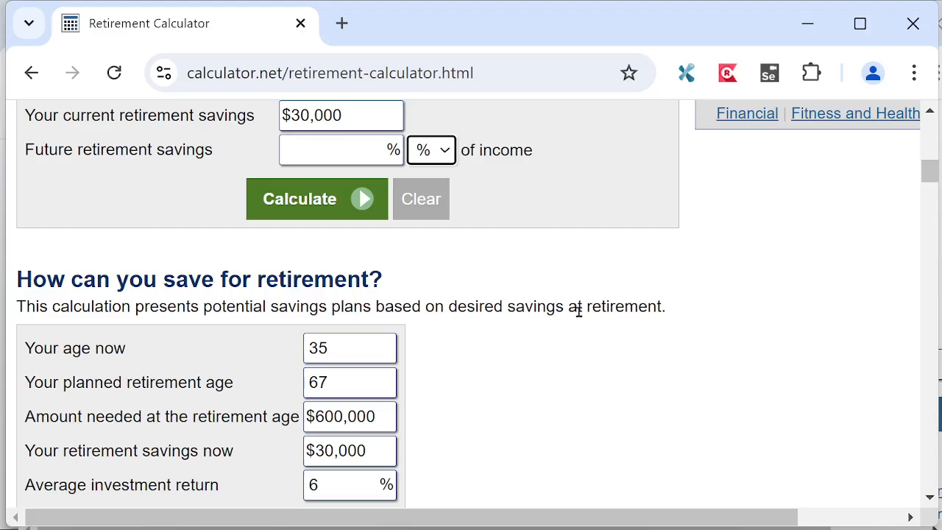
pyautogui.press('Down')
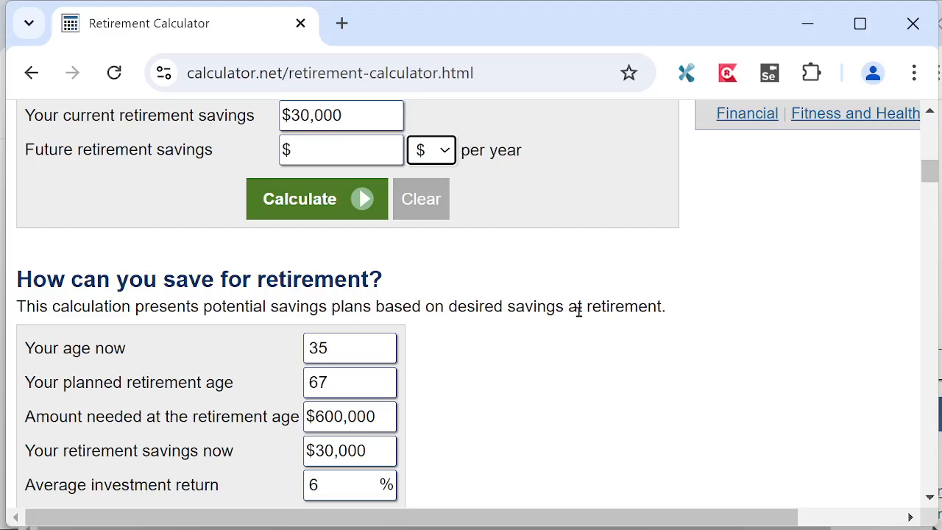
pyautogui.hotkey('shift', 'Tab')
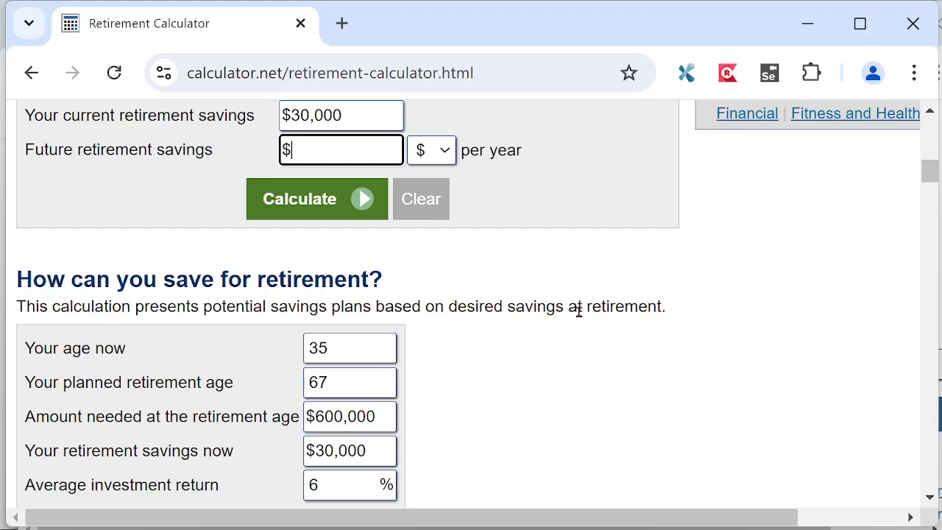
pyautogui.write('25000')
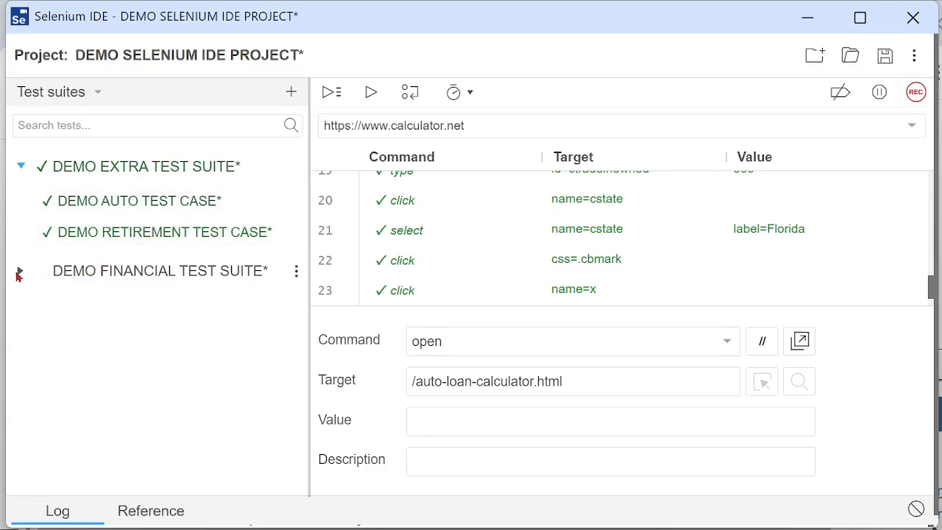
# Expand the DEMO FINANCIAL TEST SUITE and run all its tests with DEMO MORTGAGE TEST CASE selected
pyautogui.click(19, 273)
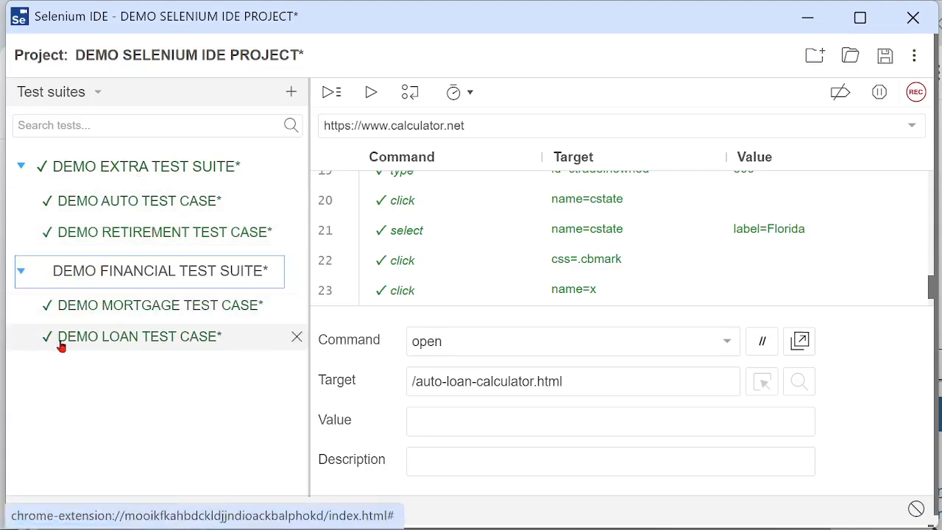
pyautogui.click(146, 309)
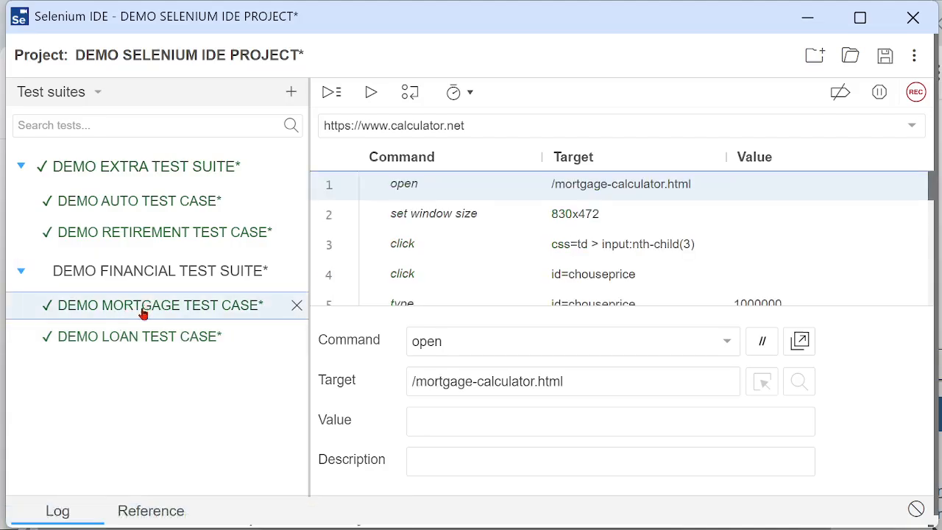
pyautogui.click(330, 96)
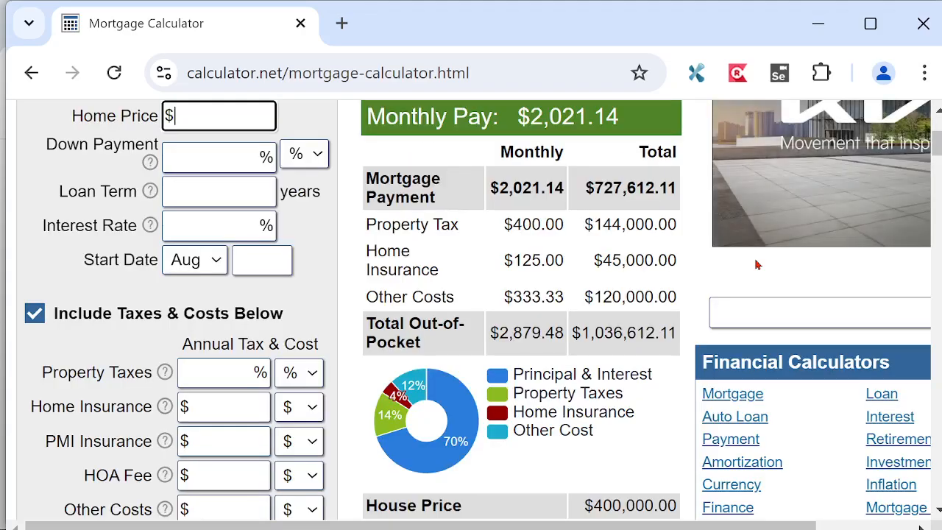
pyautogui.write('1000000')
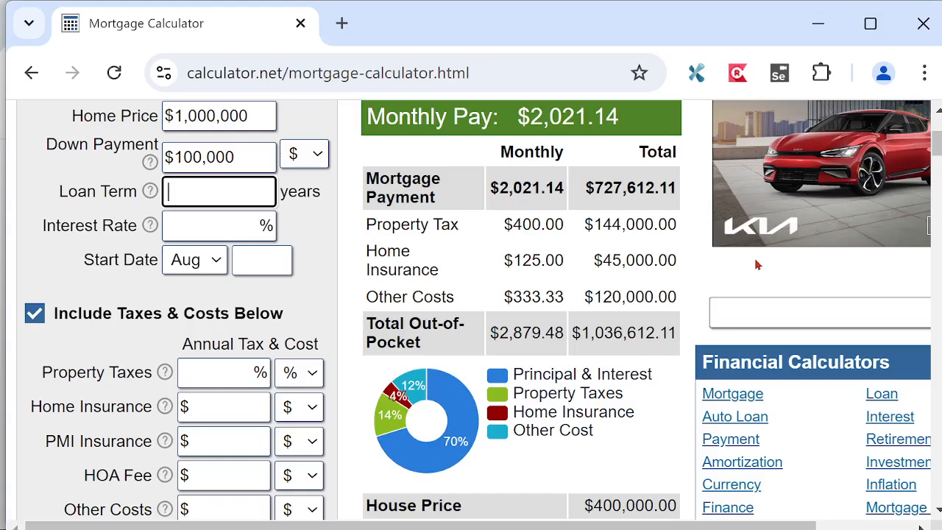
pyautogui.write('25')
pyautogui.press('Tab')
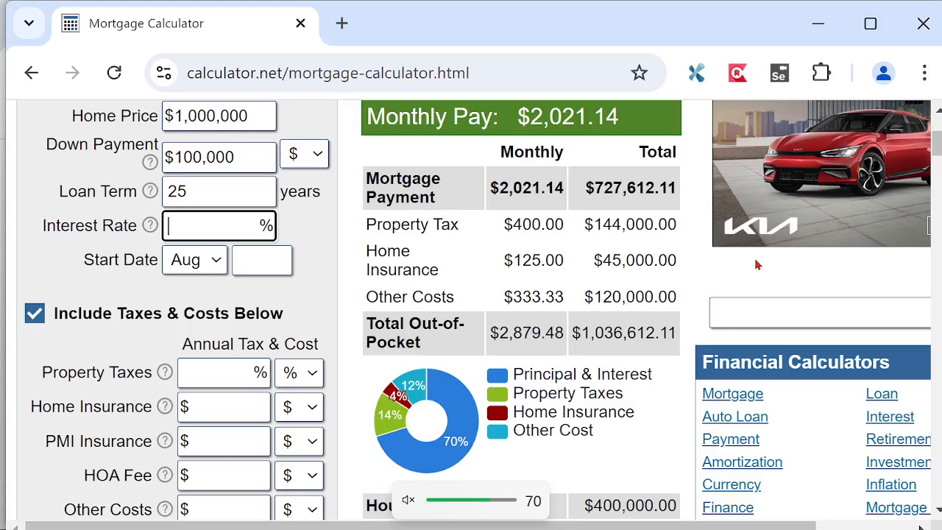
pyautogui.write('5.5')
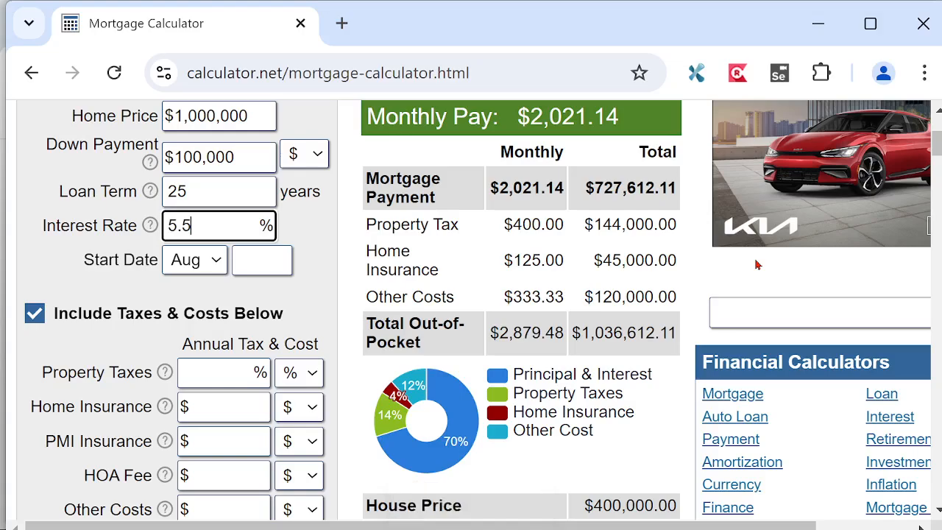
pyautogui.press('Tab')
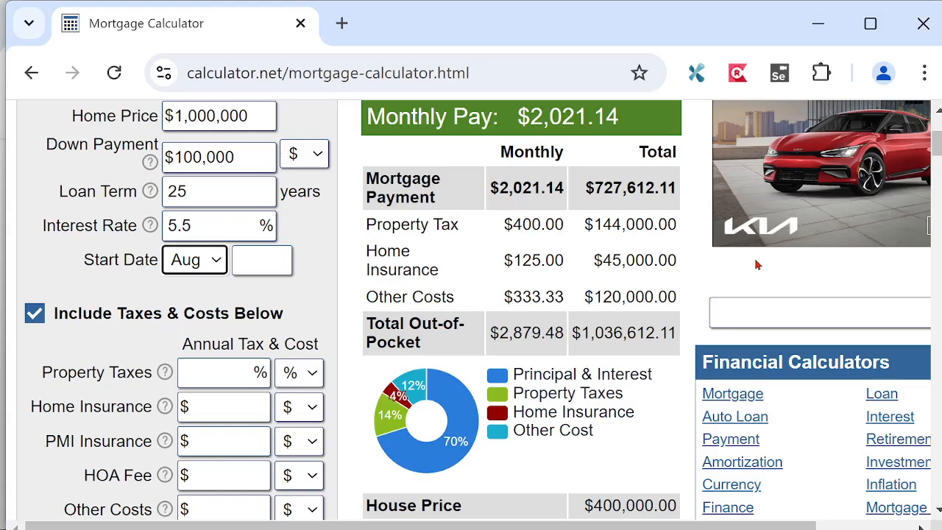
pyautogui.press('j')
pyautogui.press('Tab')
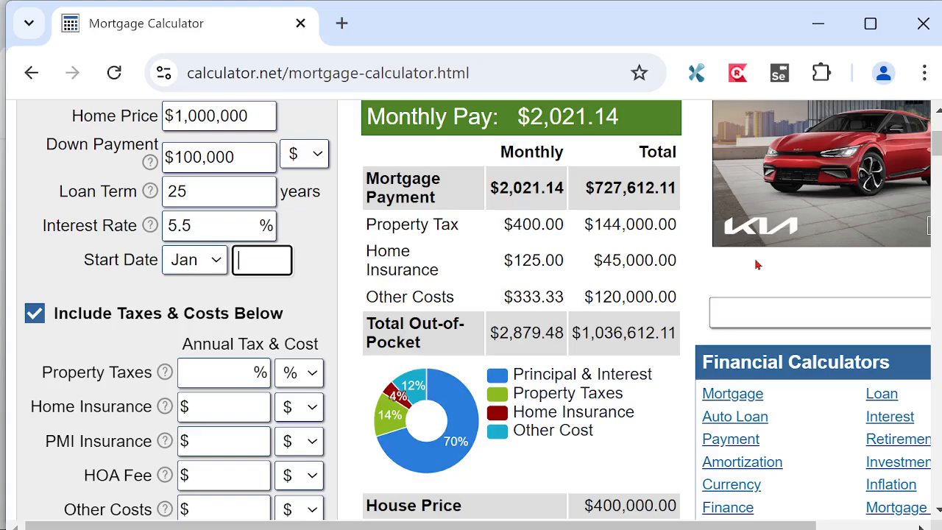
pyautogui.write('2025')
pyautogui.press('Tab')
pyautogui.press('space')
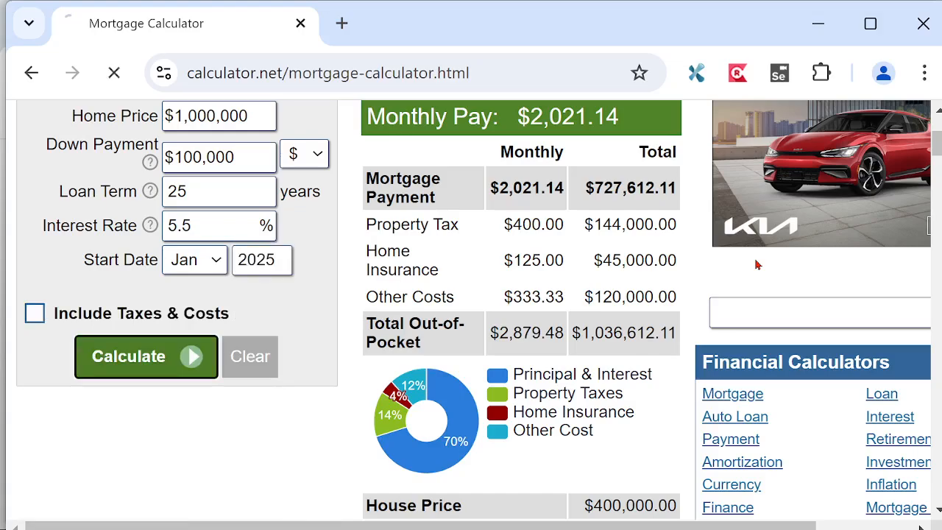